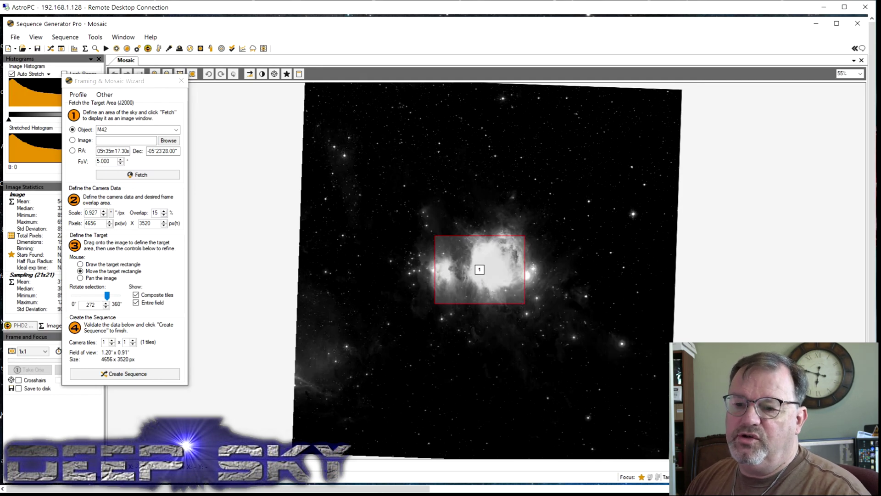
Switch to the browser, open the astronomy.tools Field of View Calculator from the search results, and choose M42 - Orion Nebula as the Messier object
key(alt+Tab)
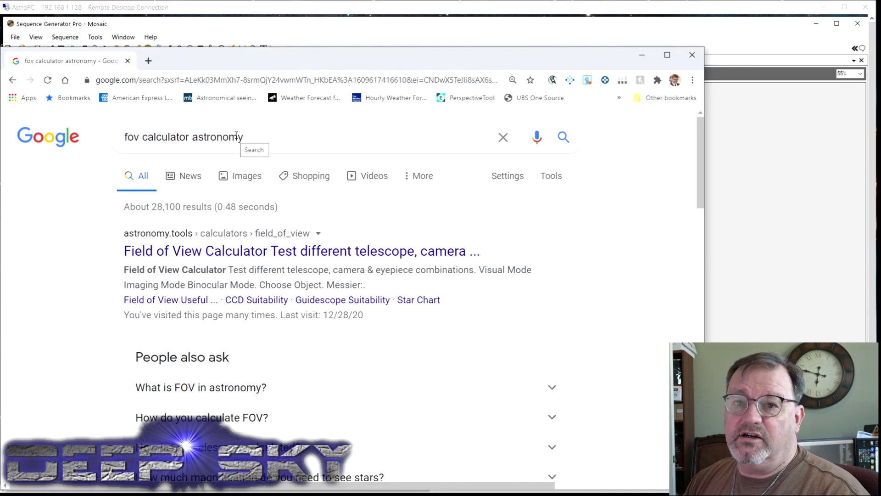
click(280, 258)
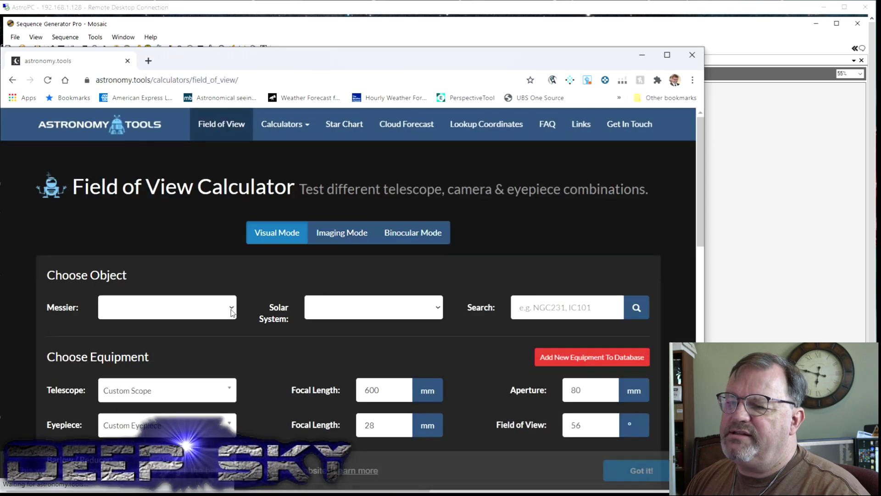
click(231, 313)
scroll(211, 270, down, 7)
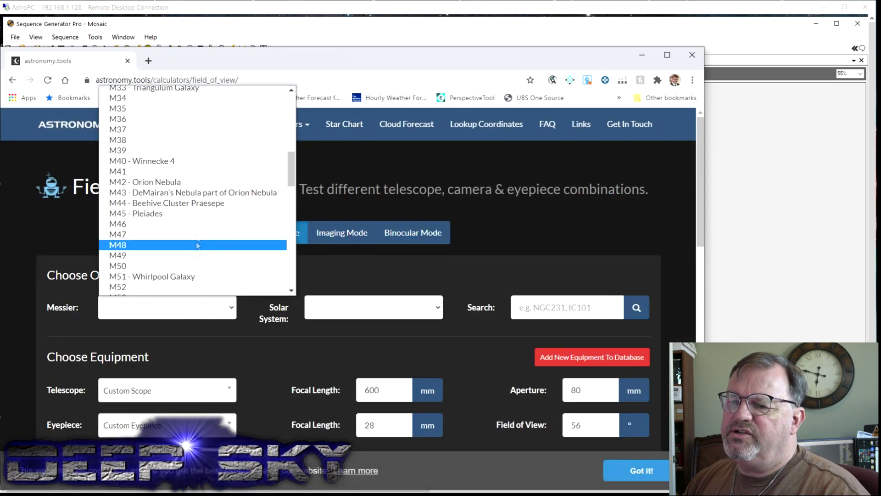
click(212, 185)
click(428, 318)
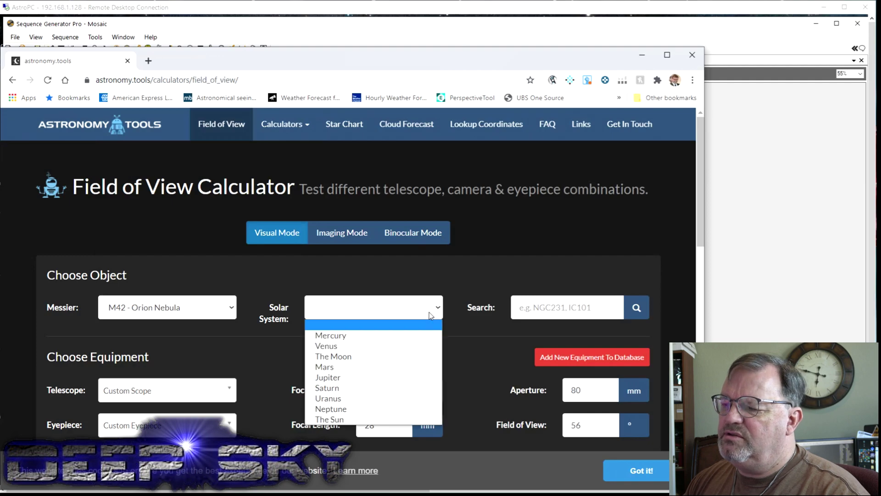
click(432, 315)
Choose the Sky-watcher - Esprit 120ED as the telescope in the calculator's equipment section
scroll(509, 331, down, 3)
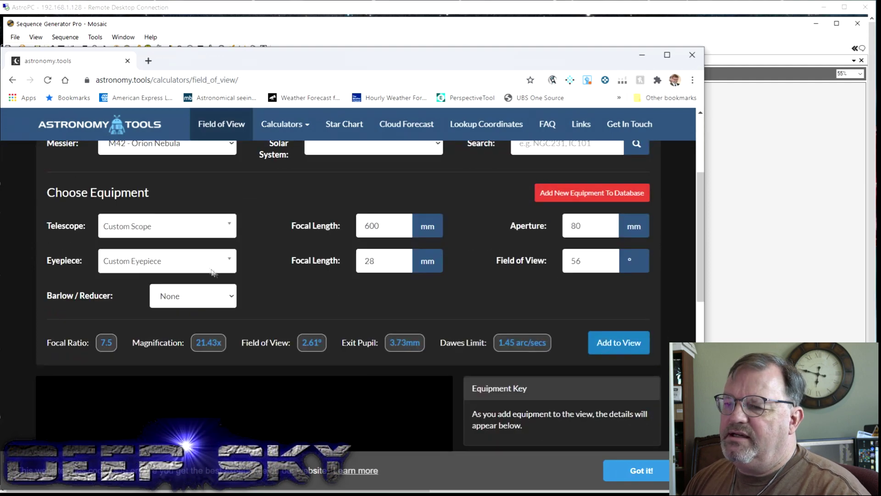
click(221, 231)
drag(230, 271, 224, 344)
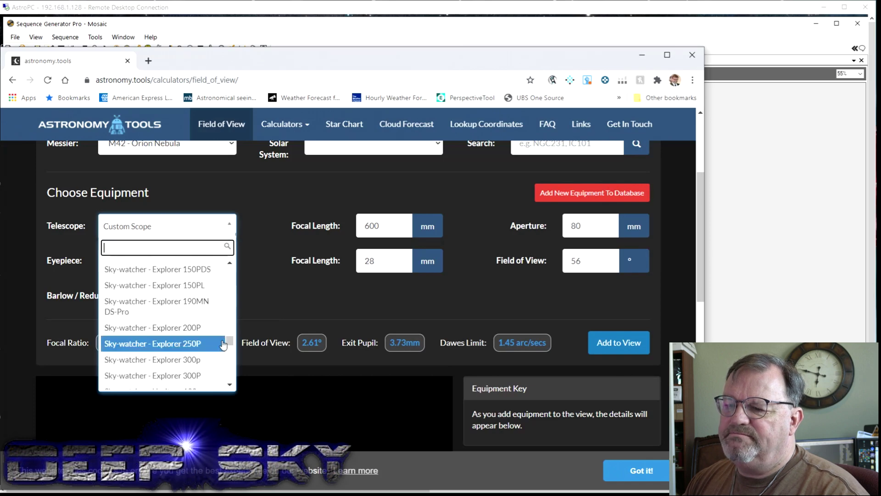
scroll(215, 338, up, 2)
scroll(216, 338, up, 4)
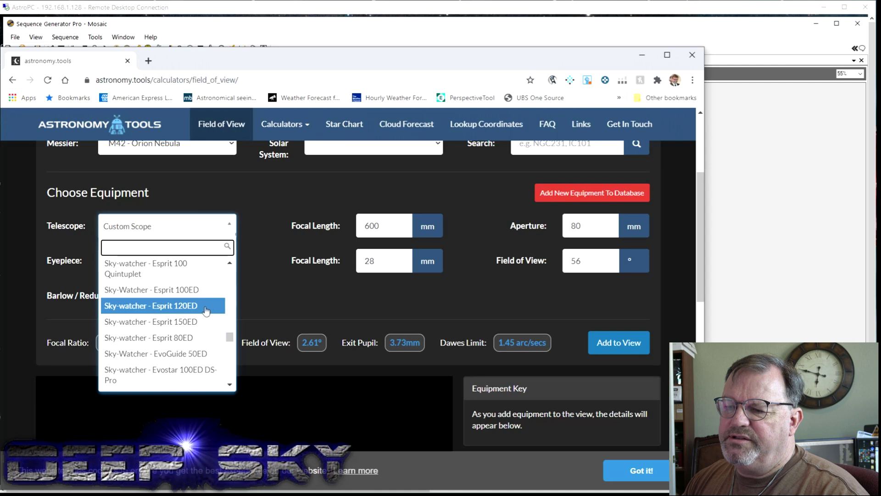
click(209, 303)
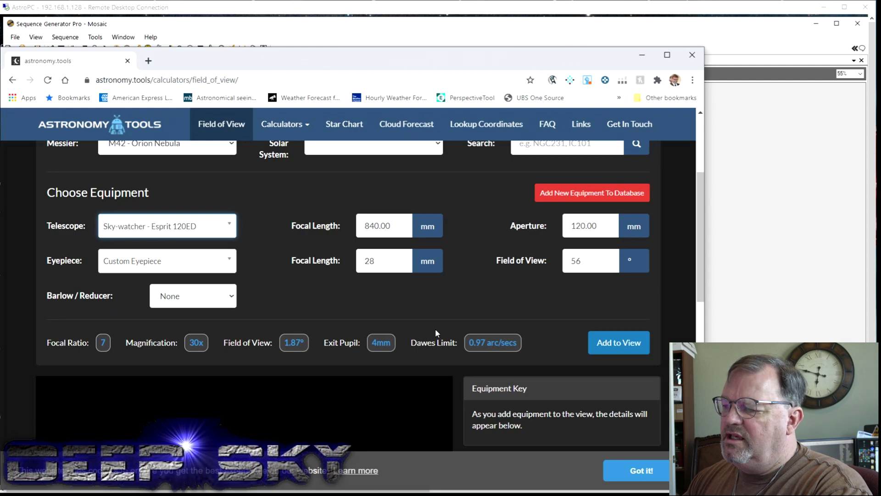
Change the calculator to Imaging Mode and choose the ZWO - ASI1600 as the camera
scroll(436, 327, up, 4)
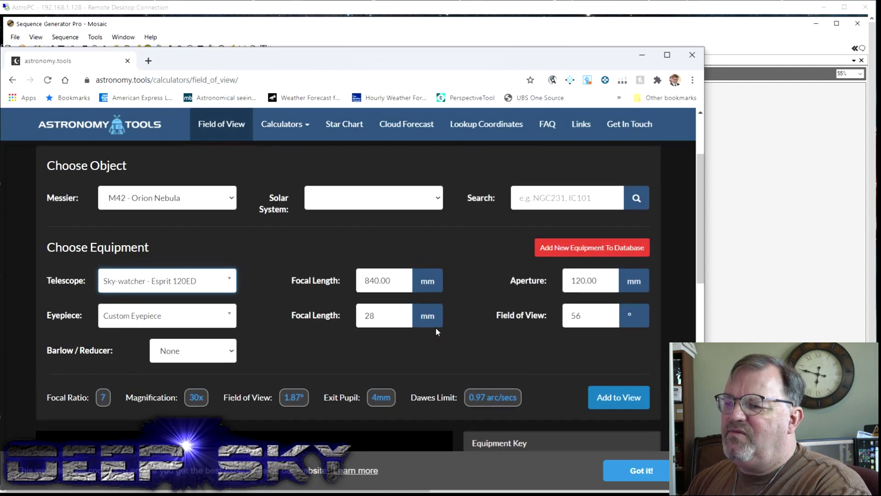
click(342, 233)
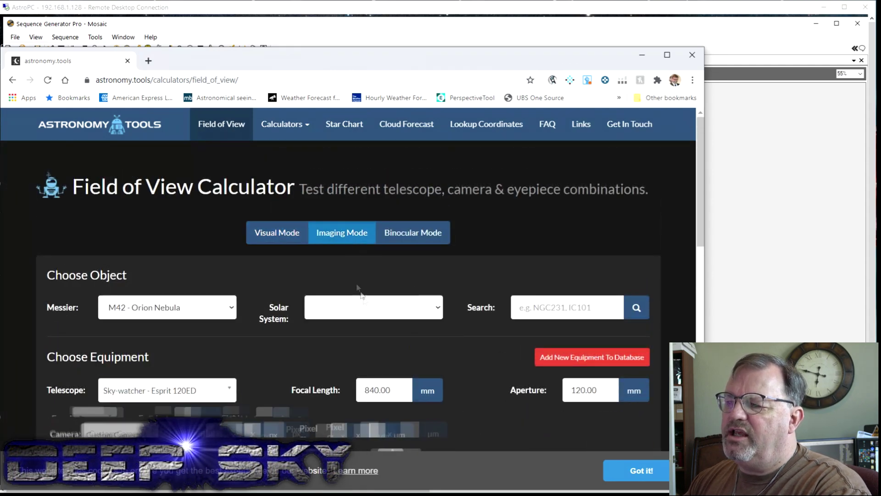
scroll(389, 310, down, 2)
scroll(389, 310, down, 3)
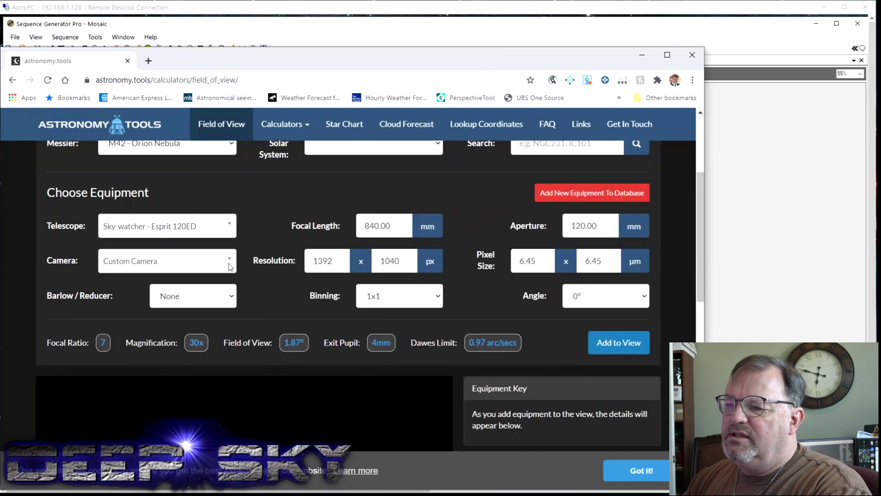
click(229, 263)
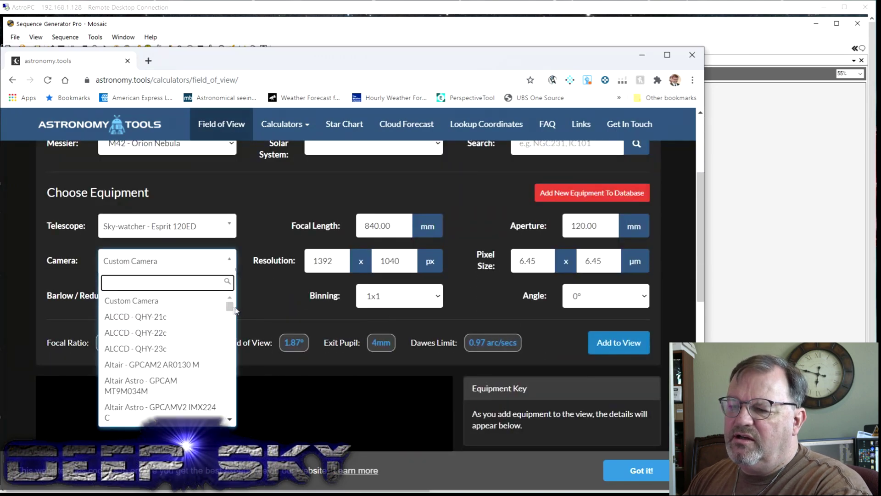
drag(229, 307, 228, 418)
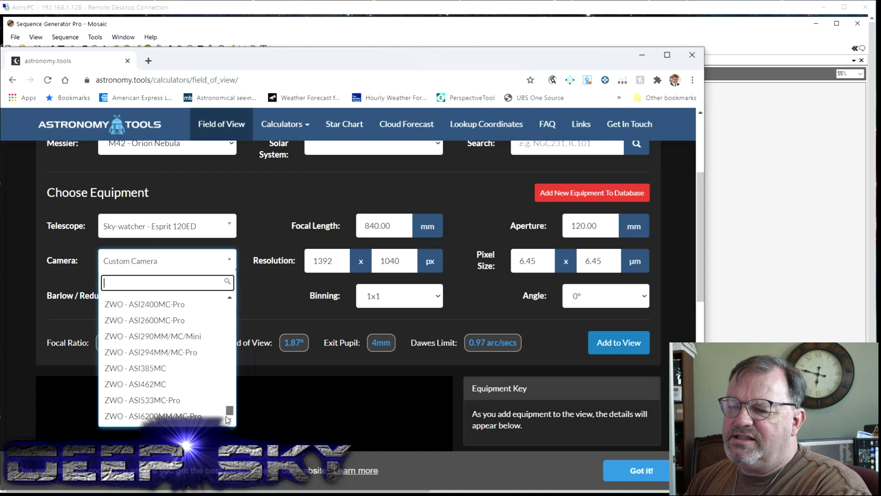
scroll(197, 394, up, 4)
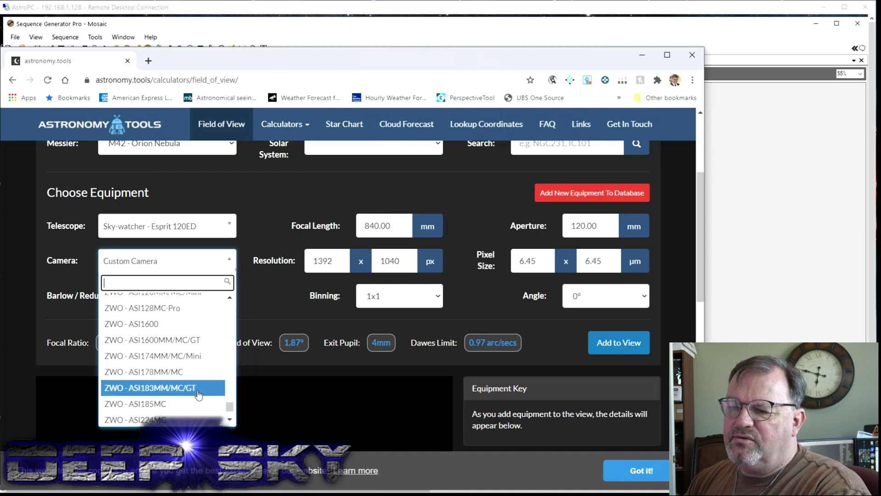
scroll(198, 394, up, 2)
scroll(198, 394, down, 2)
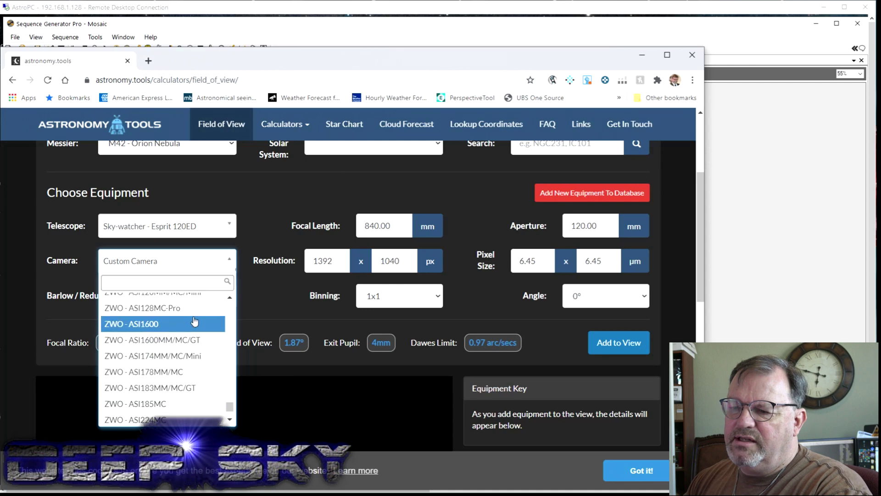
click(198, 322)
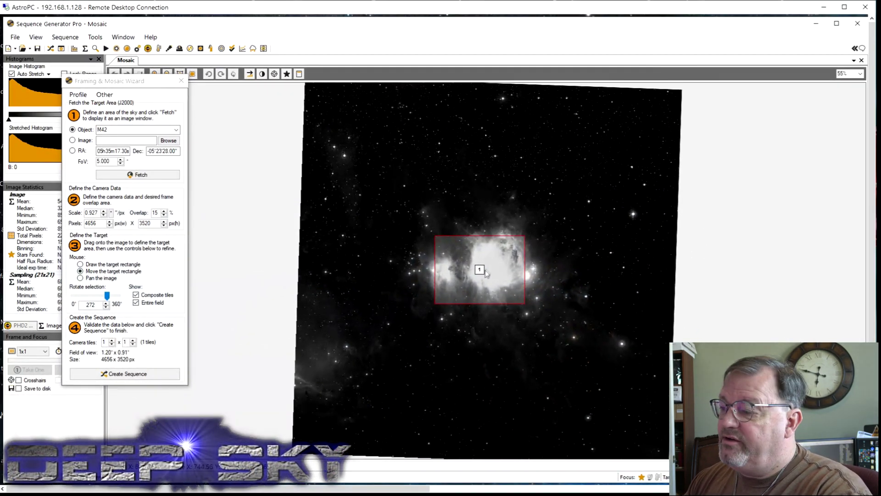
Lay out a 2 x 2 tile mosaic centred over the Orion Nebula, and close the Framing & Mosaic Wizard without creating the sequence
drag(479, 275, 473, 273)
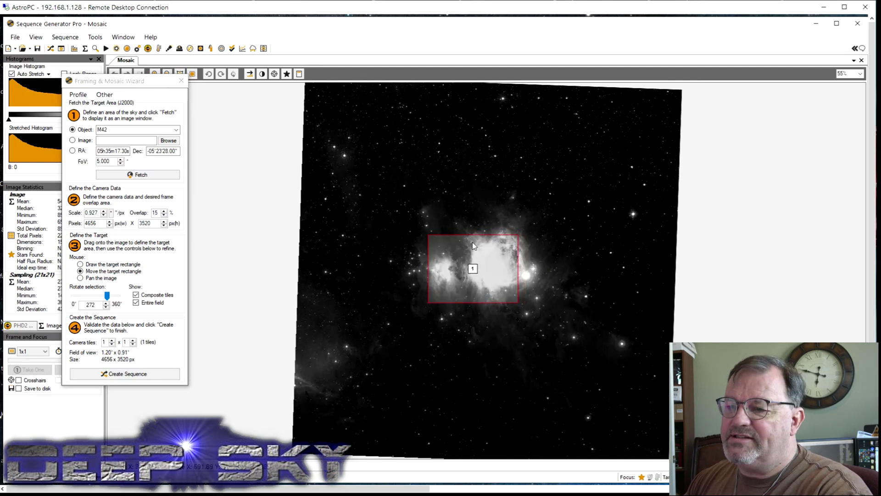
click(112, 341)
click(133, 341)
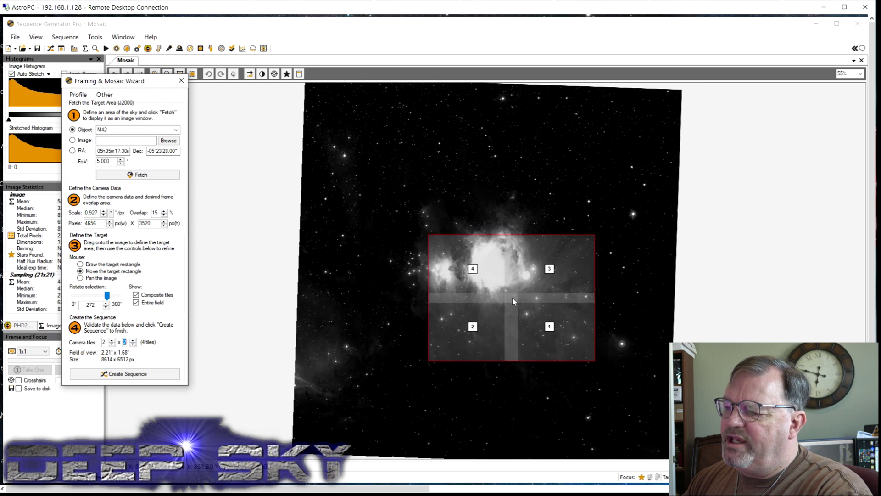
drag(517, 301, 481, 272)
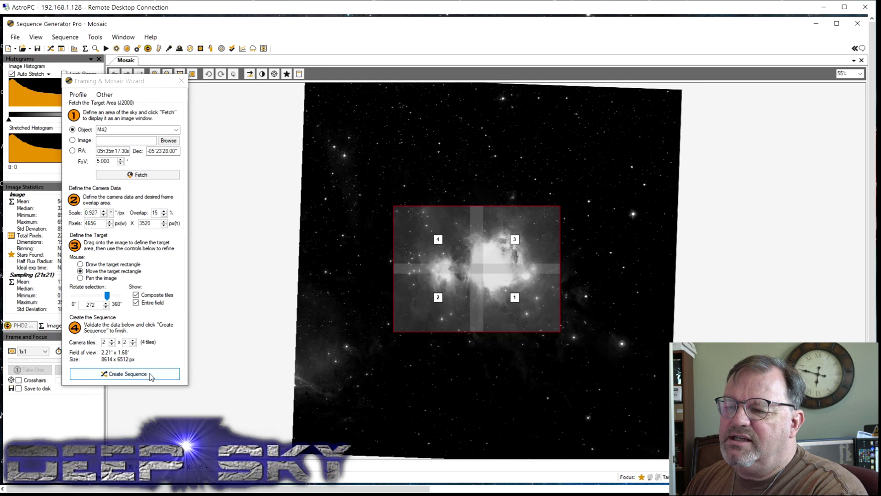
click(181, 81)
click(406, 268)
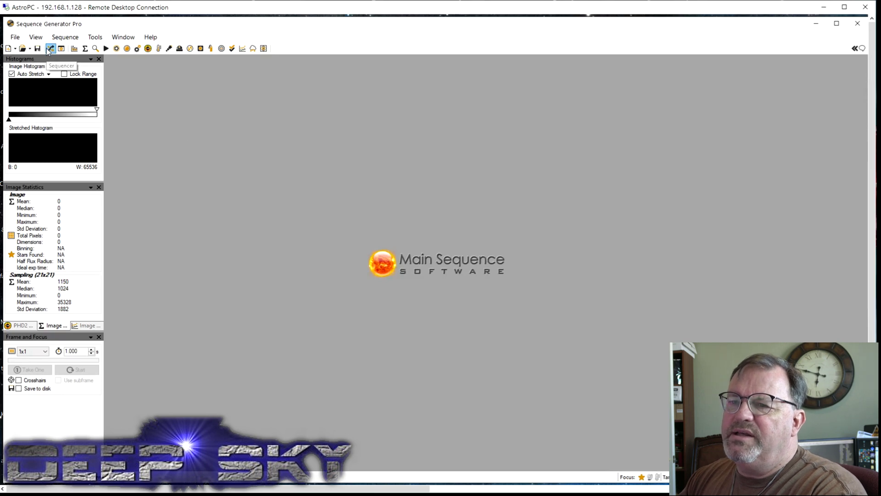
Open the sequencer and review the events of the targets M42_2020-1 through M42_2020-4
click(50, 49)
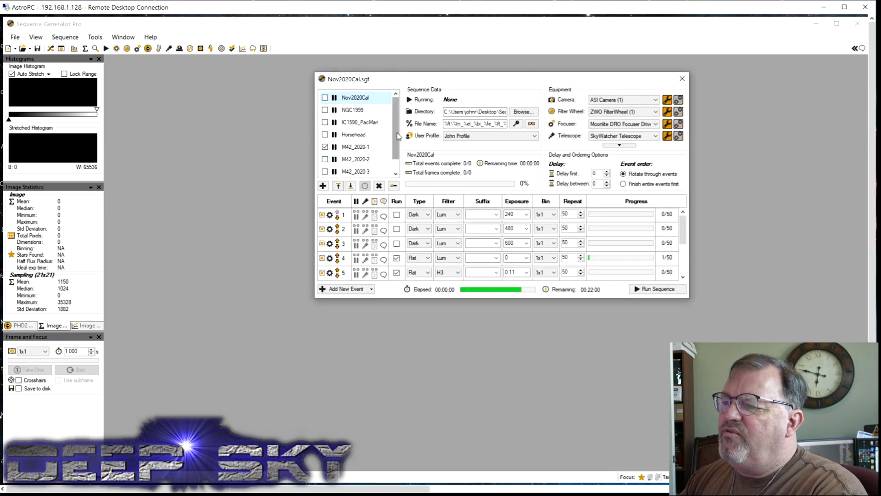
scroll(394, 147, down, 1)
click(361, 134)
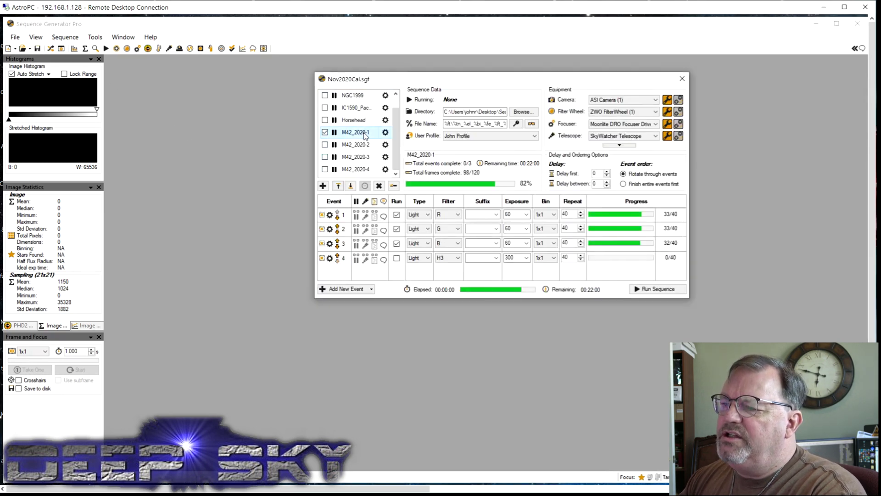
key(Down)
key(Down)
key(Down)
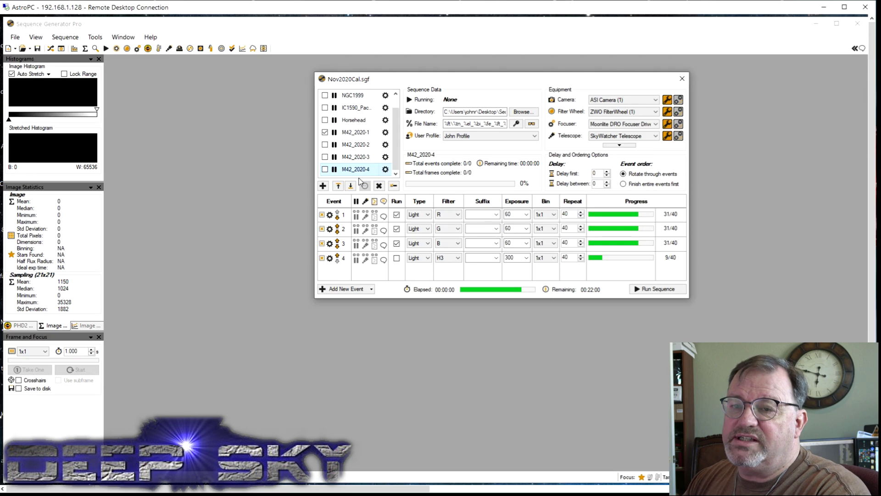
Fetch the sky image for object M42 in the Framing & Mosaic Wizard and close the sequence window covering it
click(97, 40)
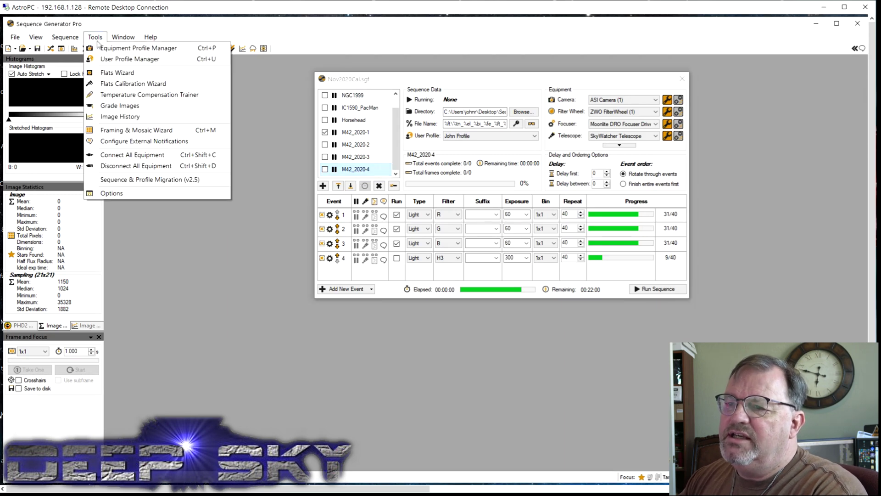
click(154, 132)
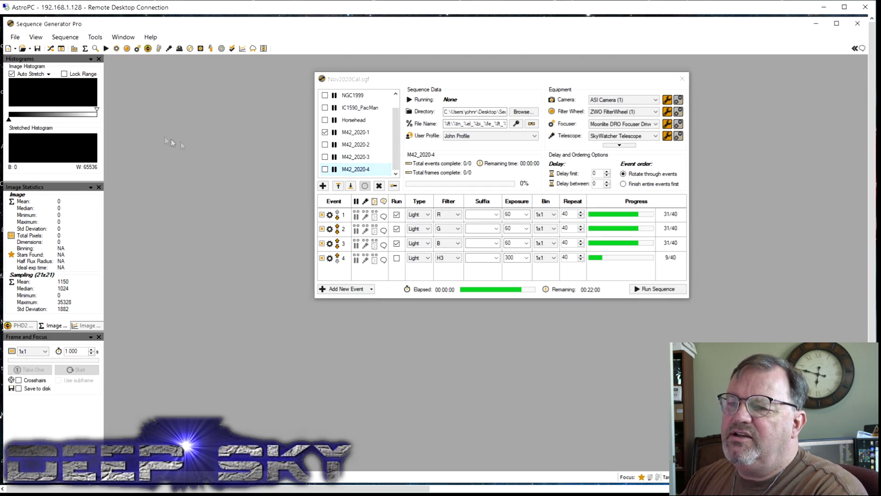
click(189, 153)
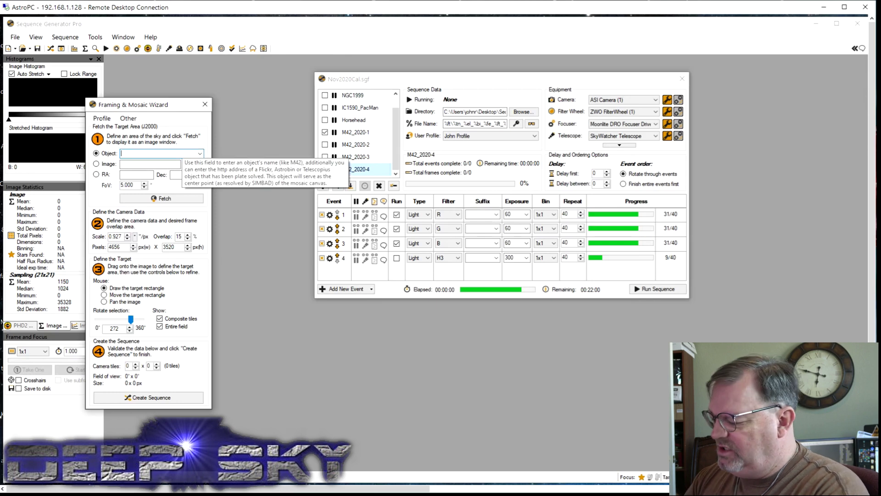
text(M42)
key(Return)
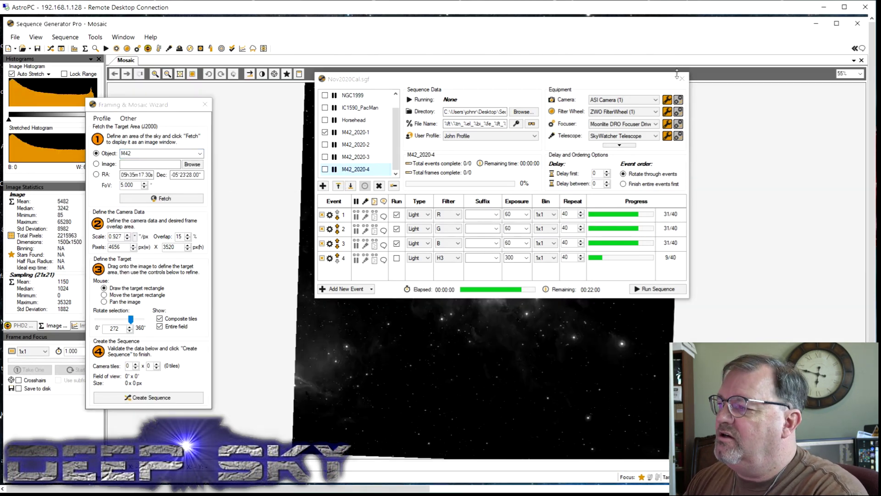
click(682, 79)
Draw a target rectangle on the nebula, set the camera tiles to 2 x 2, and centre the mosaic over the Orion Nebula
drag(486, 244, 501, 288)
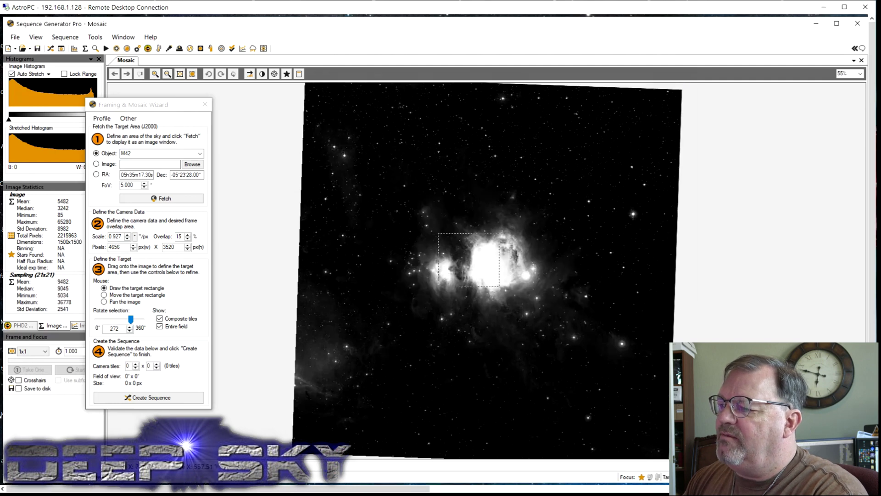
click(135, 365)
click(156, 364)
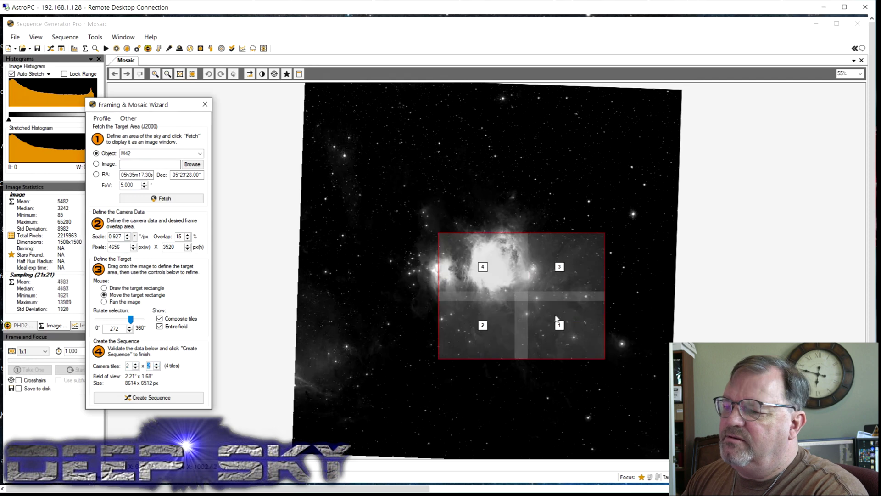
drag(557, 318, 522, 292)
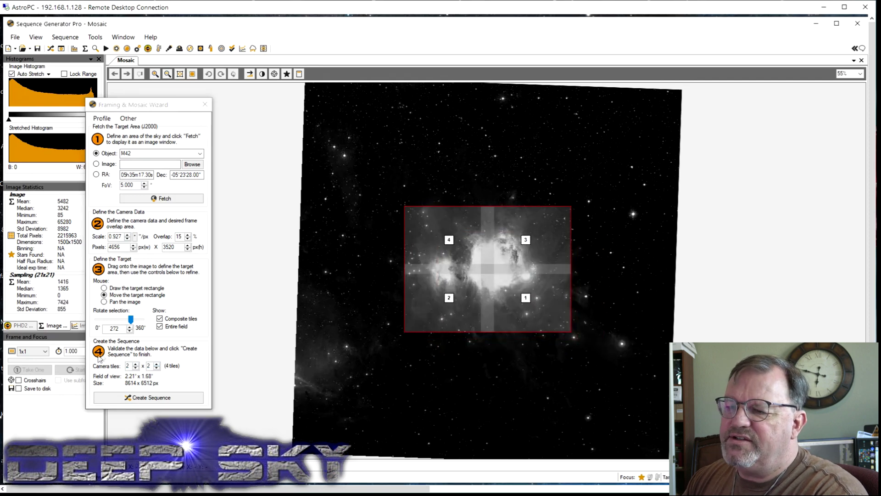
double_click(179, 236)
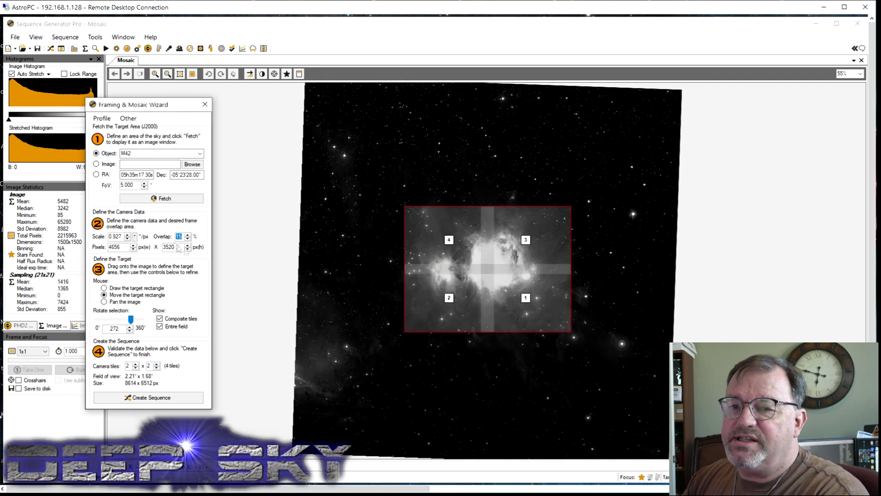
click(488, 269)
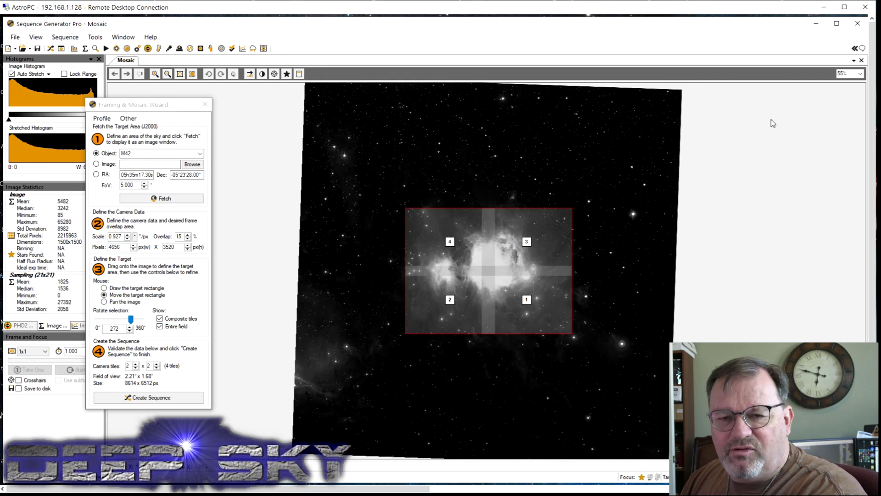
Minimise the Remote Desktop session and bring up the D:\Refractor\M42_2020\Light folder in File Explorer to view the captured frames
click(825, 10)
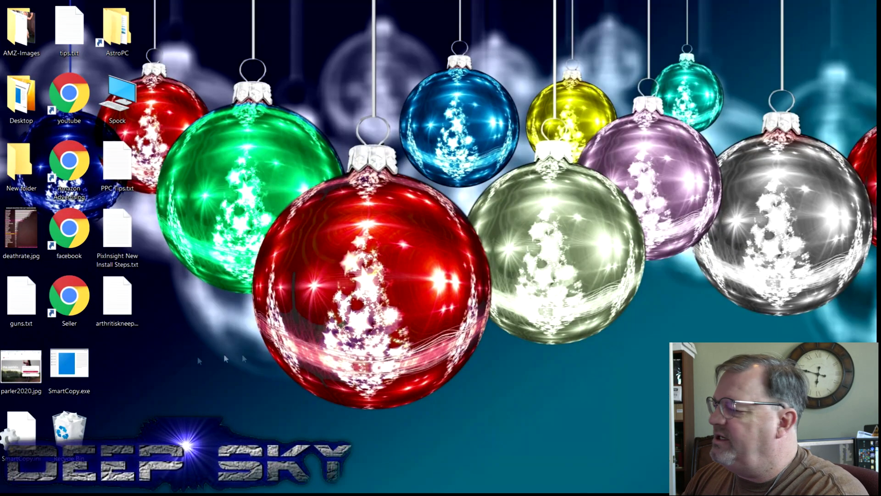
mouse_move(1, 282)
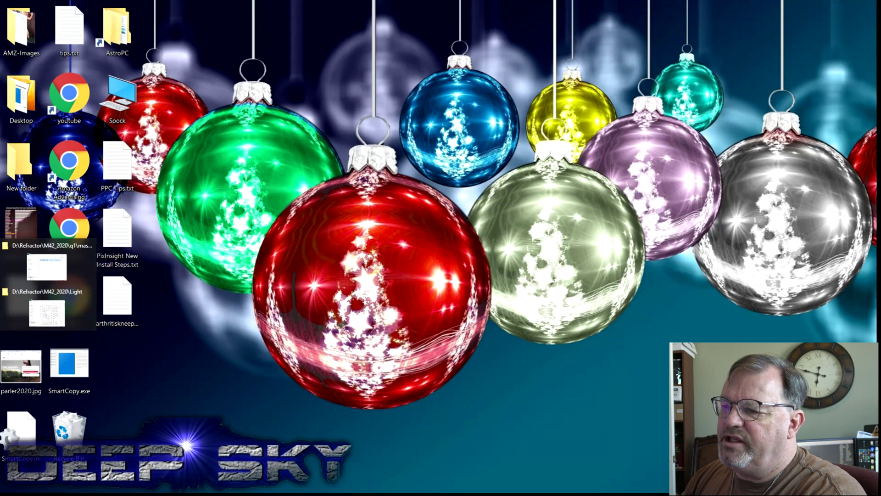
click(47, 310)
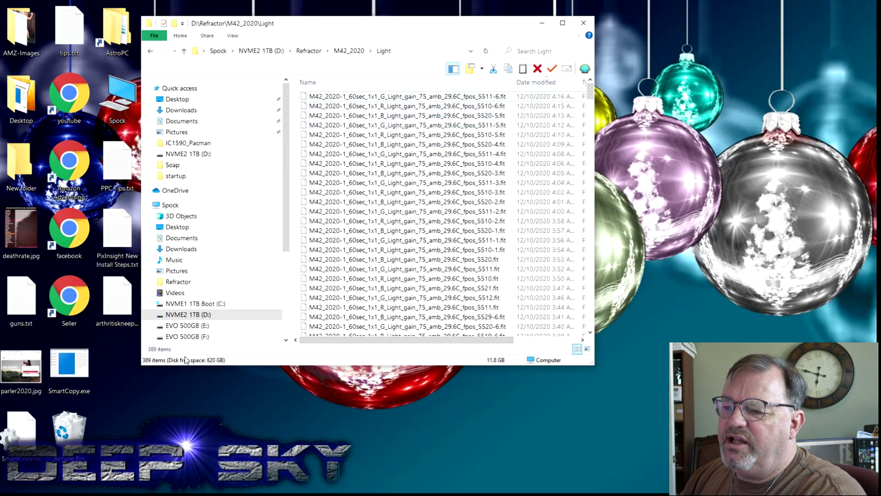
Check the total exposure time calculation in Calculator and look through the M42_2020-1 and M42_2020-2 frames in the Light folder
key(alt+Tab)
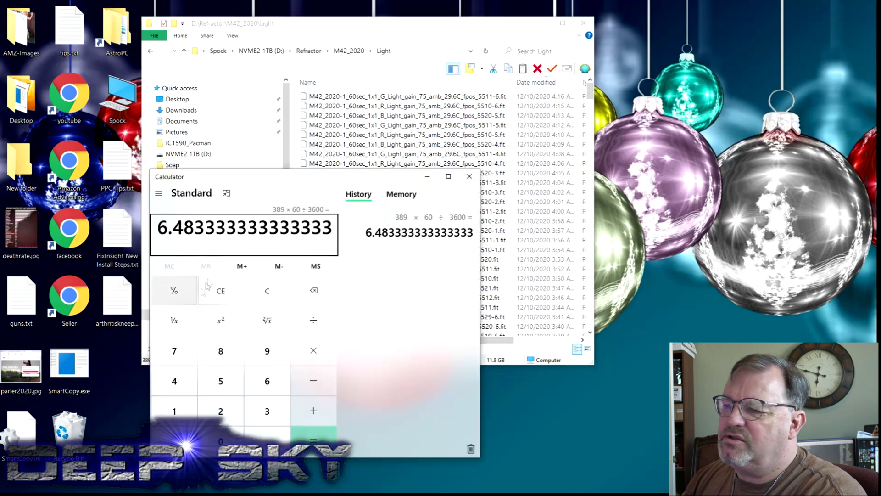
click(427, 176)
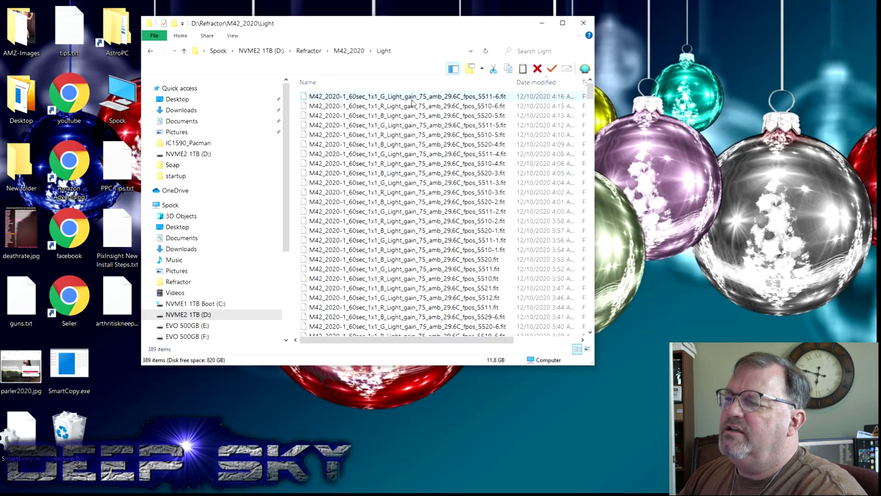
click(423, 99)
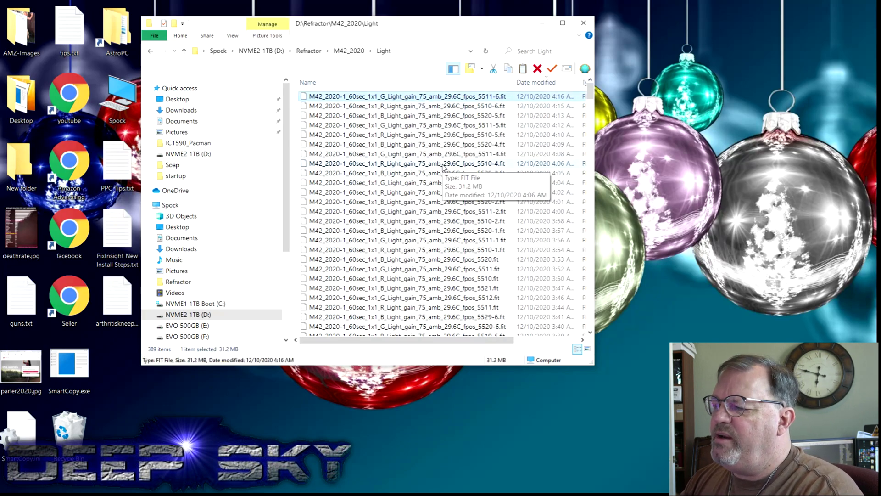
scroll(443, 167, down, 3)
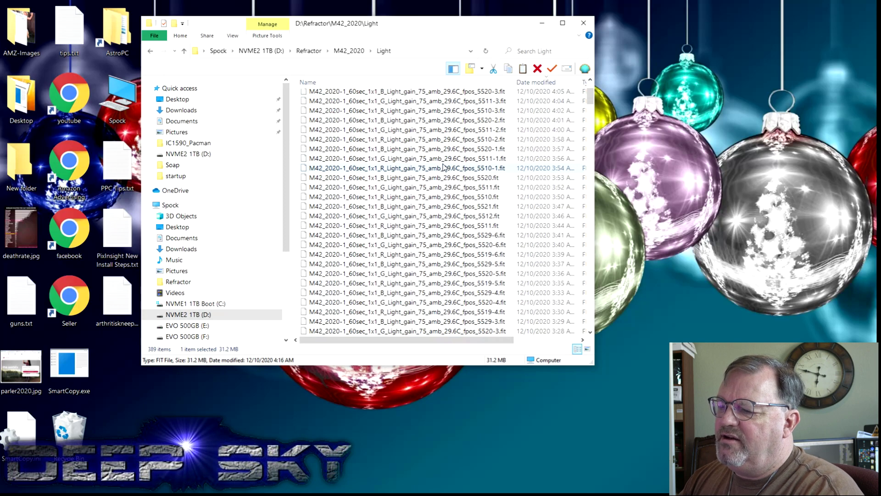
drag(546, 240, 437, 100)
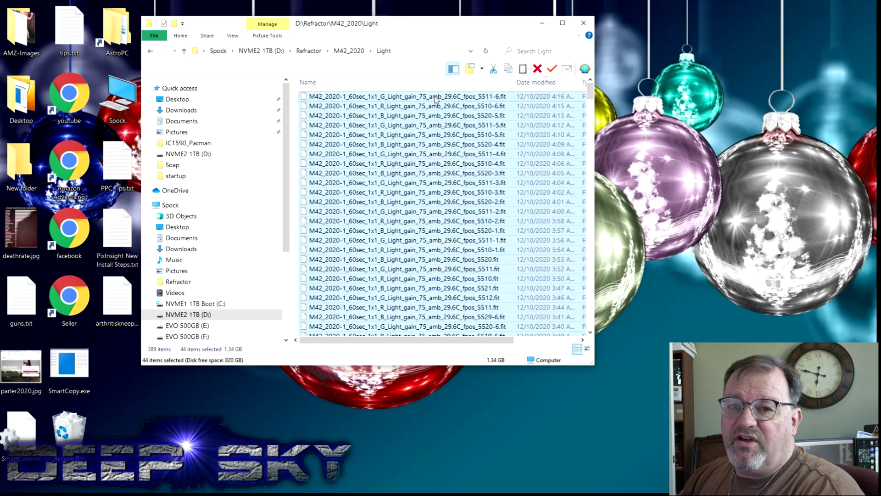
scroll(472, 172, down, 13)
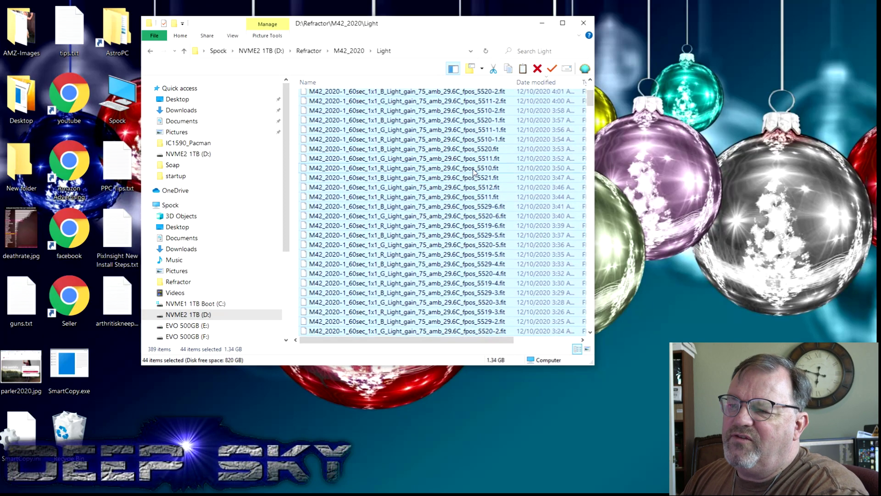
scroll(474, 171, down, 8)
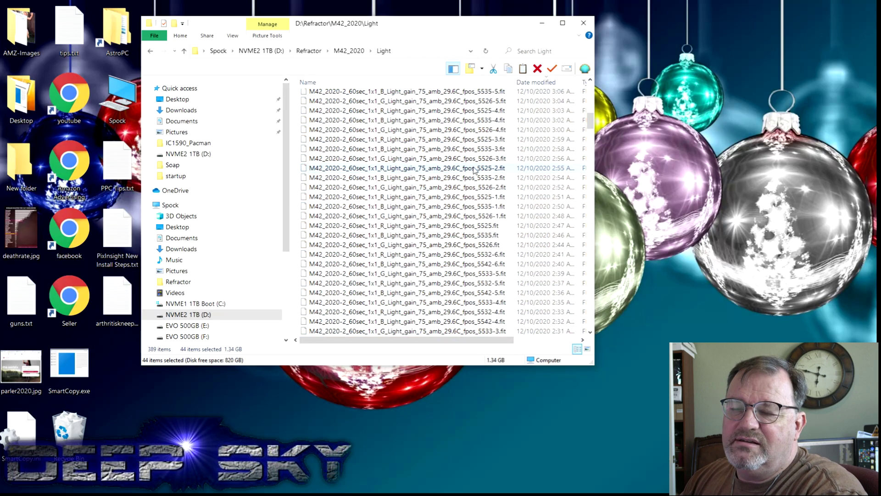
scroll(476, 168, up, 14)
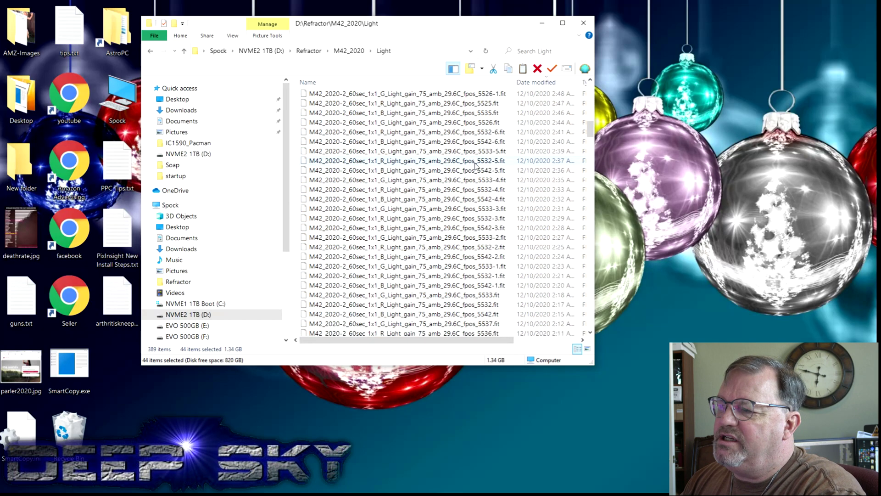
scroll(476, 164, up, 6)
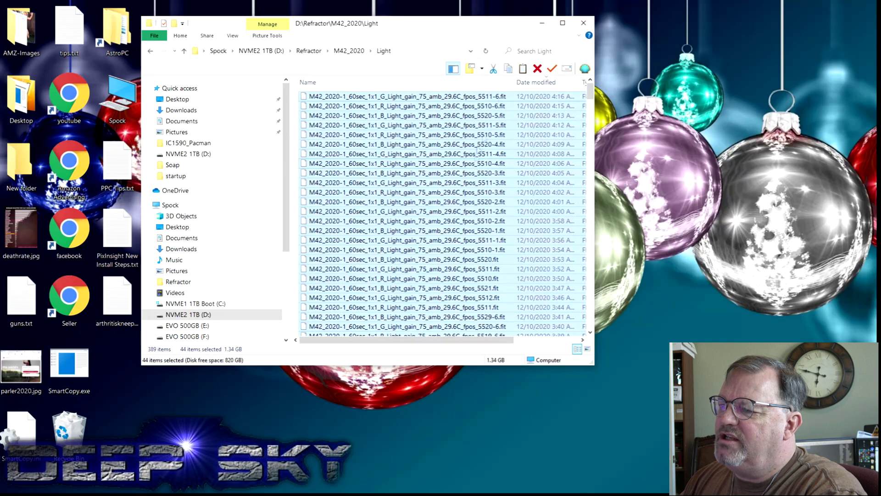
Minimise File Explorer, switch to PixInsight and open the WeightedBatchPreprocessing script
click(543, 24)
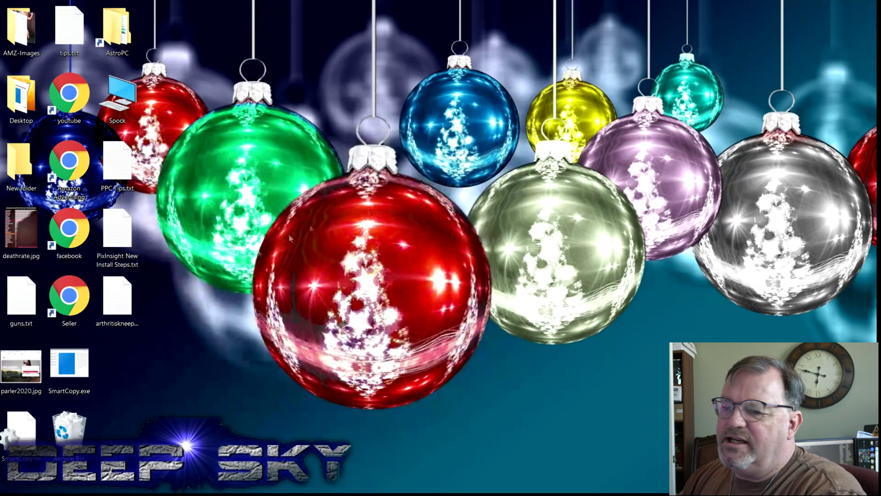
key(alt+Tab)
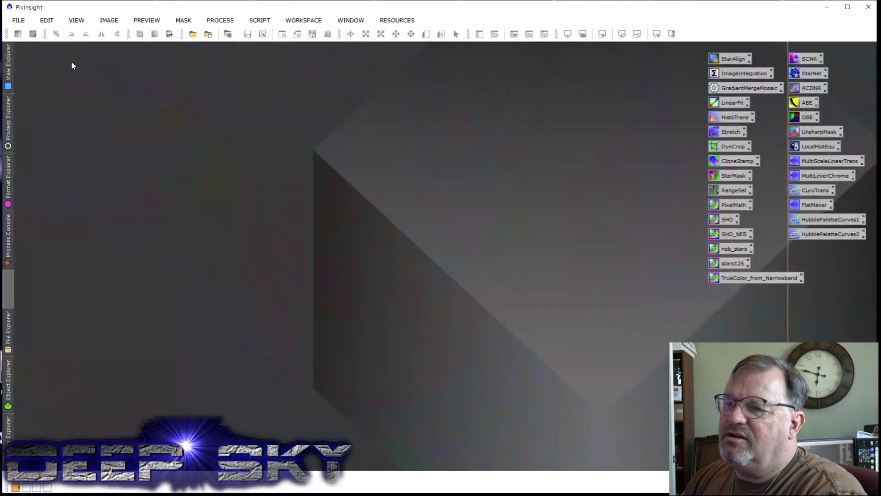
click(267, 22)
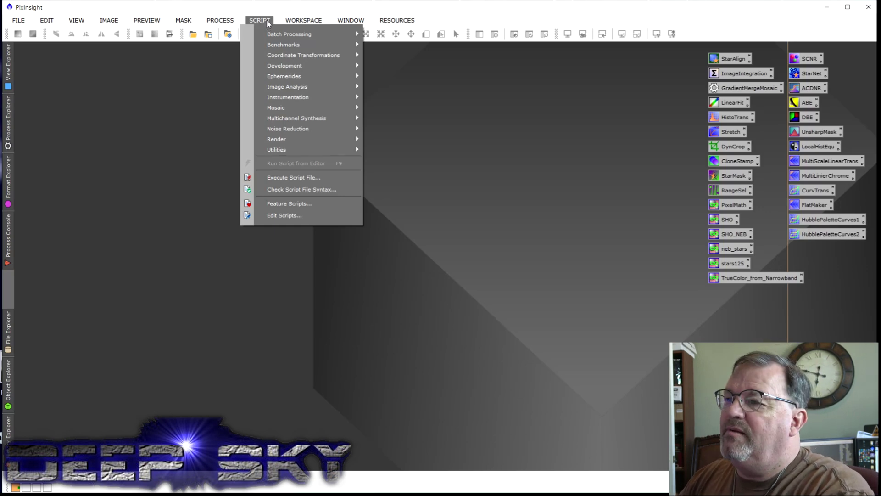
mouse_move(301, 36)
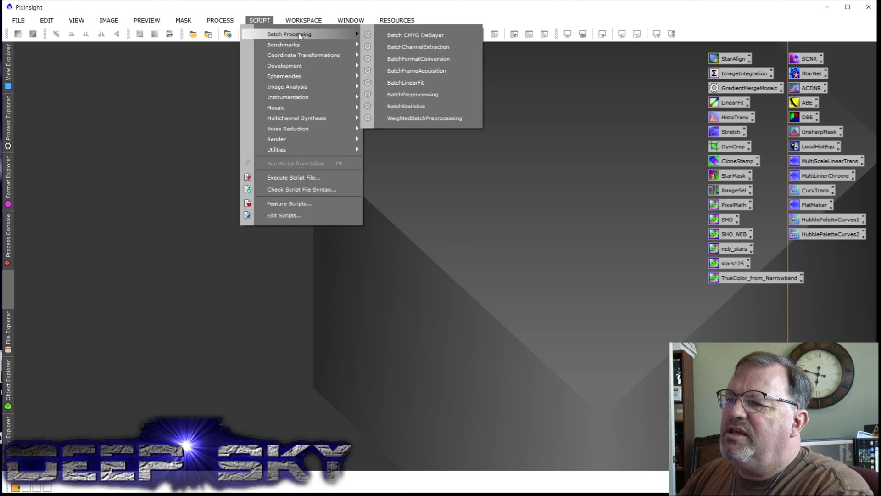
click(404, 118)
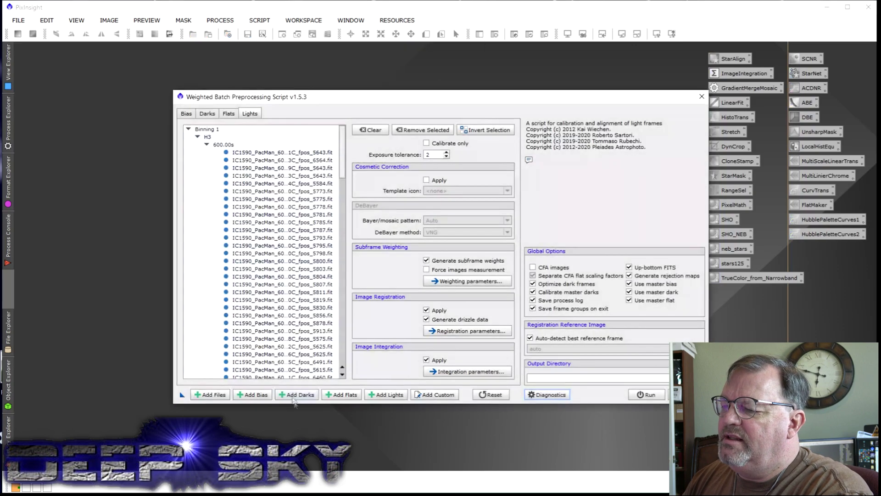
Add the bias master Bias_139g.xisf and the dark master Dark_60s_139g.xisf from the MasterNov2020 folder to the script
click(252, 394)
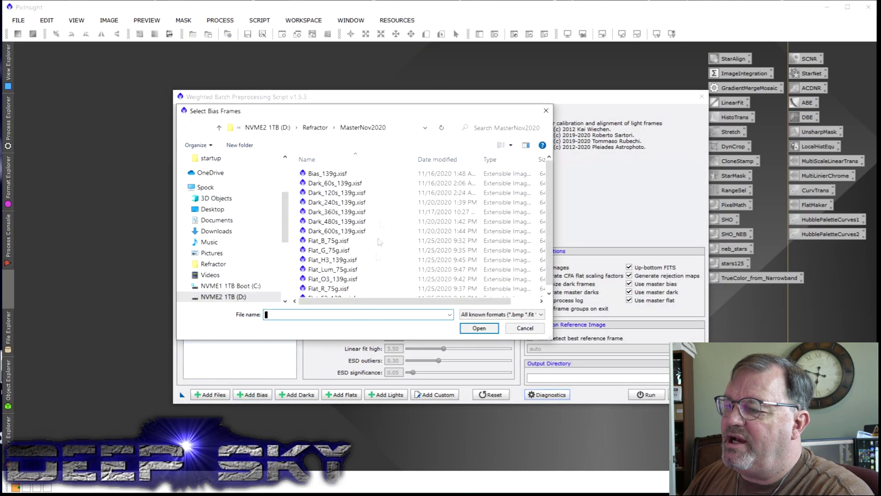
double_click(353, 174)
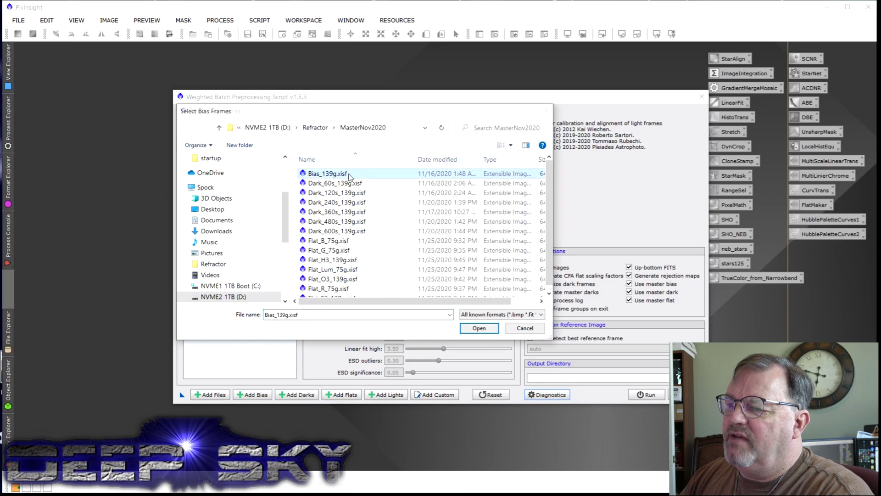
click(296, 394)
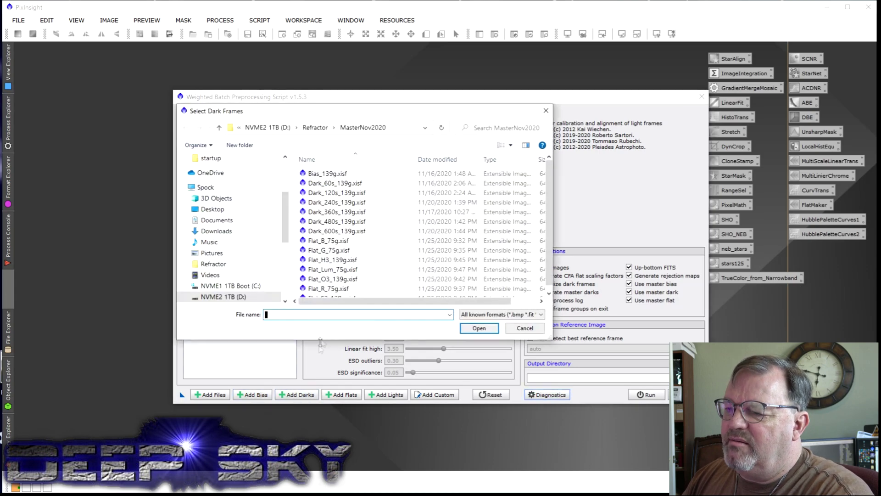
double_click(352, 184)
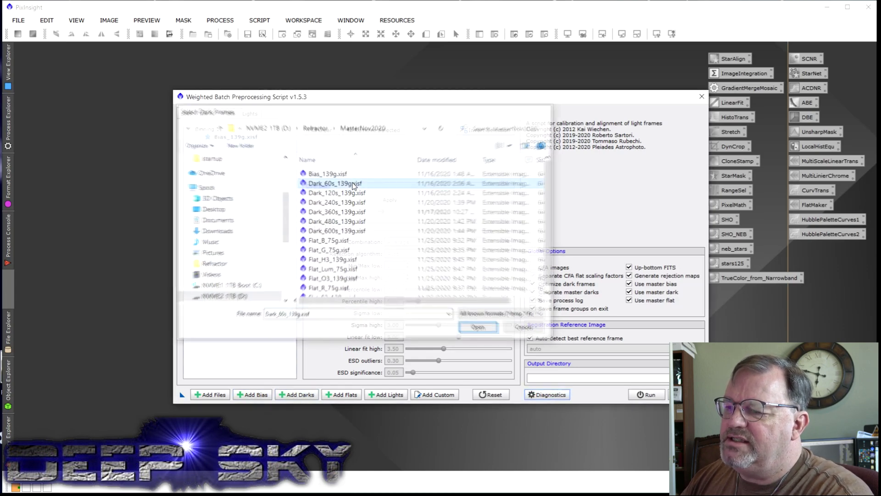
Add the flat masters Flat_B_75g.xisf, Flat_G_75g.xisf and Flat_R_75g.xisf from the MasterNov2020 folder
click(342, 395)
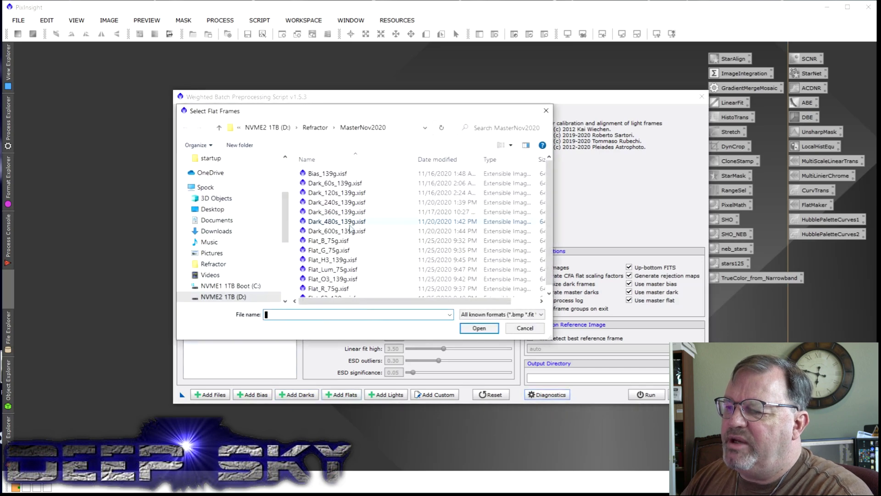
scroll(348, 243, down, 1)
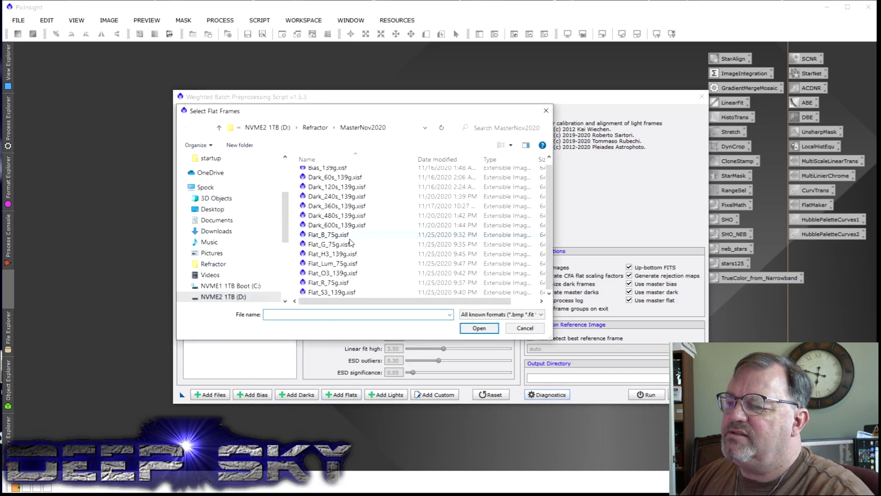
click(342, 283)
ctrl+click(349, 245)
ctrl+click(328, 235)
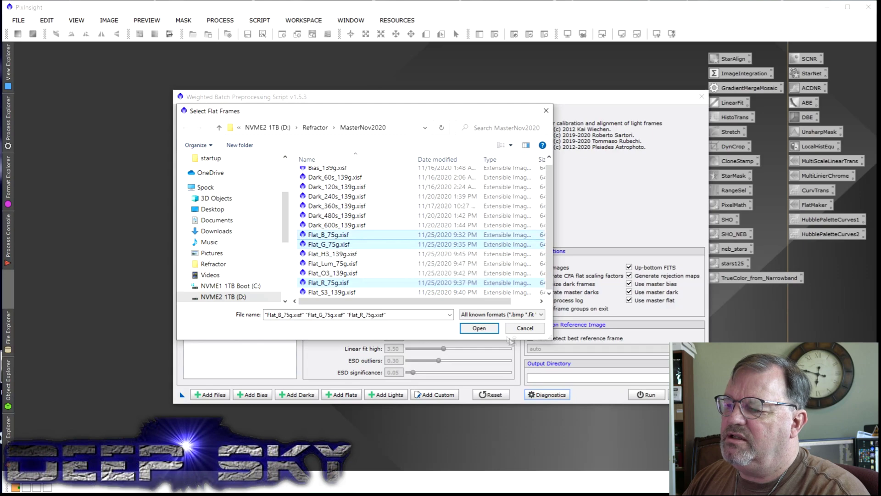
click(480, 328)
Add all M42_2020-1 light frames, from the first B frame through R frame fpos_5526-6, from the Refractor\M42_2020\Light folder
click(255, 115)
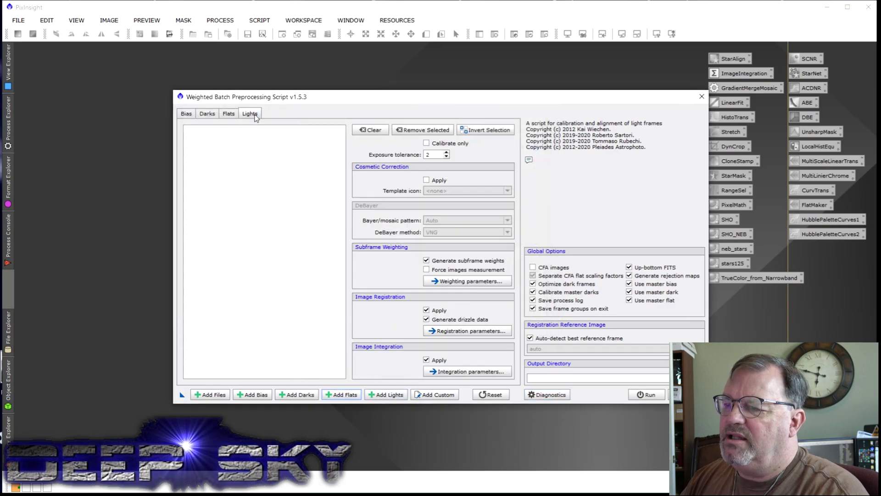
click(392, 395)
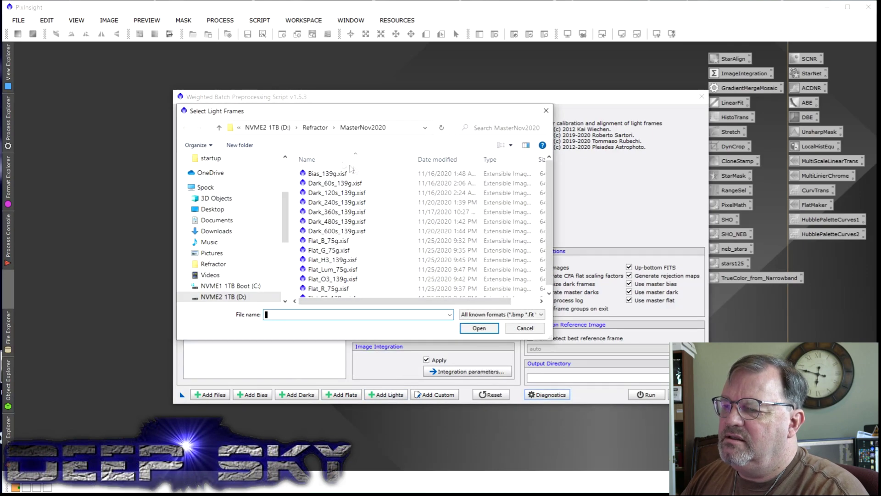
click(316, 127)
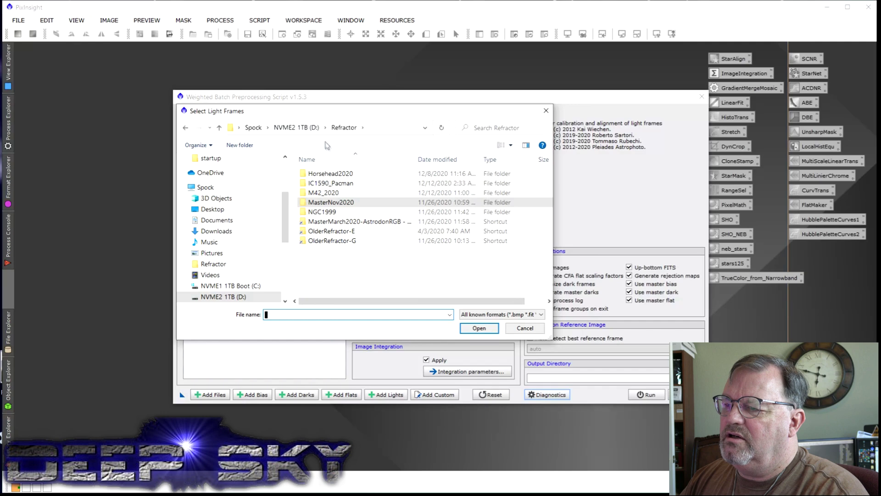
double_click(348, 193)
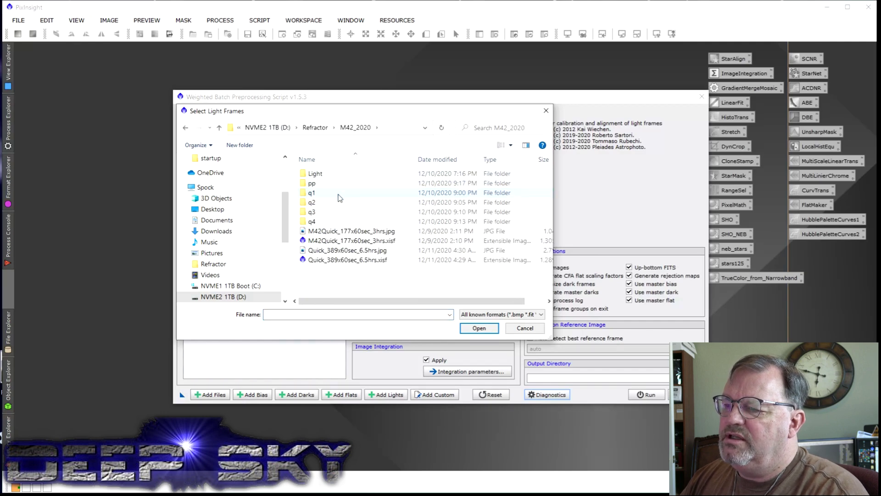
double_click(342, 175)
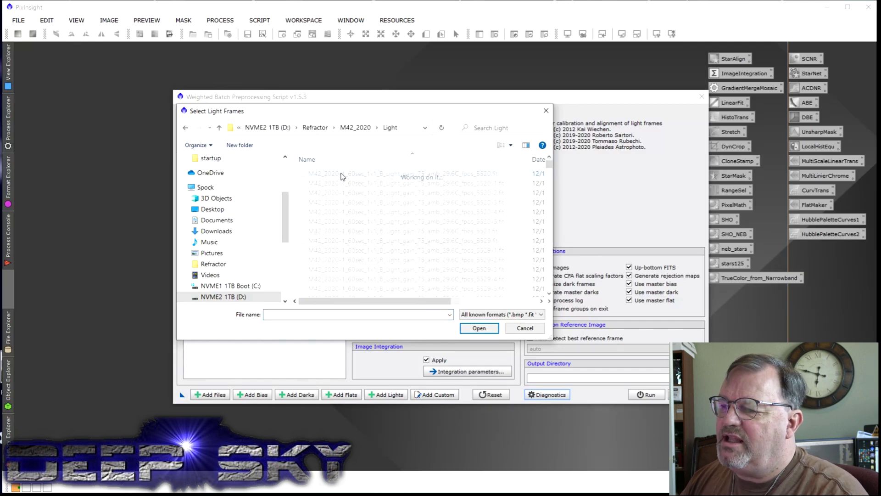
click(342, 174)
scroll(425, 207, down, 8)
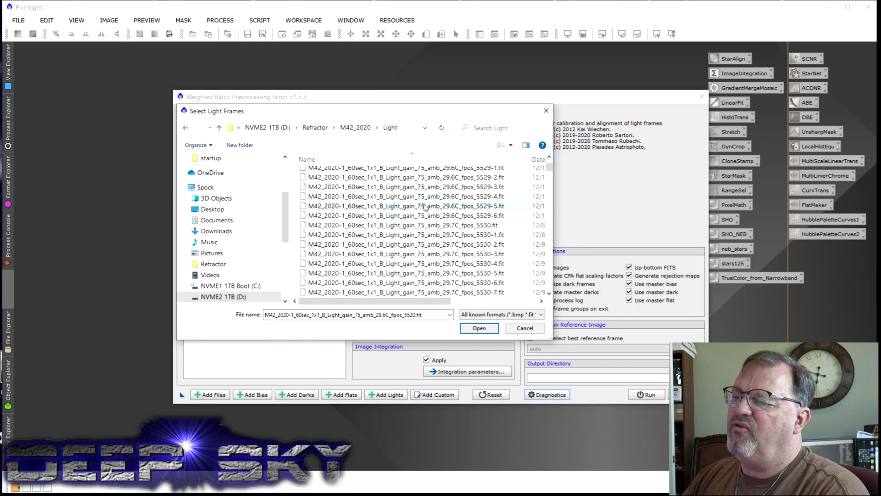
scroll(426, 207, down, 8)
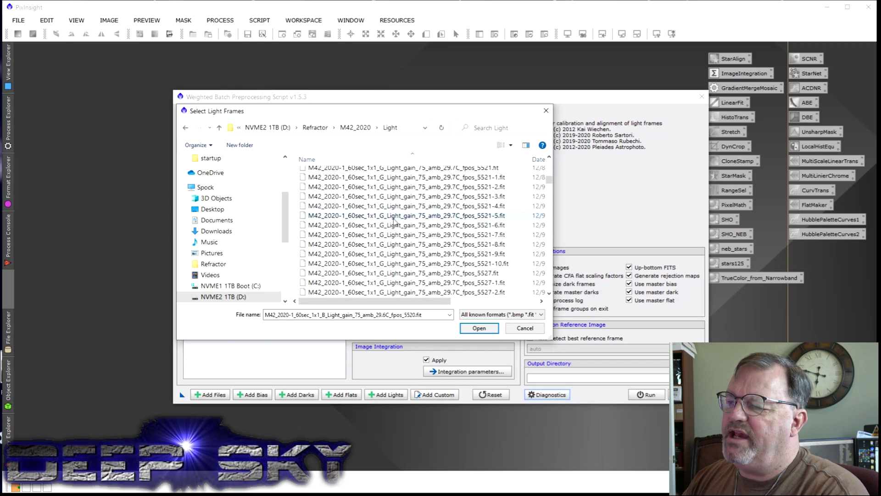
scroll(393, 224, down, 5)
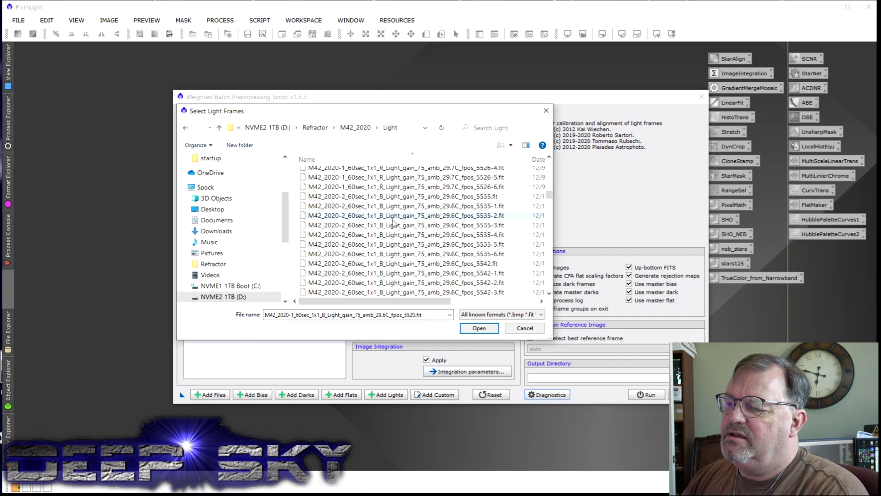
shift+click(362, 187)
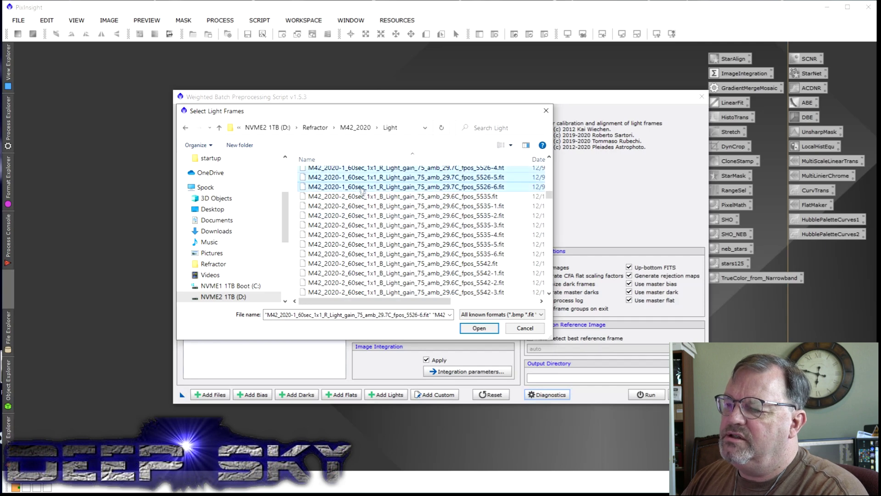
click(489, 329)
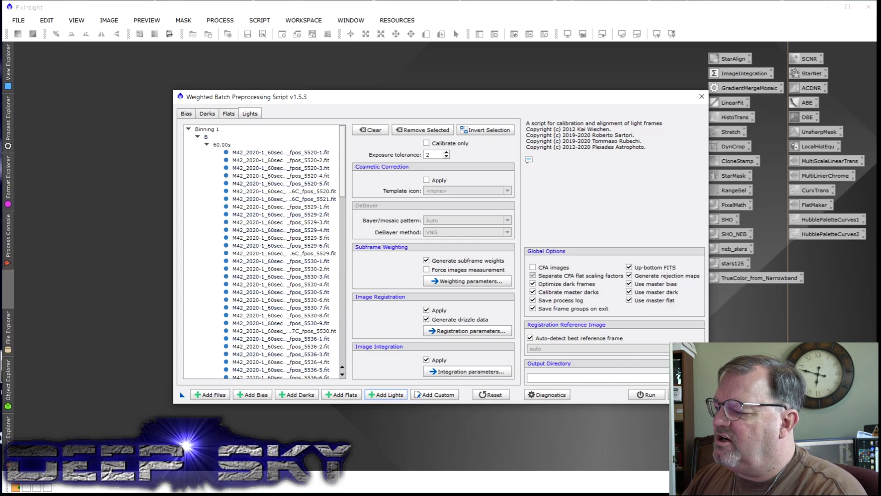
Set the output directory to D:/Refractor/M42_2020/q1 and run the preprocessing on the loaded M42_2020-1 frames
click(675, 378)
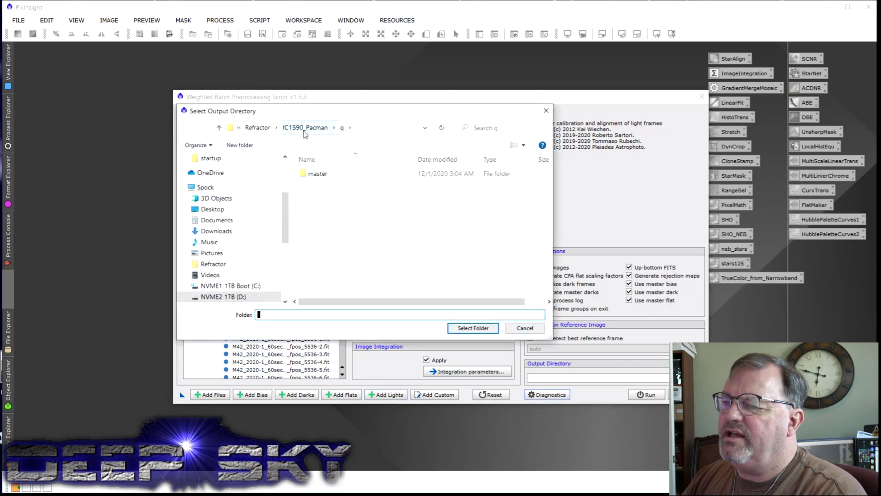
click(258, 127)
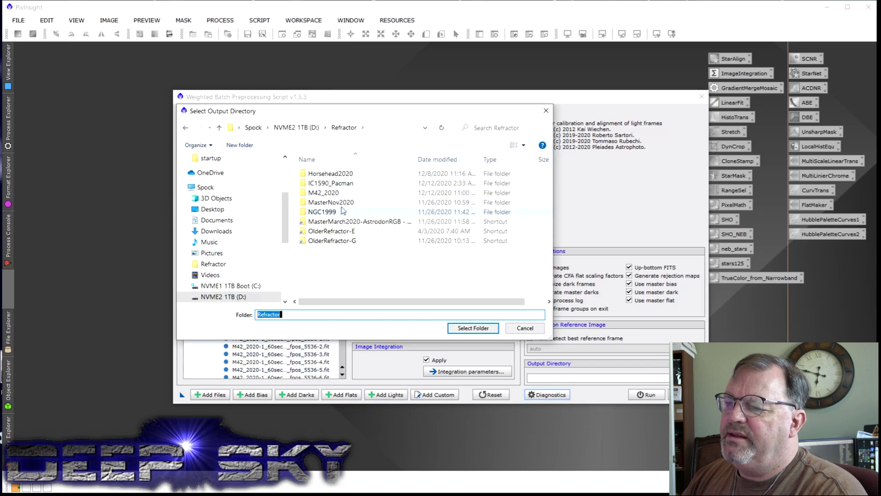
double_click(351, 193)
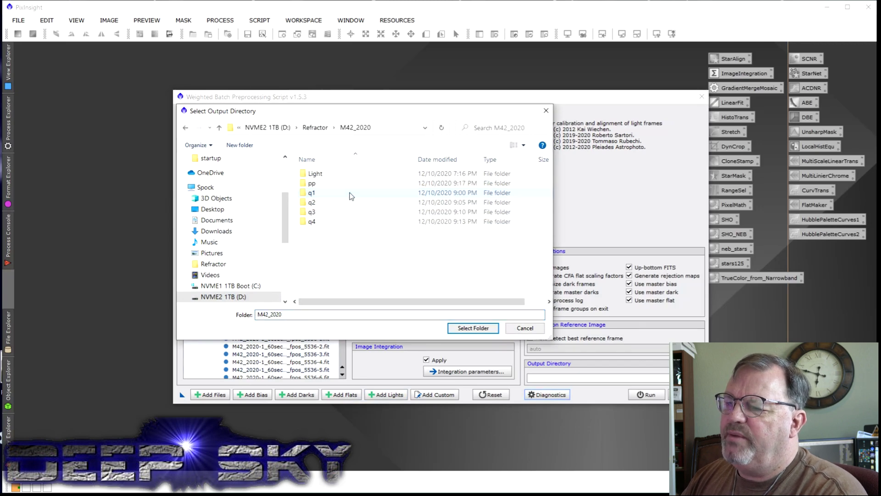
click(320, 194)
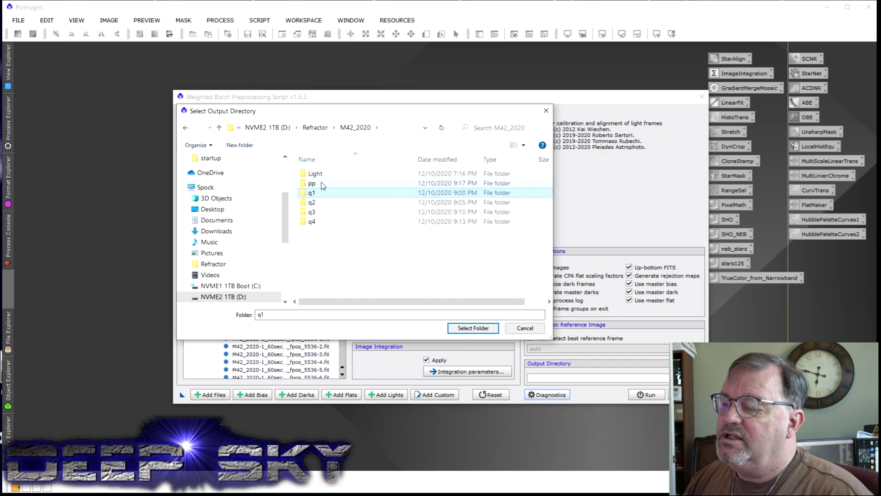
click(473, 329)
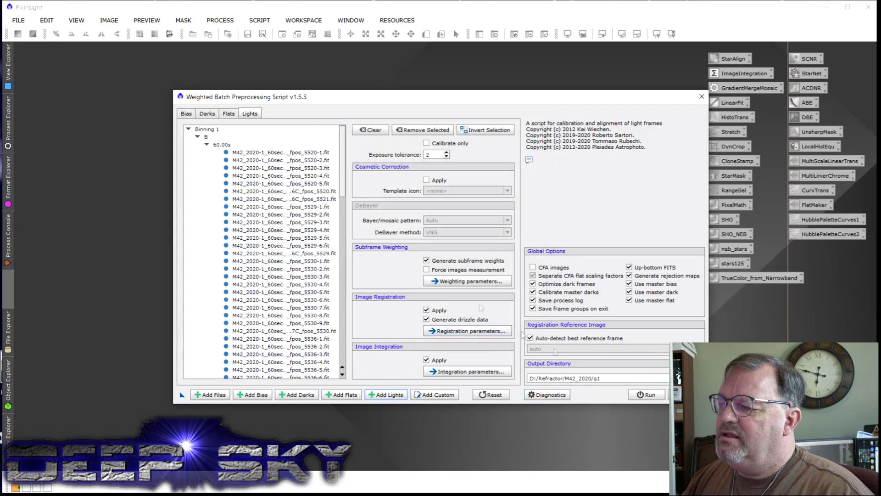
click(649, 395)
click(505, 311)
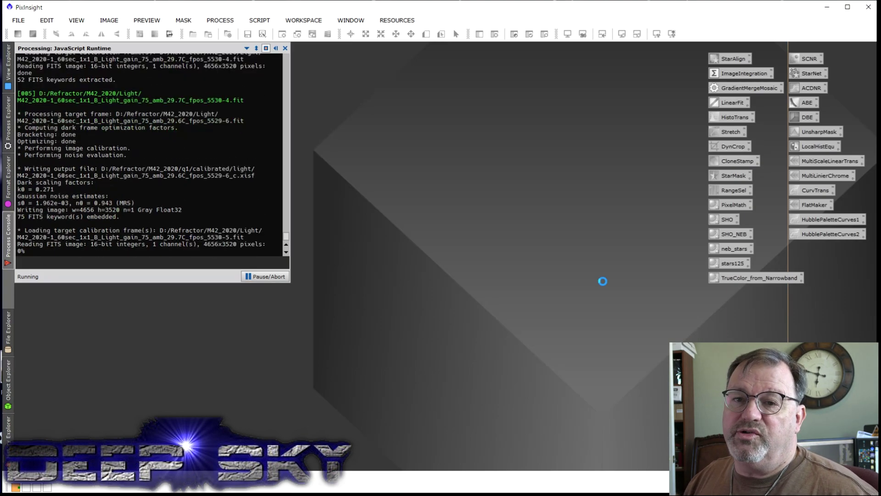
Switch to Notepad and review the 14-point mosaic workflow list, highlighting its lines from SeqGenPro framing to FINAL
key(alt+Tab)
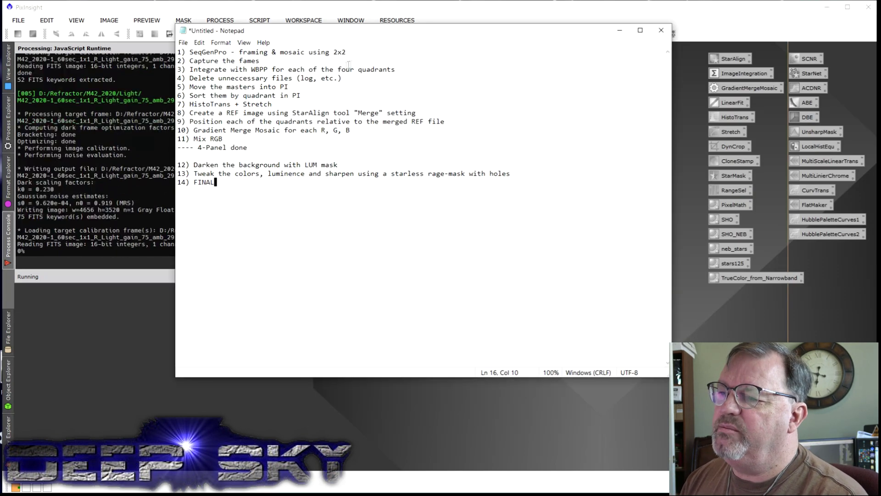
drag(360, 49, 140, 52)
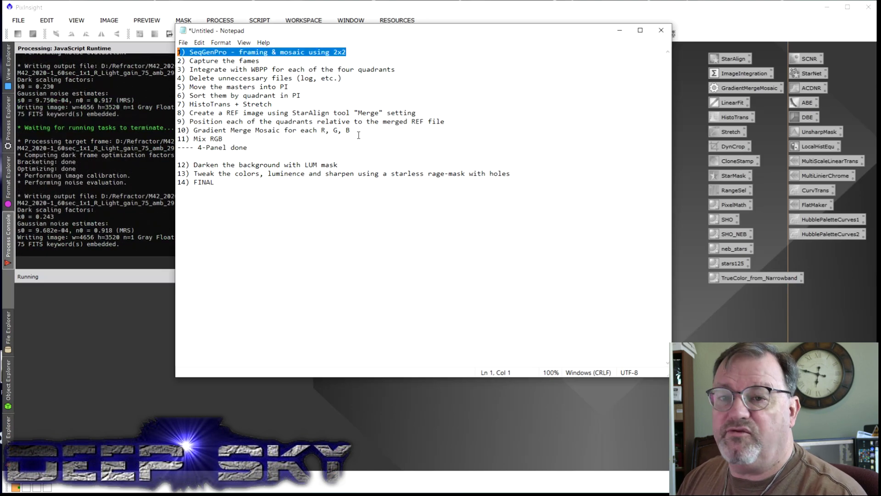
drag(260, 60, 178, 61)
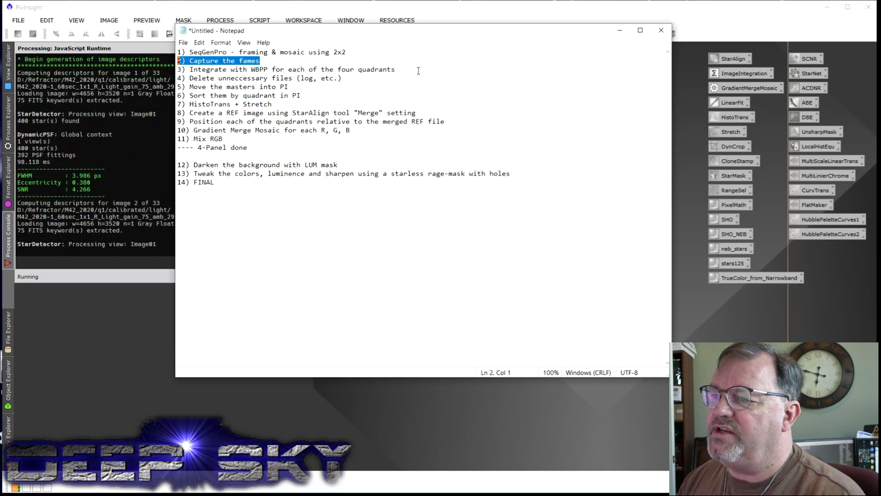
drag(418, 70, 178, 69)
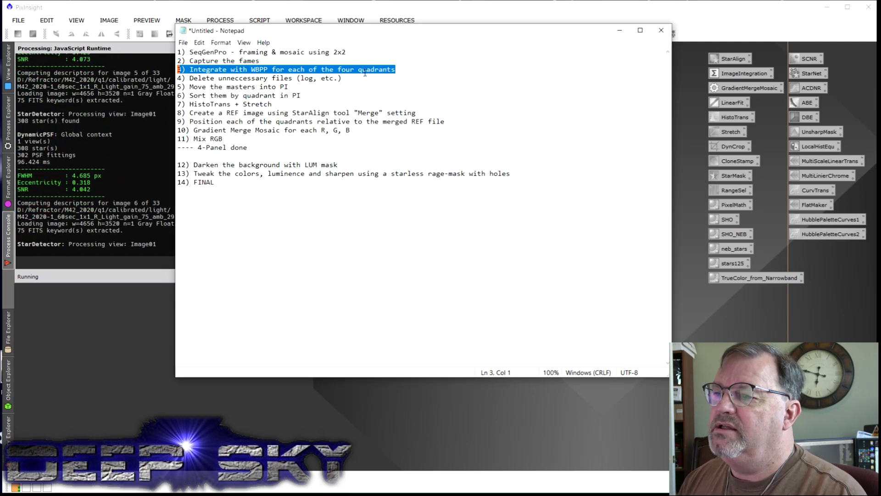
key(Down)
key(Down)
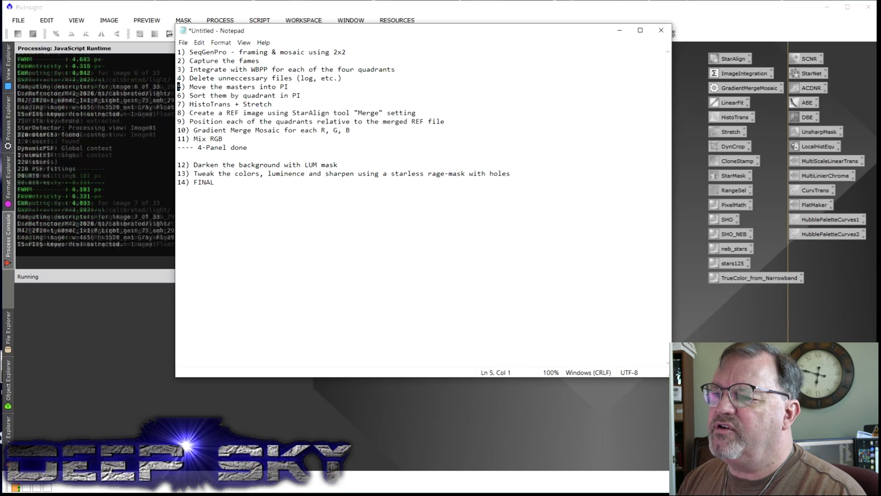
key(shift+Up)
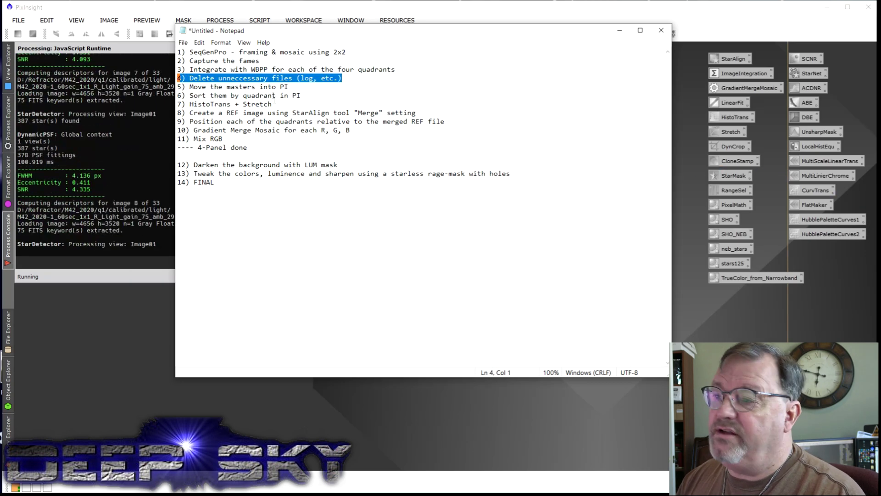
click(290, 87)
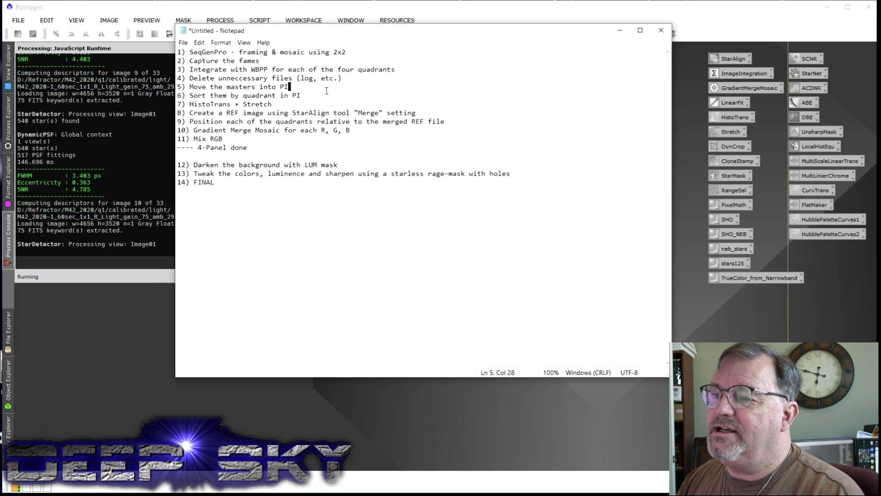
drag(302, 96, 178, 95)
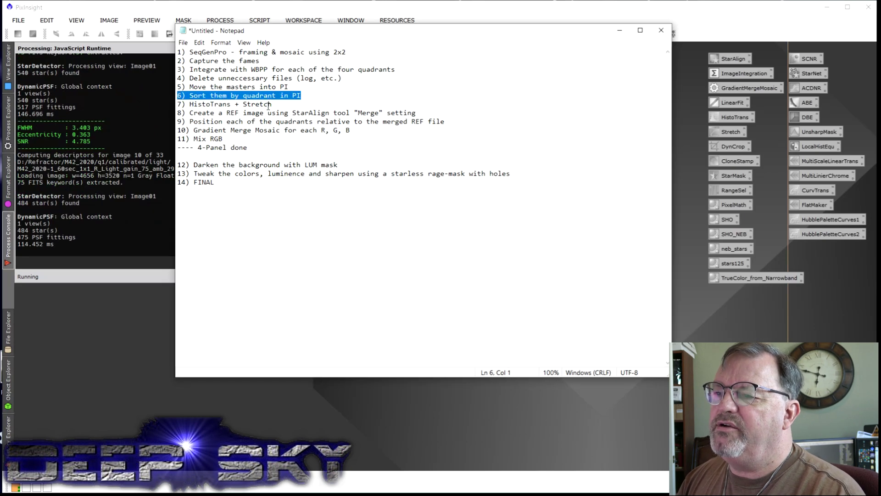
drag(287, 105, 178, 104)
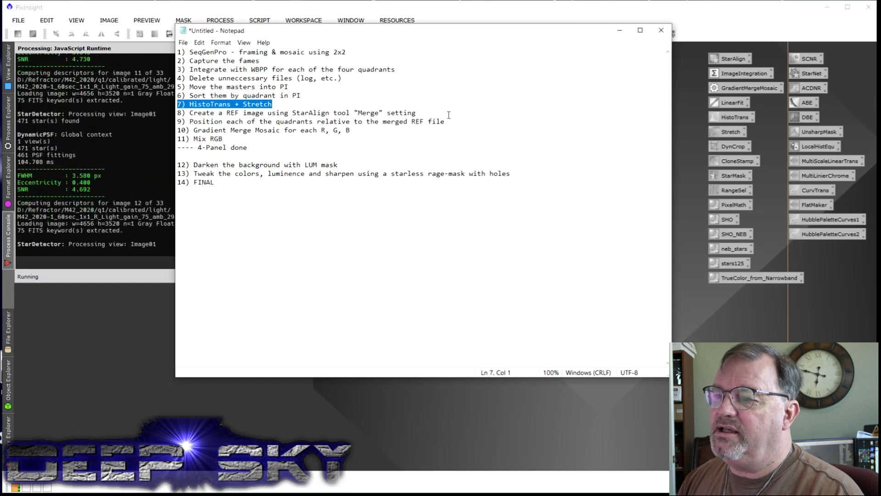
drag(442, 112, 178, 113)
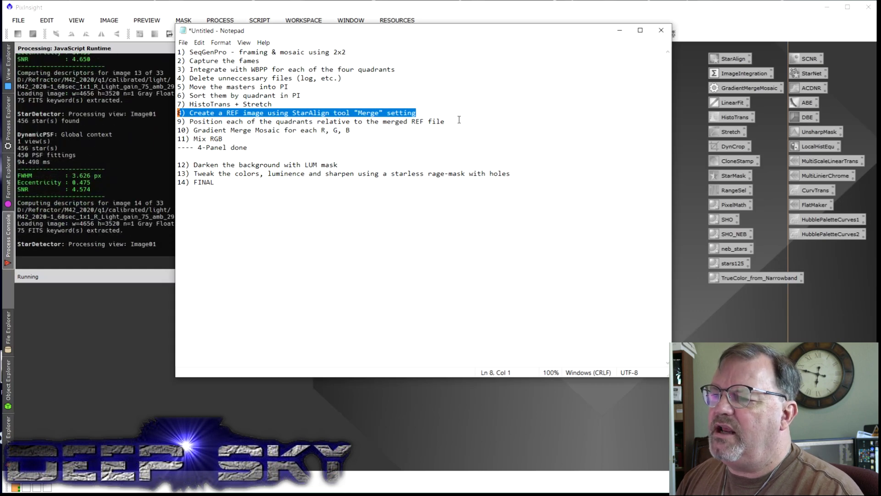
drag(444, 122, 178, 120)
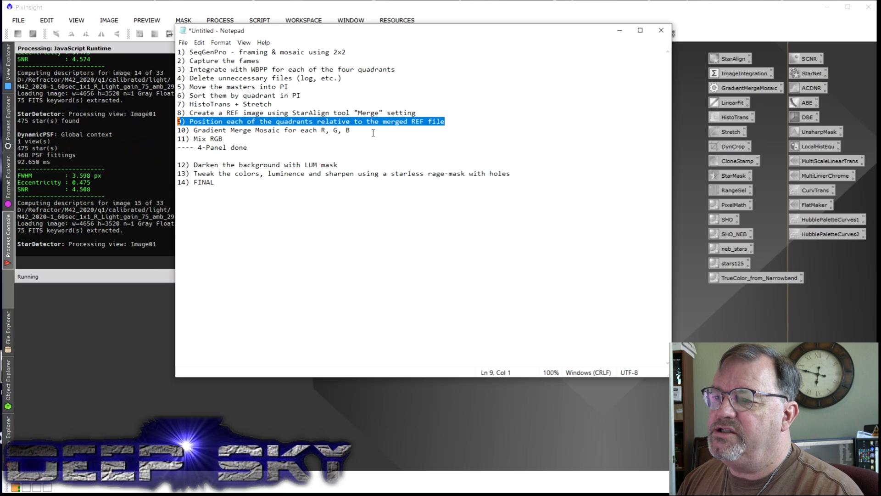
drag(351, 131, 179, 130)
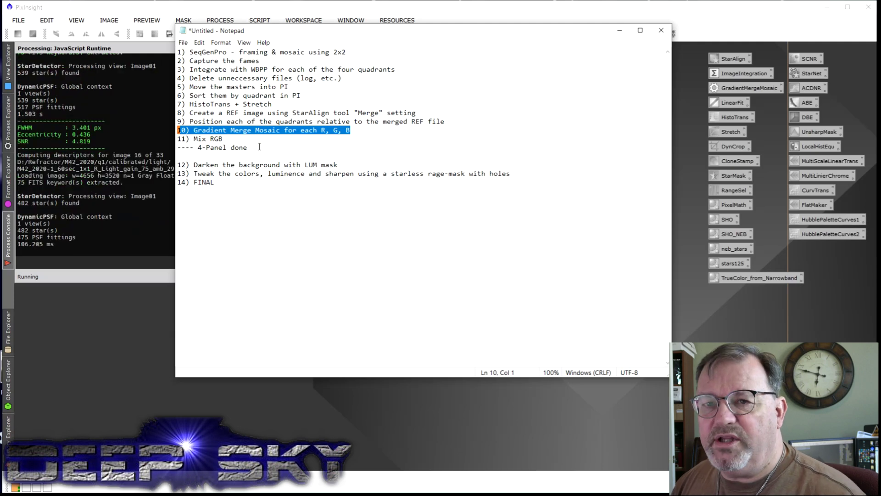
drag(213, 181, 177, 182)
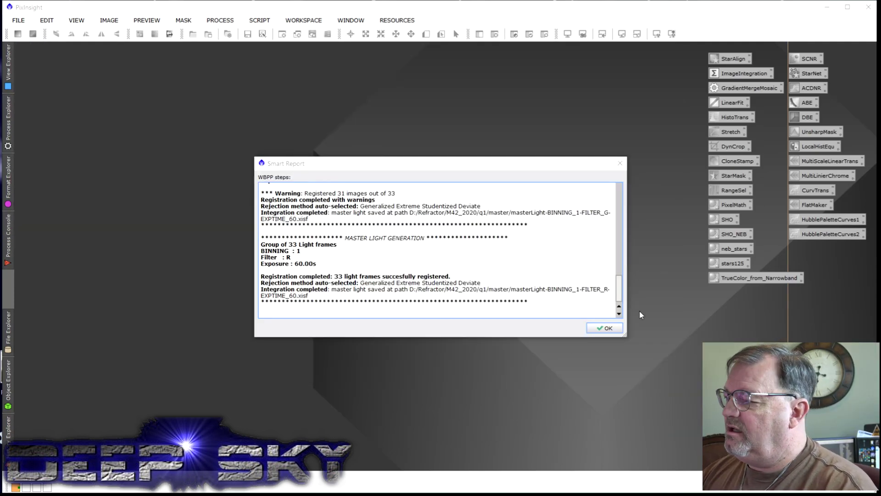
Dismiss the Smart Report and exit the Weighted Batch Preprocessing script
click(605, 328)
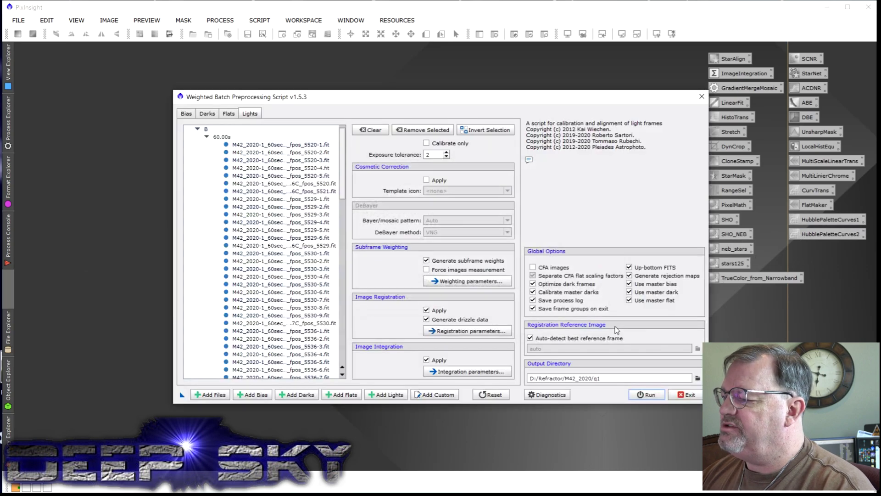
click(686, 394)
click(420, 266)
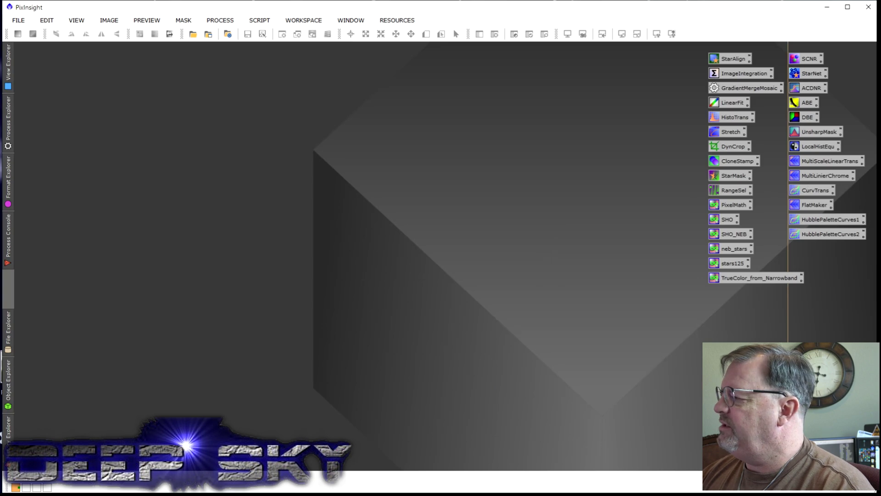
Switch to File Explorer and delete the calibrated, logs and registered folders from M42_2020\q1, keeping the master folder
key(alt+Tab)
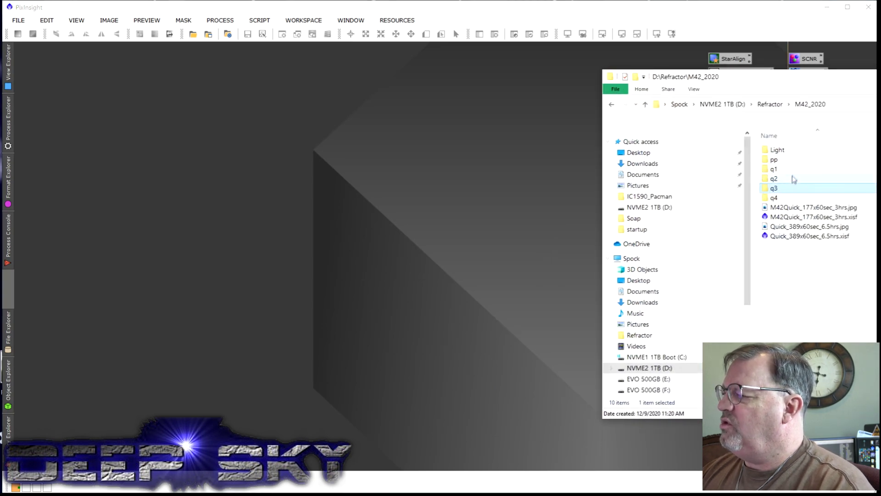
double_click(795, 169)
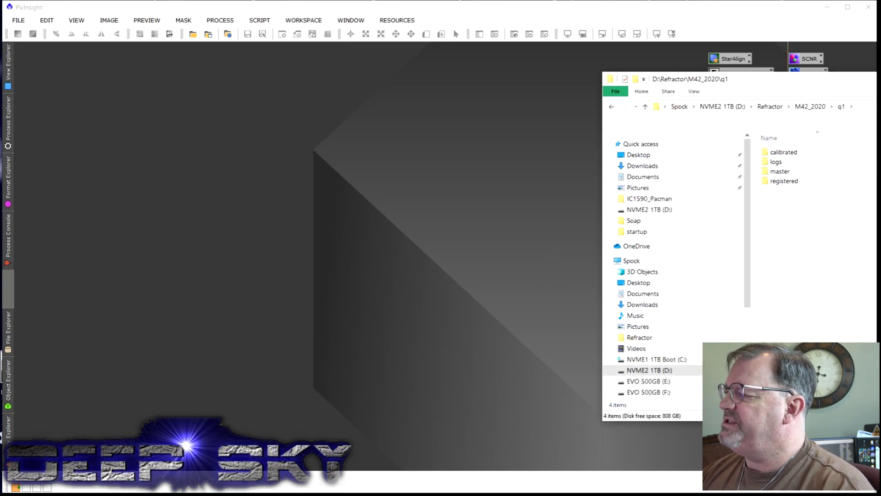
drag(734, 78, 365, 74)
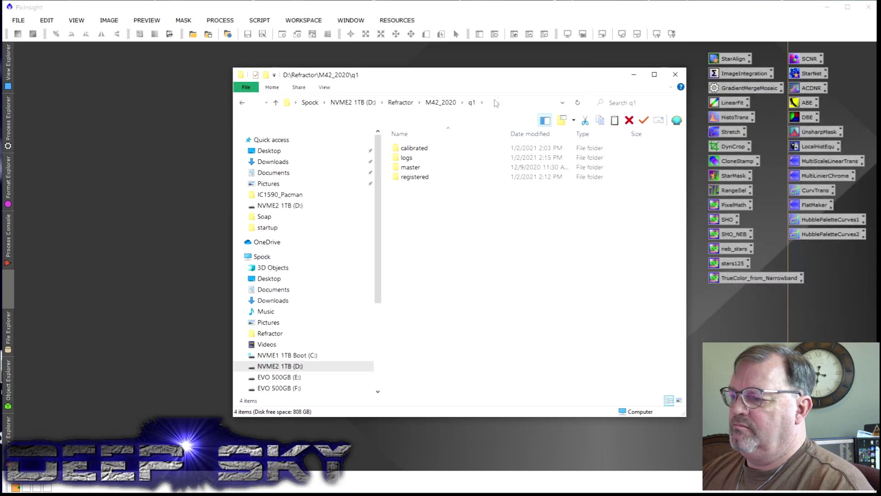
click(431, 155)
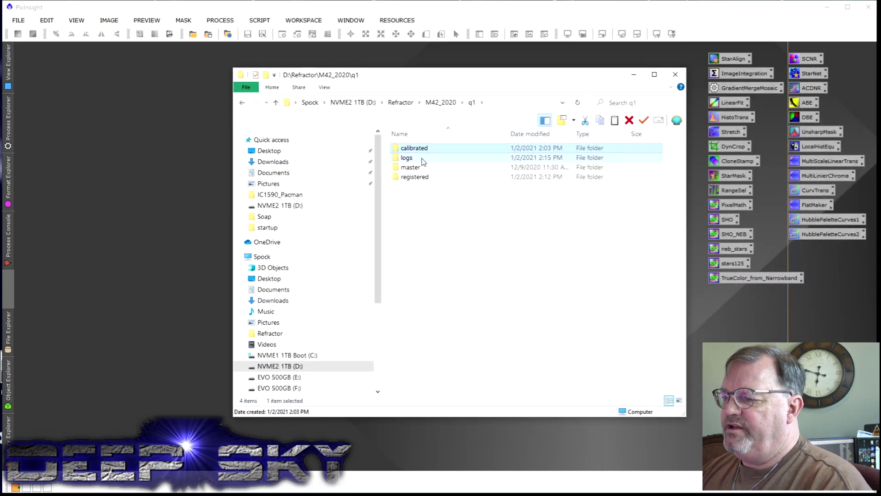
ctrl+click(420, 159)
ctrl+click(438, 176)
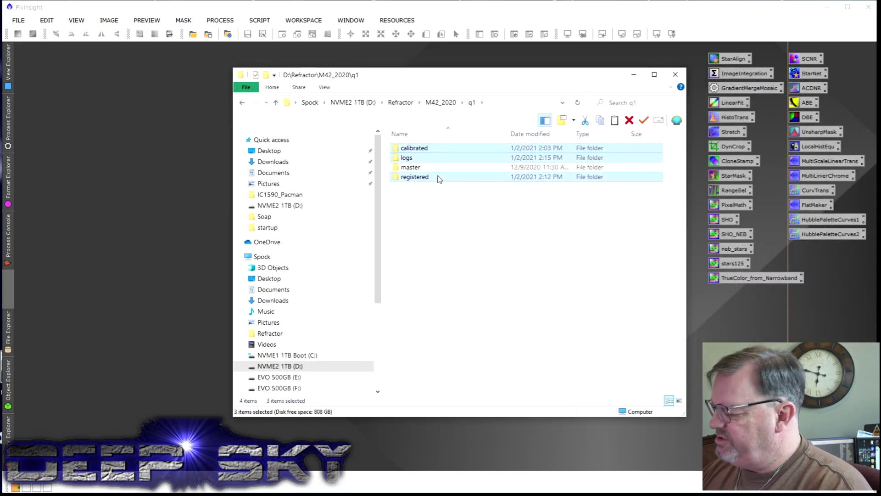
key(Delete)
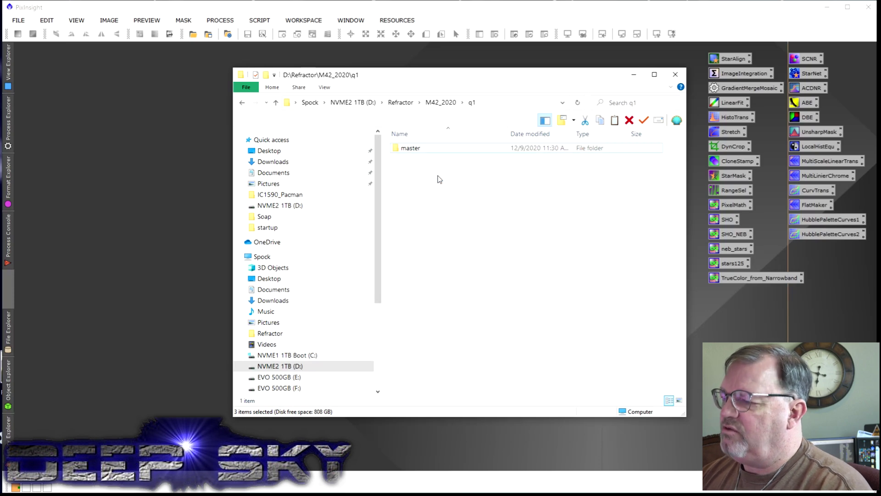
Load the B, G and R master lights from the q1\master folder into the PixInsight workspace
double_click(453, 149)
drag(477, 79, 575, 75)
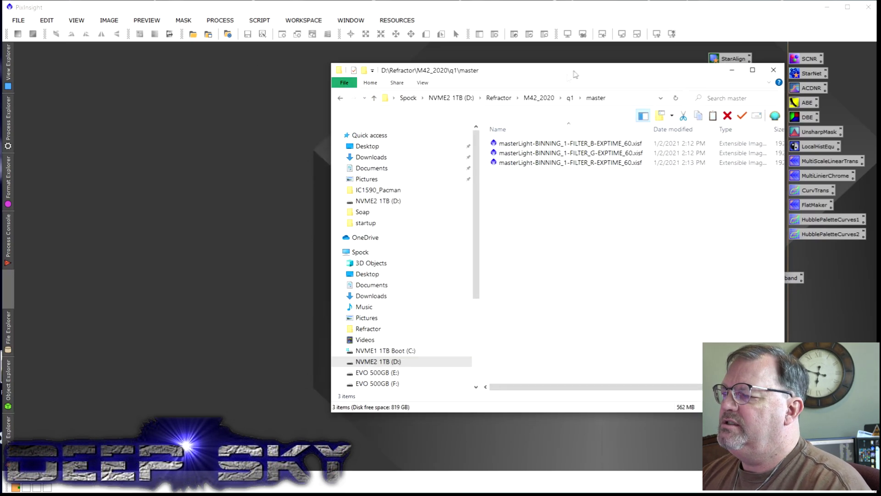
drag(554, 210, 531, 146)
drag(261, 126, 80, 110)
Load the three master lights (B, G and R) from the M42_2020\q2\master folder into PixInsight
click(539, 97)
double_click(551, 177)
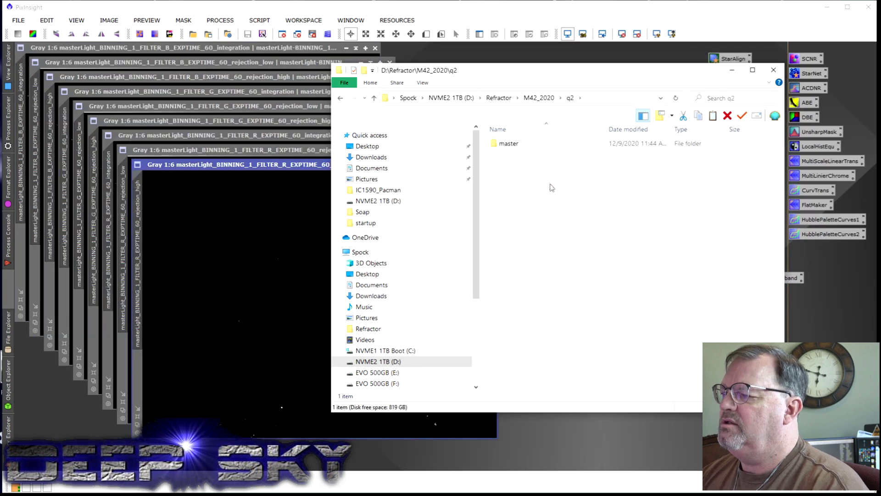
double_click(514, 144)
drag(552, 207, 538, 148)
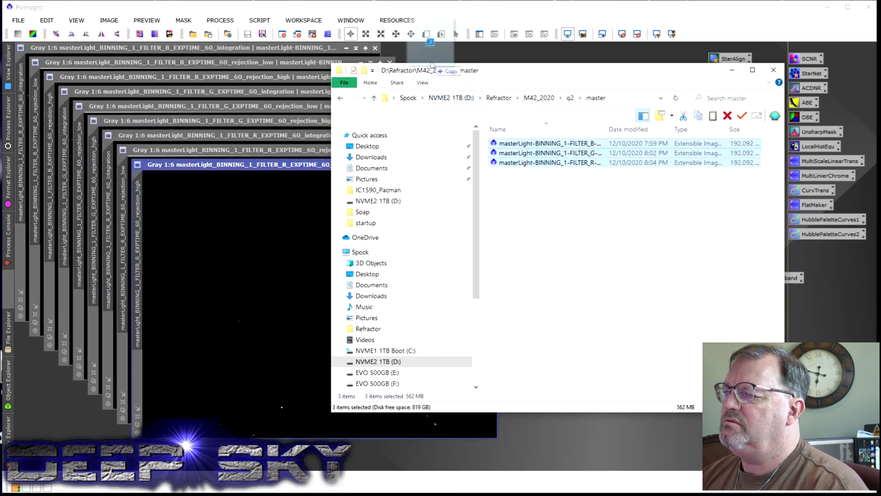
Load the three master lights (B, G and R) from the M42_2020\q3\master folder into PixInsight
click(539, 98)
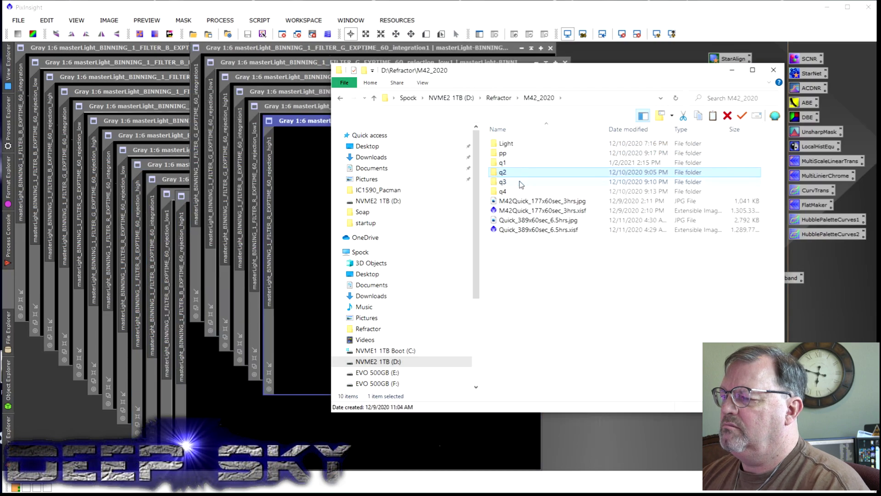
double_click(522, 184)
double_click(513, 143)
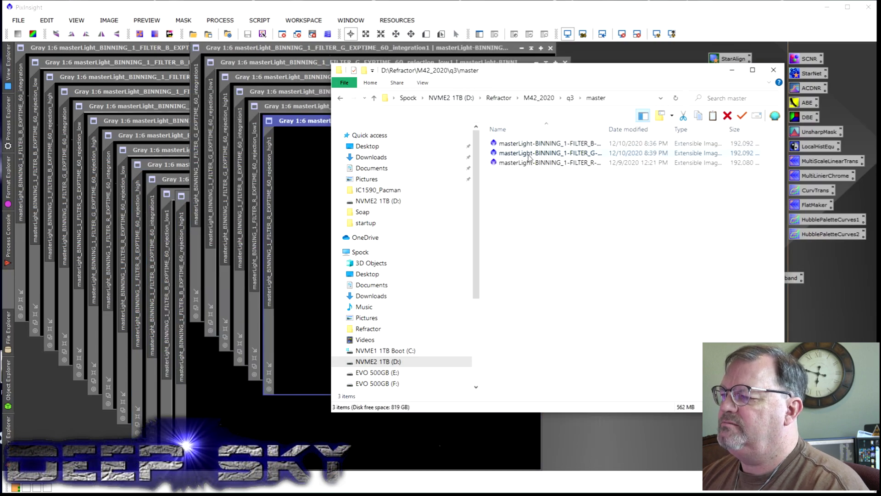
drag(573, 198, 540, 138)
key(Return)
Load the three master lights (B, G and R) from the M42_2020\q4\master folder into PixInsight
key(alt+Up)
key(alt+Up)
double_click(520, 192)
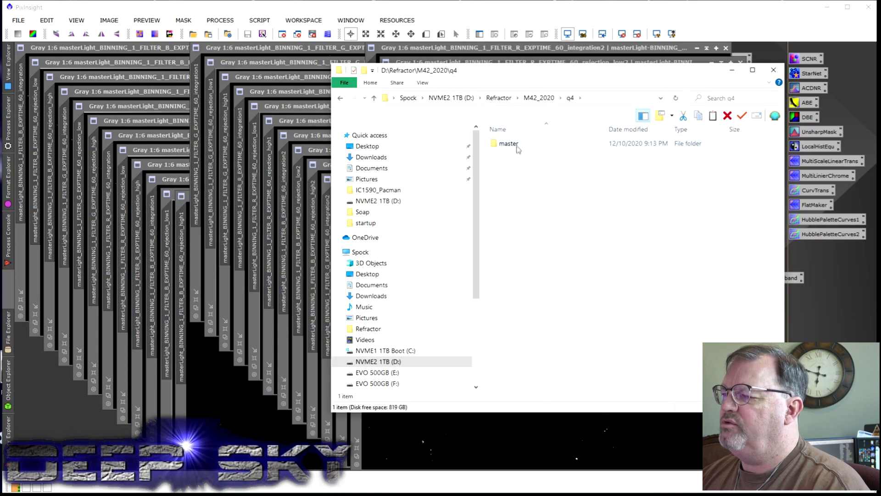
double_click(518, 146)
drag(546, 200, 557, 159)
key(Return)
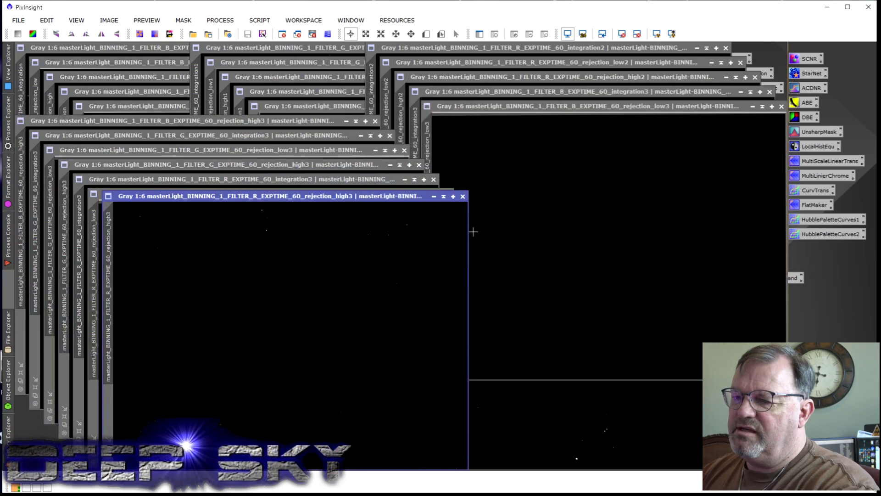
Close the fourth quadrant's two red rejection maps, rename the red integration image as r4 and collapse it
click(463, 196)
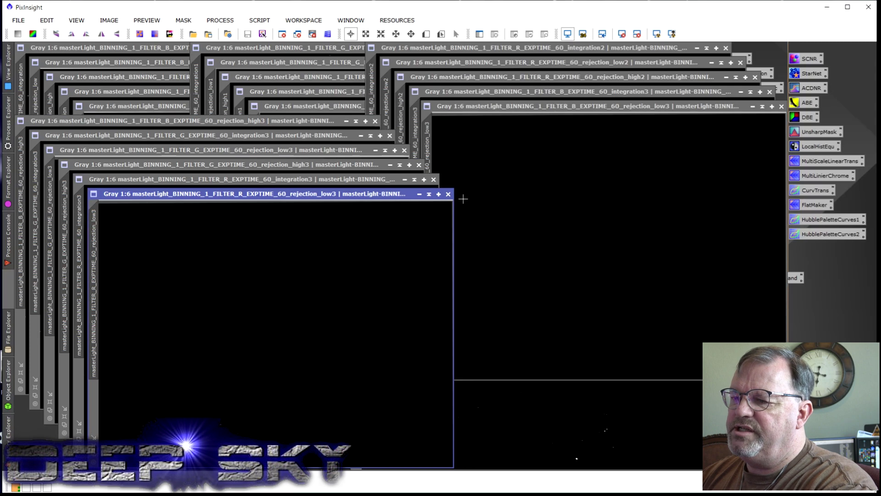
click(448, 194)
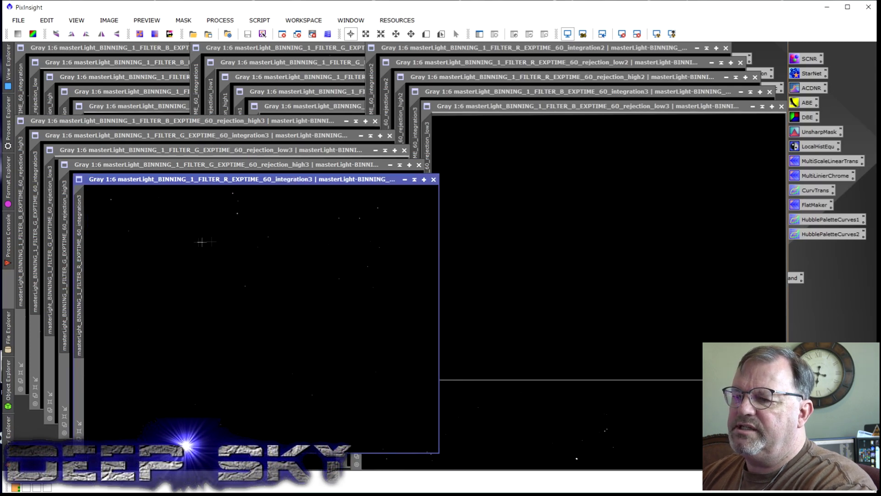
double_click(83, 285)
text(r4)
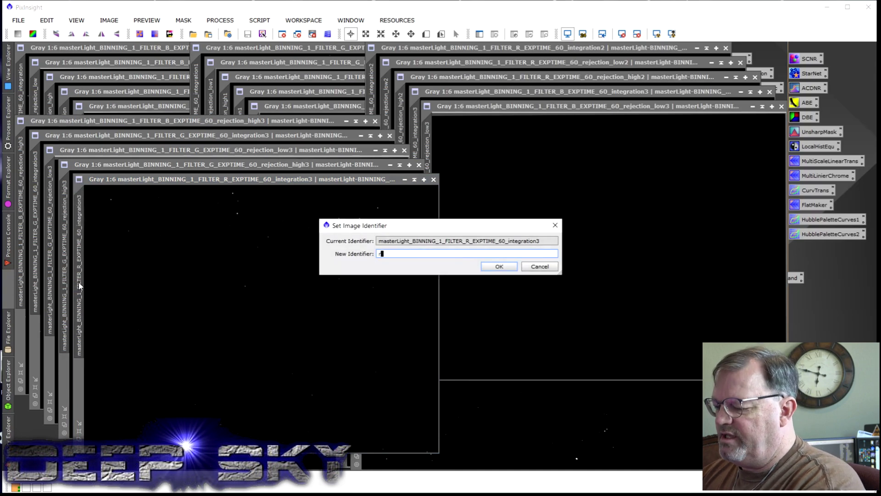
click(500, 266)
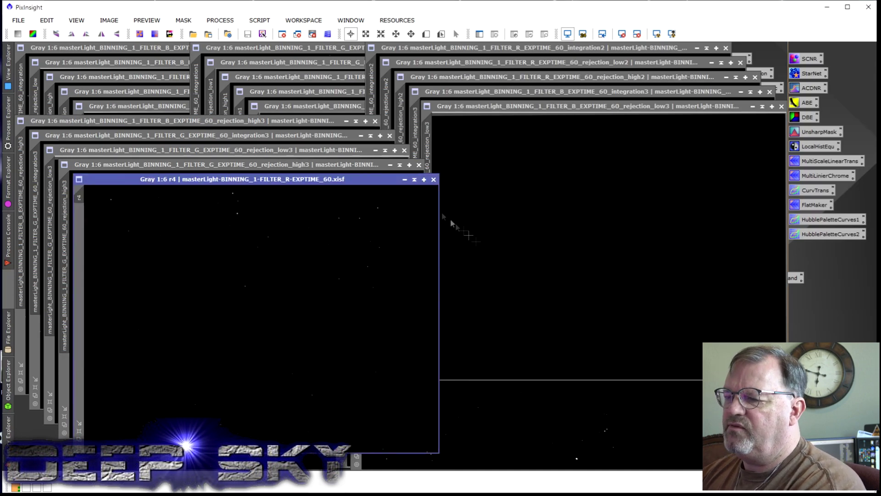
click(414, 179)
Close the fourth quadrant's two front green rejection maps, rename the green integration image as g4 and collapse it
click(419, 165)
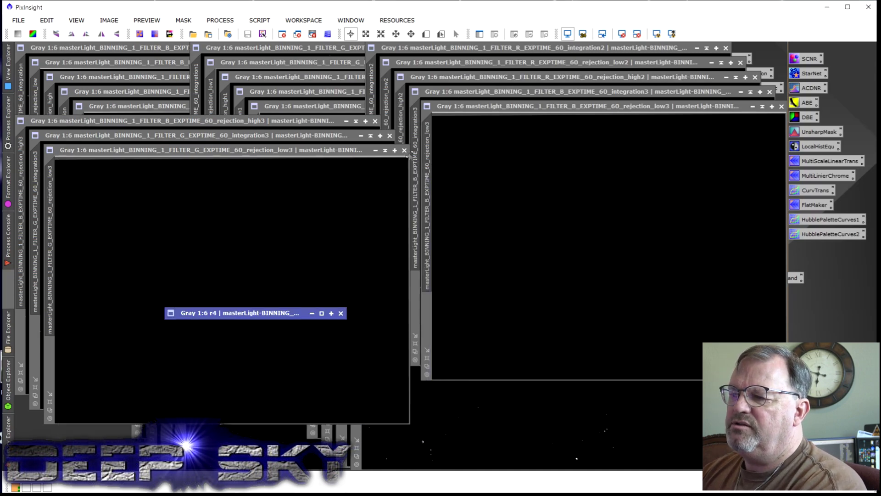
click(404, 151)
double_click(36, 235)
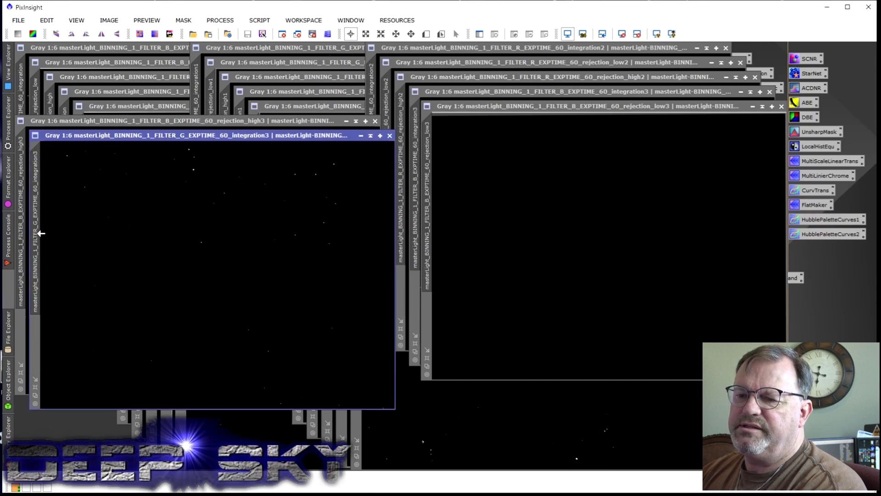
text(g4)
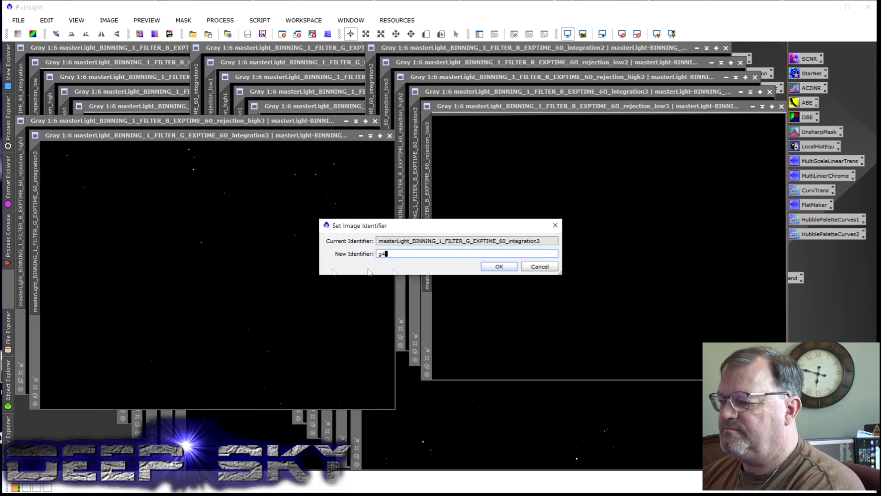
click(499, 267)
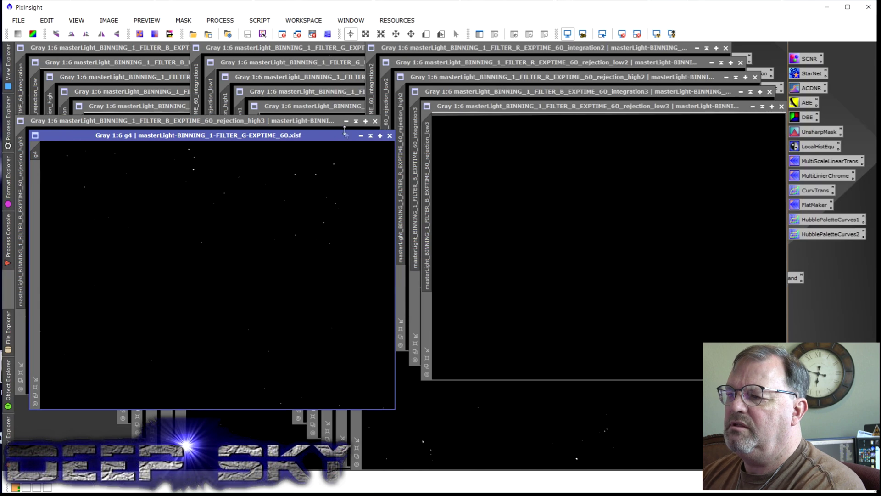
click(370, 136)
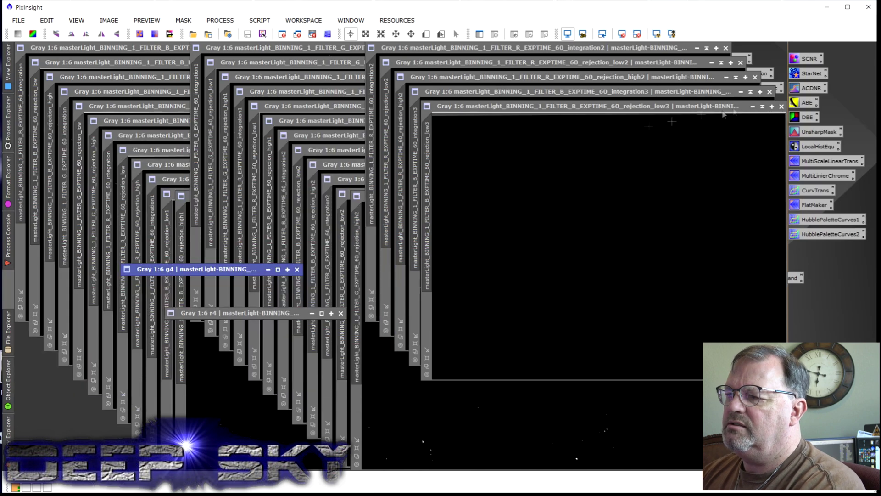
Close the fourth quadrant's blue low-rejection map and rename the blue integration image as b4
click(782, 106)
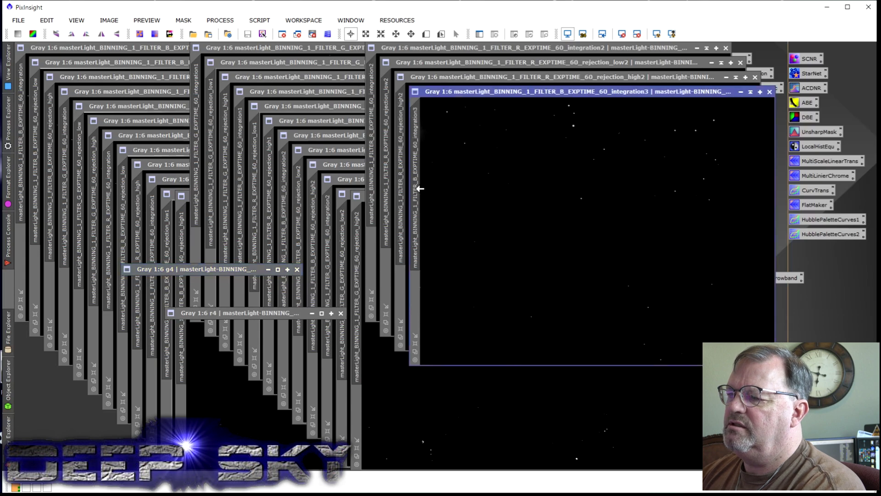
double_click(417, 192)
text(b4)
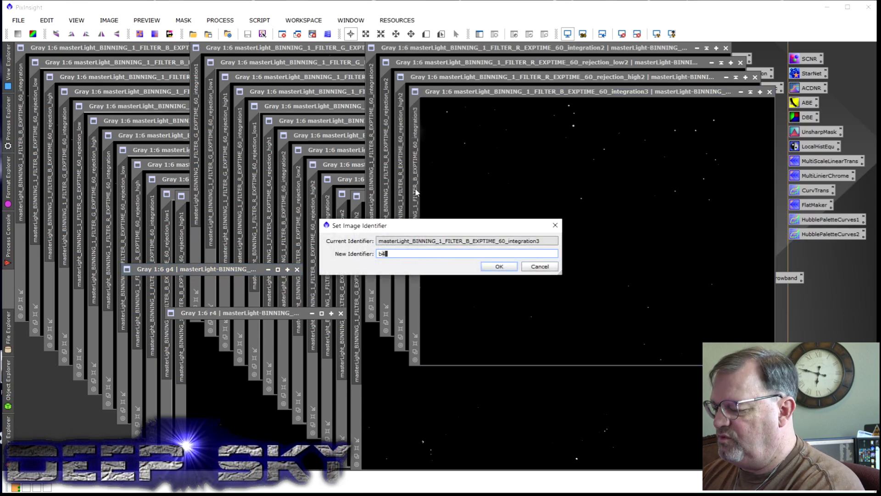
click(505, 267)
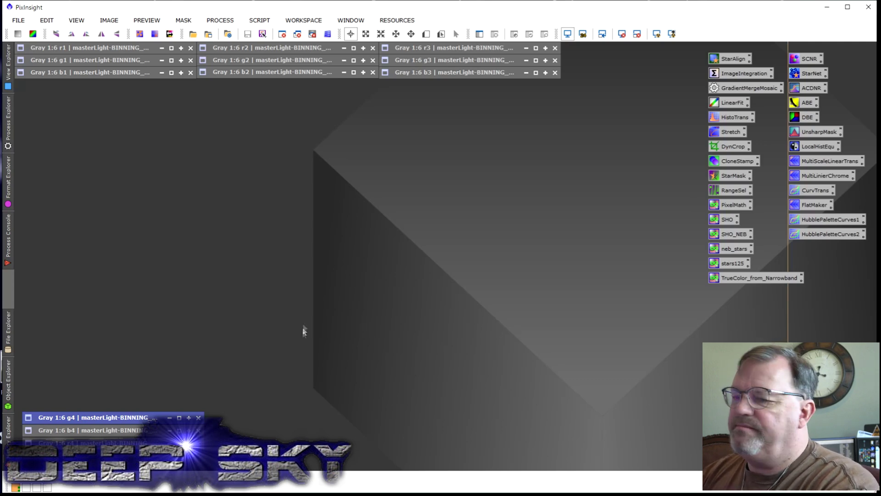
Restore the collapsed r1, g1 and b1 images of the first quadrant
click(172, 48)
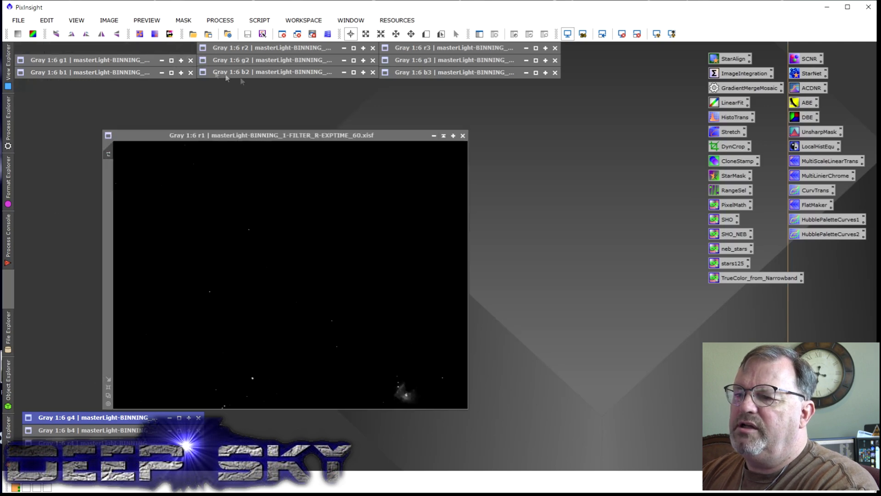
click(172, 60)
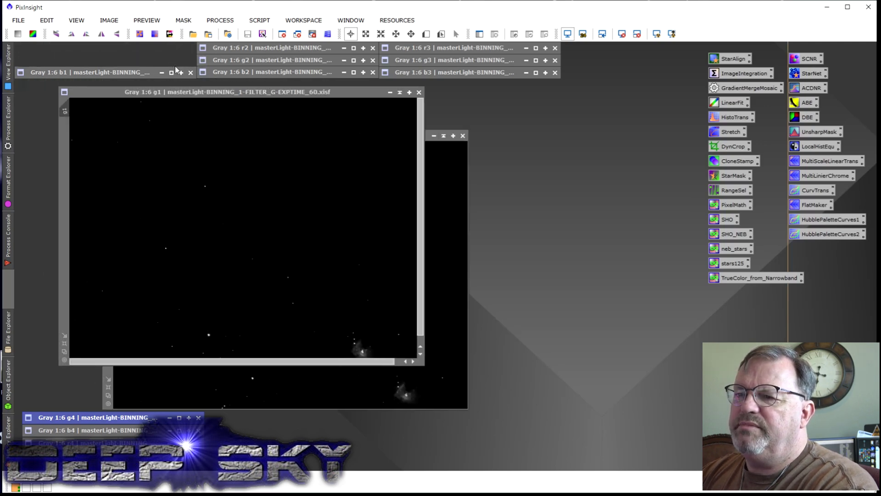
click(171, 73)
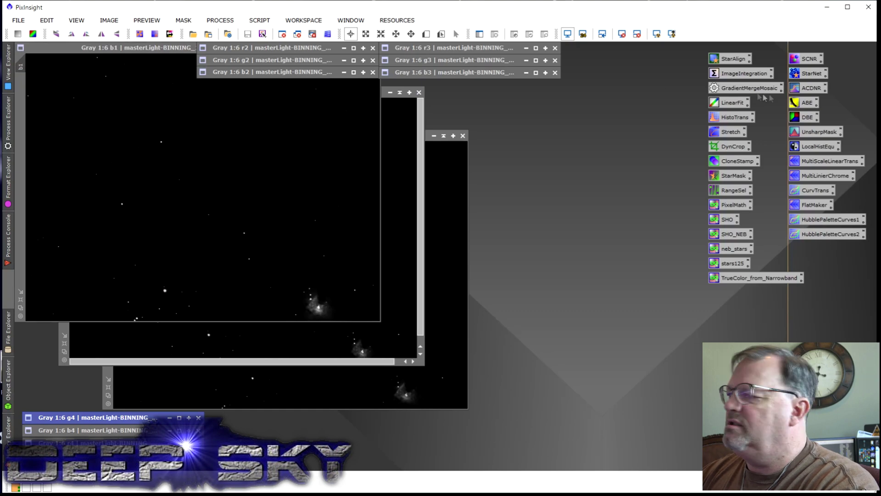
Launch the saved HistogramTransformation and ScreenTransferFunction processes
right_click(743, 120)
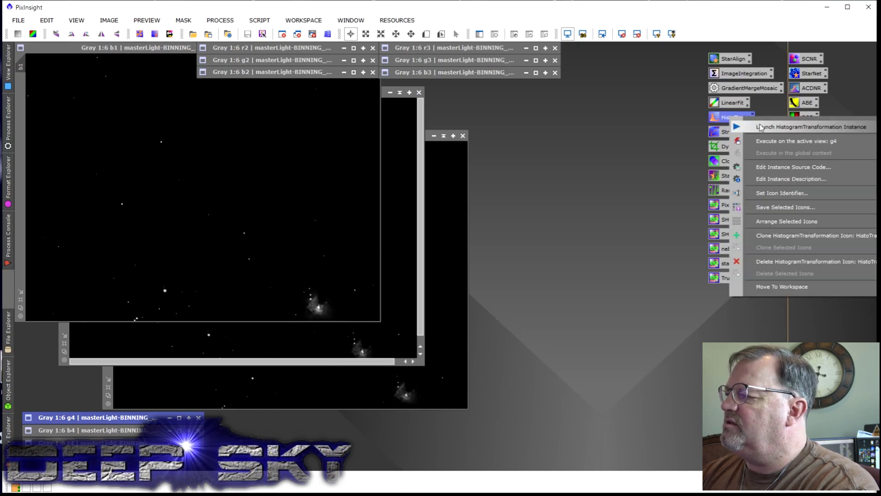
click(765, 123)
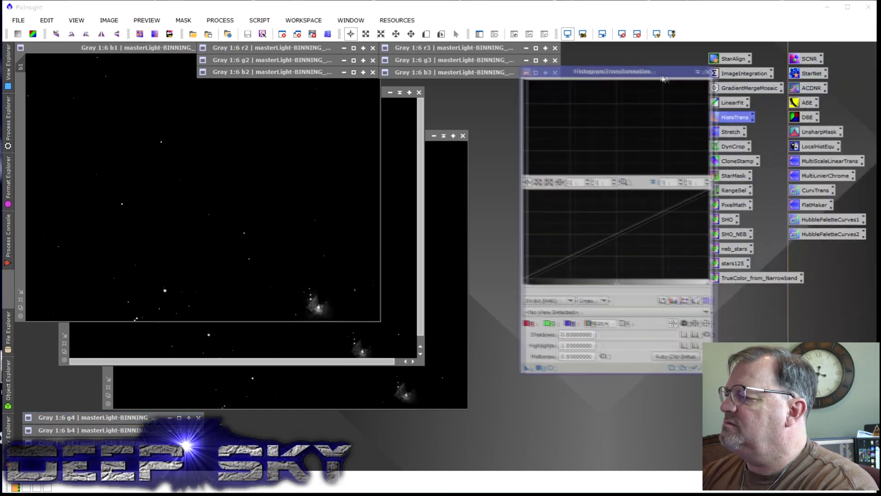
right_click(727, 139)
click(748, 143)
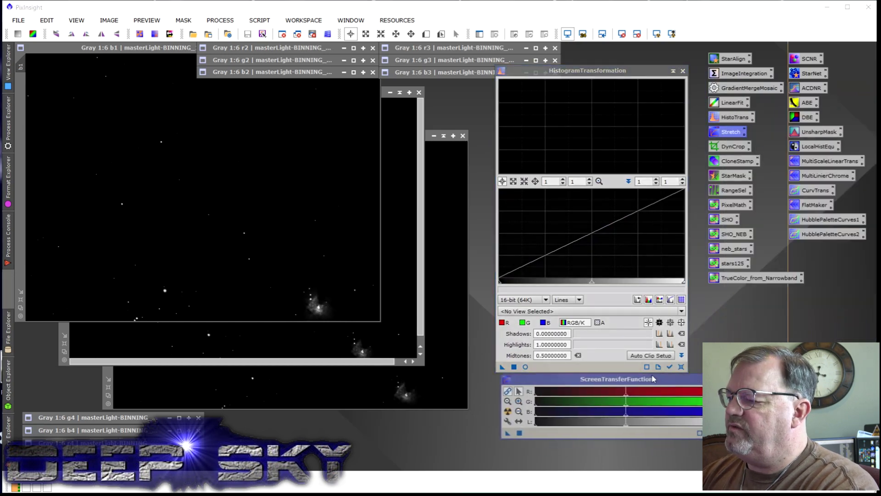
Auto-stretch b1, make that stretch permanent through HistogramTransformation and reset its screen stretch
click(322, 285)
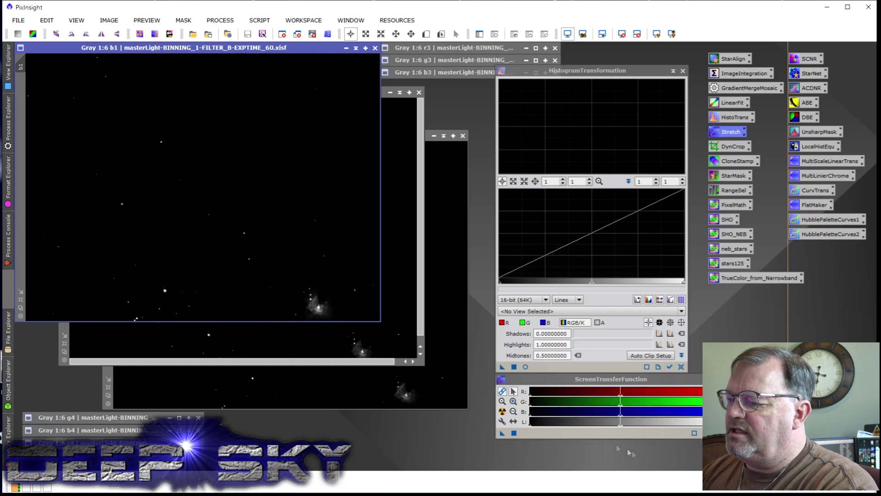
click(502, 411)
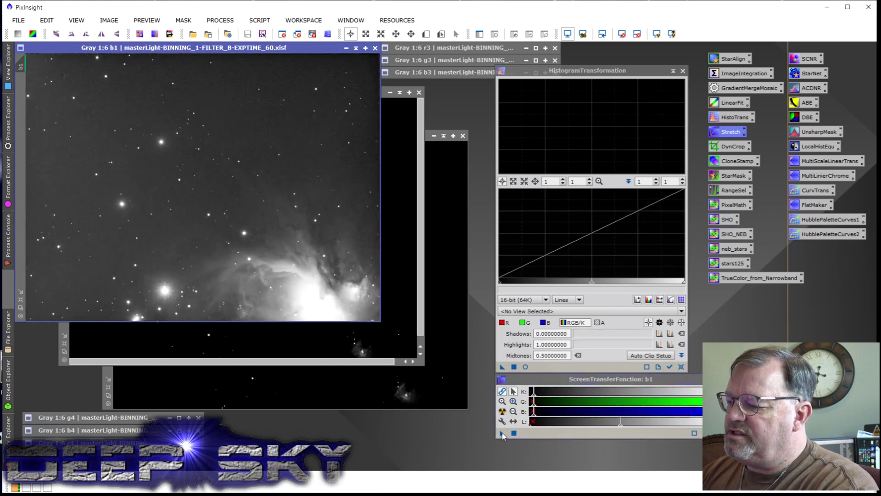
drag(502, 434, 586, 365)
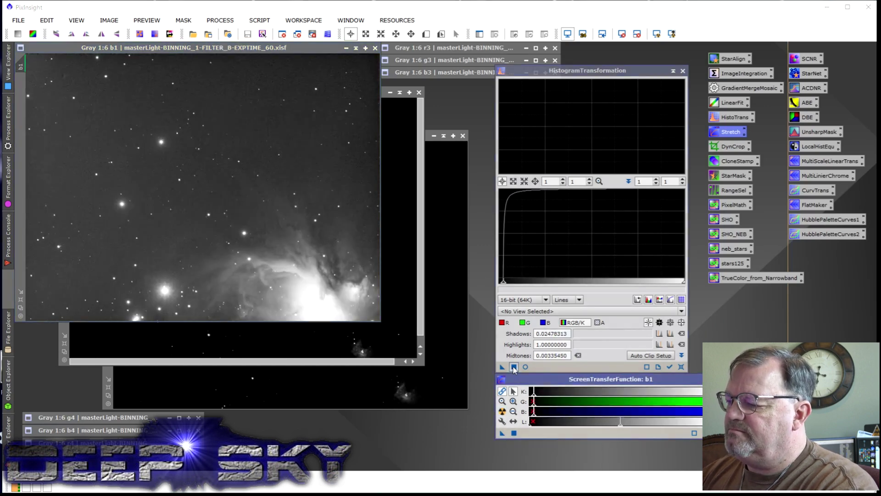
click(514, 367)
key(ctrl+F12)
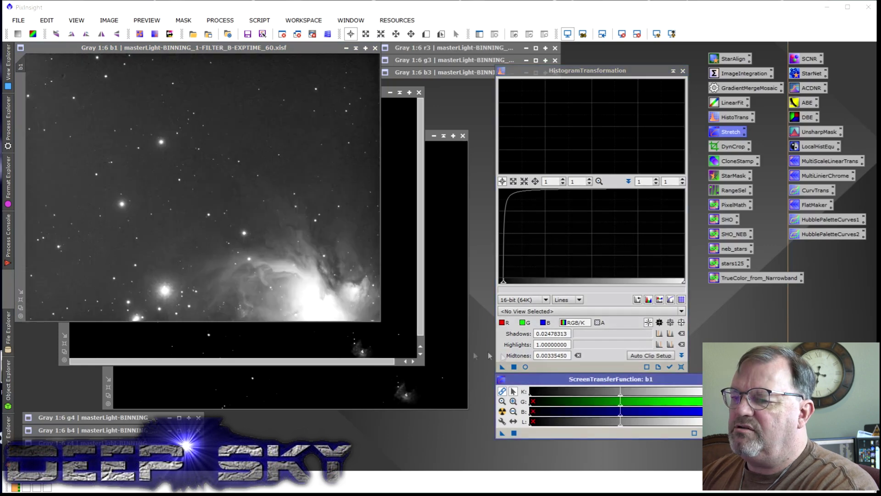
Auto-stretch g1, make that stretch permanent through HistogramTransformation and reset its screen stretch
click(361, 342)
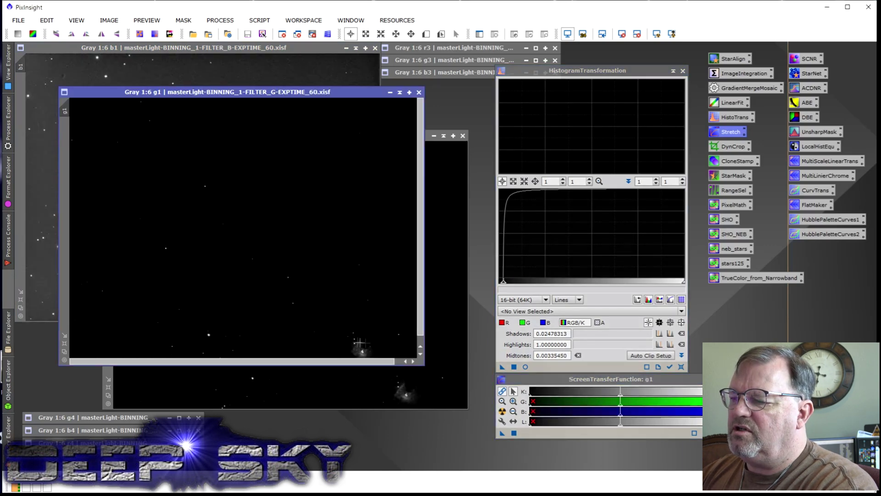
click(502, 412)
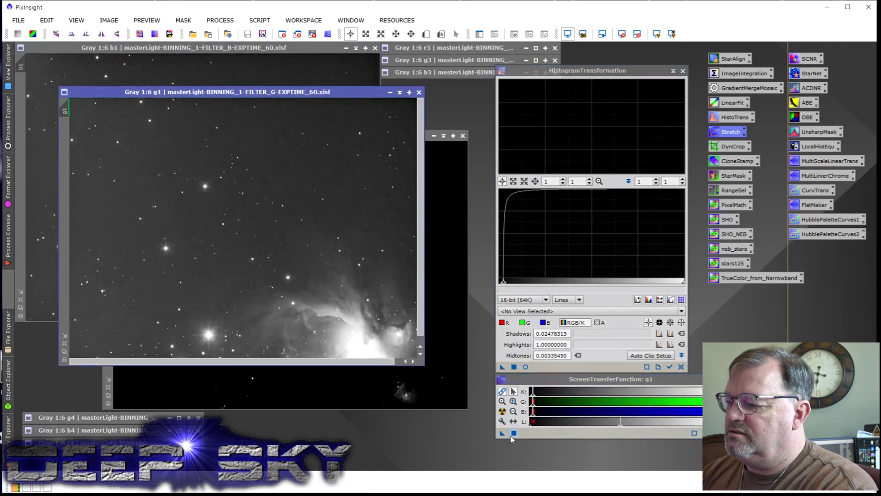
drag(502, 433, 578, 364)
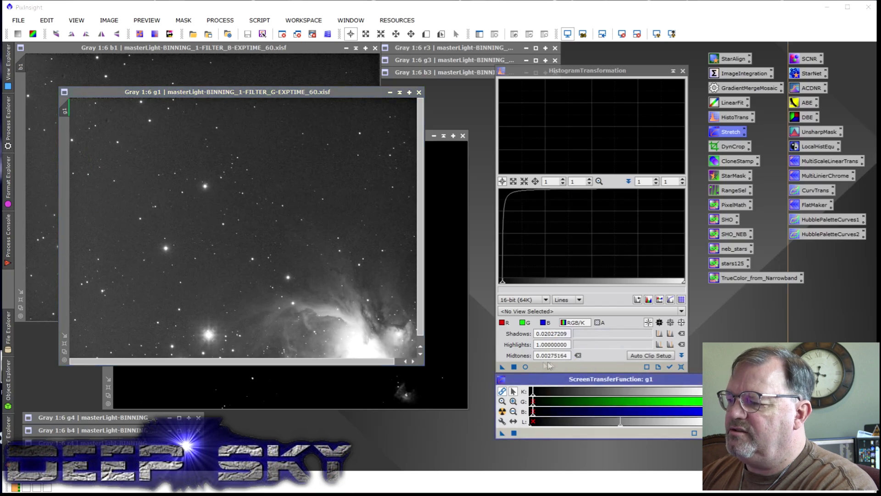
click(514, 366)
click(728, 433)
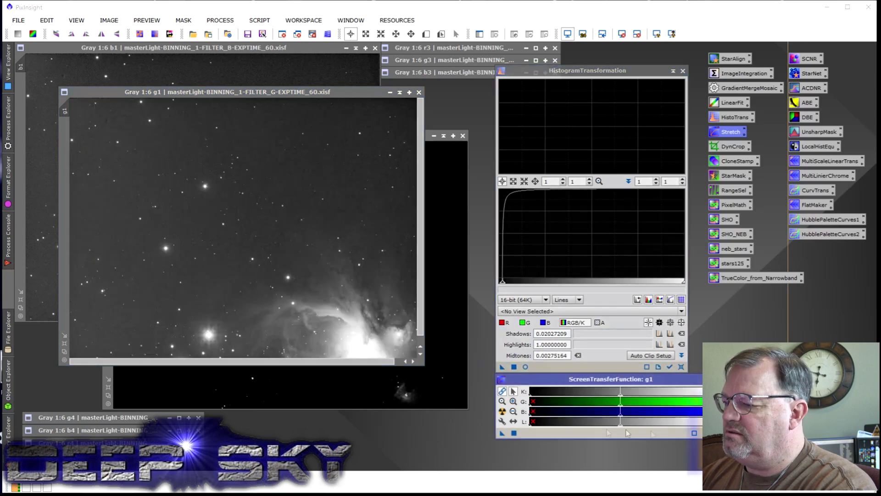
Auto-stretch r1, make that stretch permanent through HistogramTransformation and reset its screen stretch
click(445, 399)
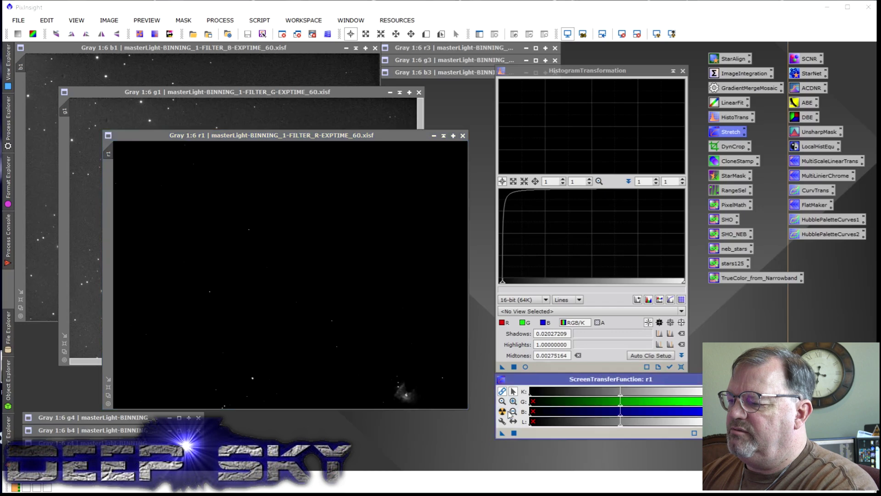
click(503, 412)
drag(502, 435, 594, 367)
click(514, 366)
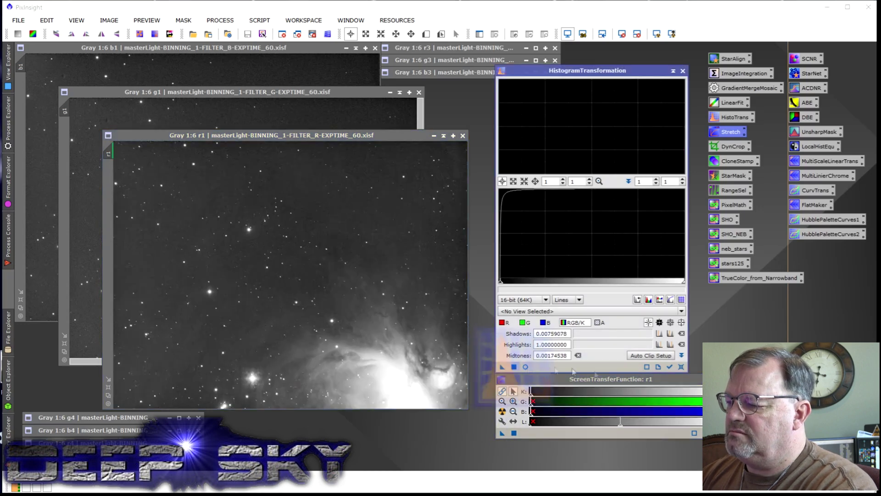
key(ctrl+F12)
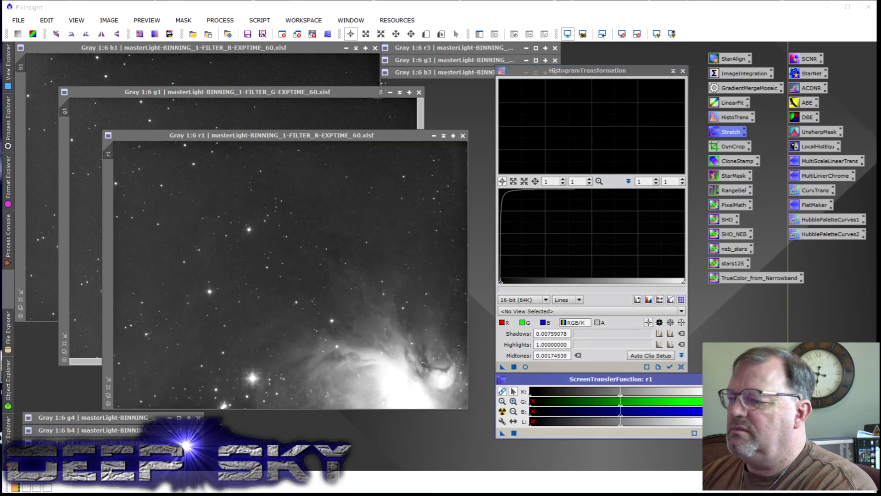
Collapse the stretched r1, g1 and b1 images and restore r2
click(434, 135)
click(391, 92)
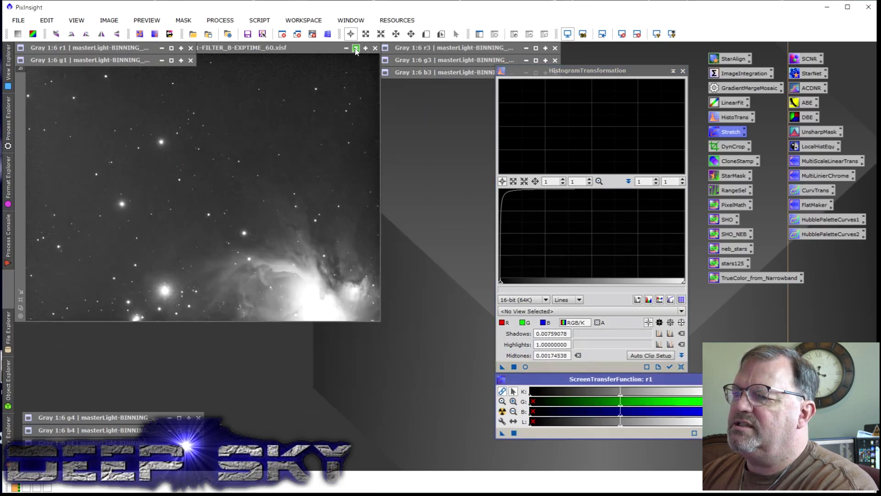
click(356, 48)
click(354, 48)
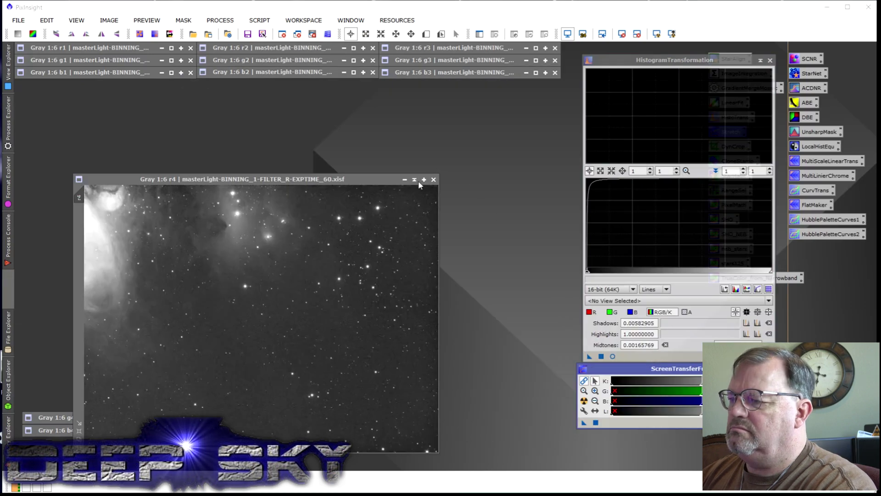
Collapse the stretched r4 image and close the ScreenTransferFunction and HistogramTransformation windows
click(415, 179)
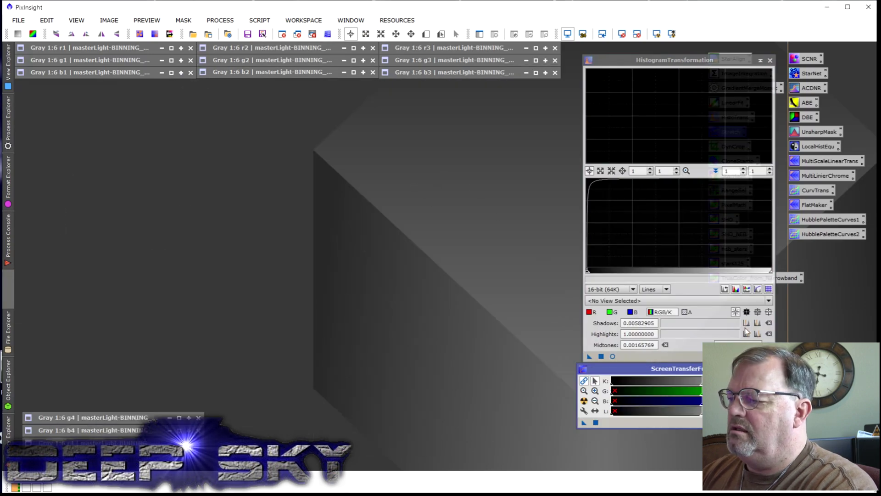
click(770, 368)
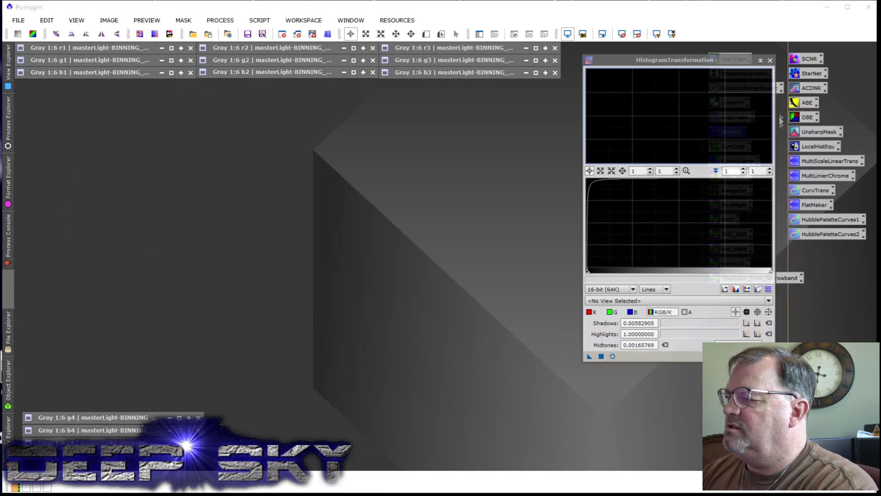
click(772, 61)
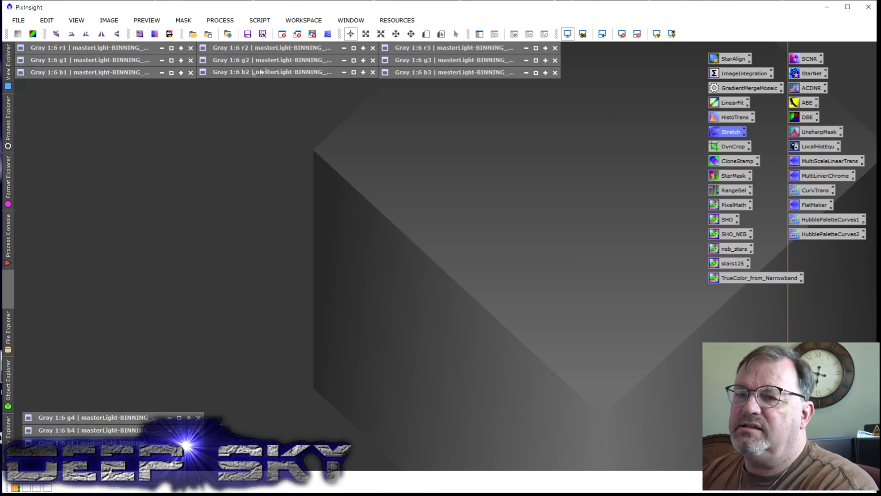
Restore the collapsed r1 and r2 images and place them side by side
click(172, 47)
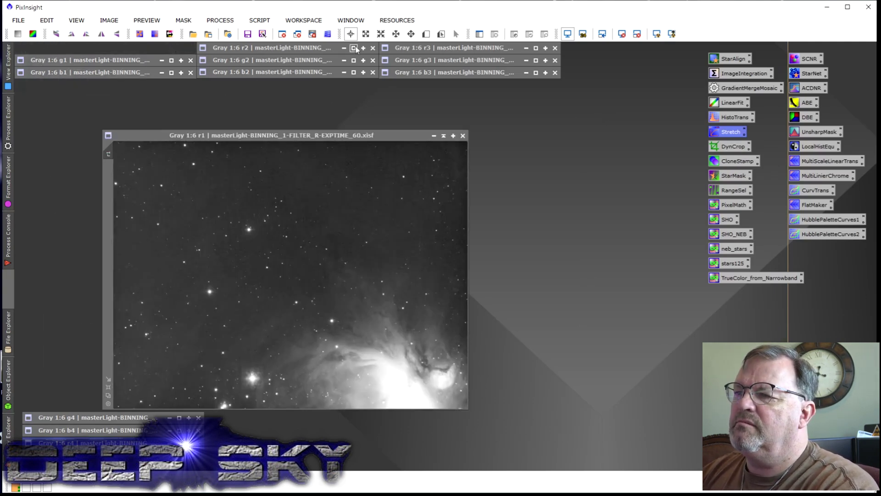
click(354, 47)
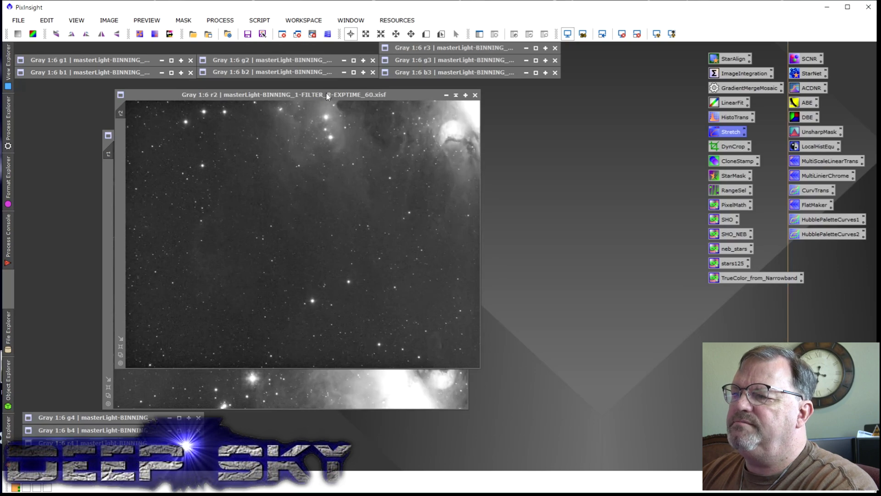
drag(368, 95, 271, 118)
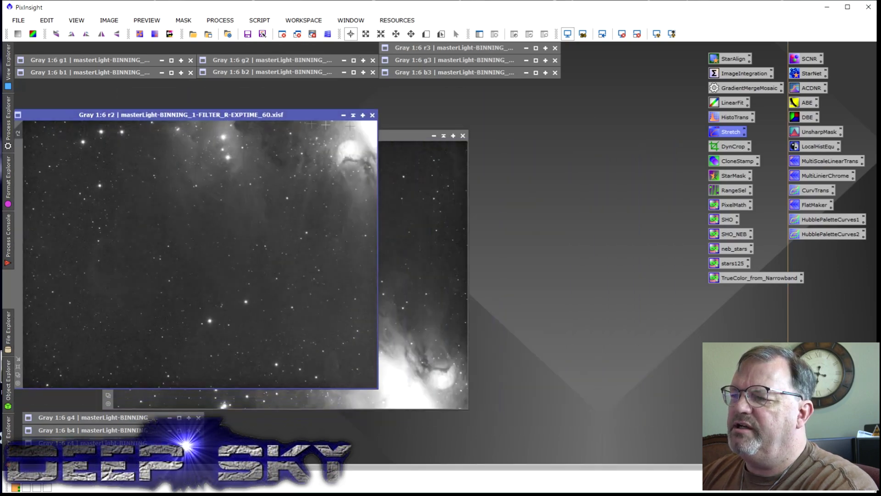
drag(425, 139, 612, 110)
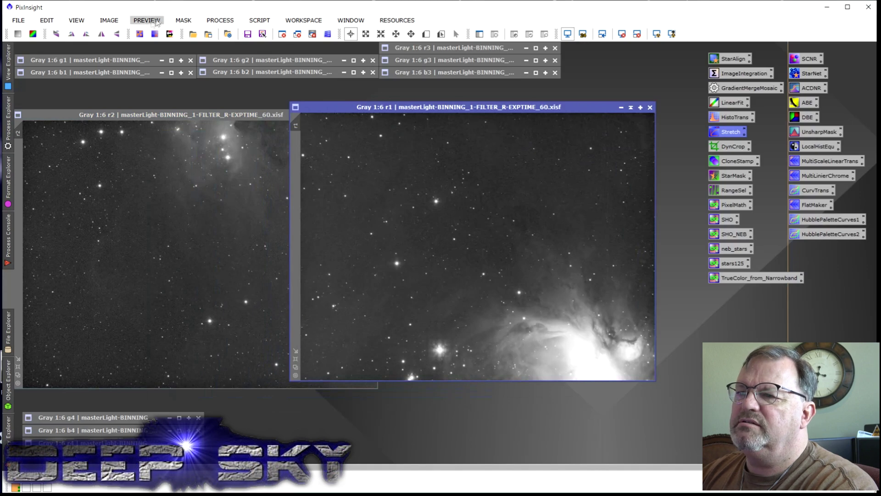
Rotate r1 by 180° and align its window beside r2
click(109, 21)
mouse_move(208, 134)
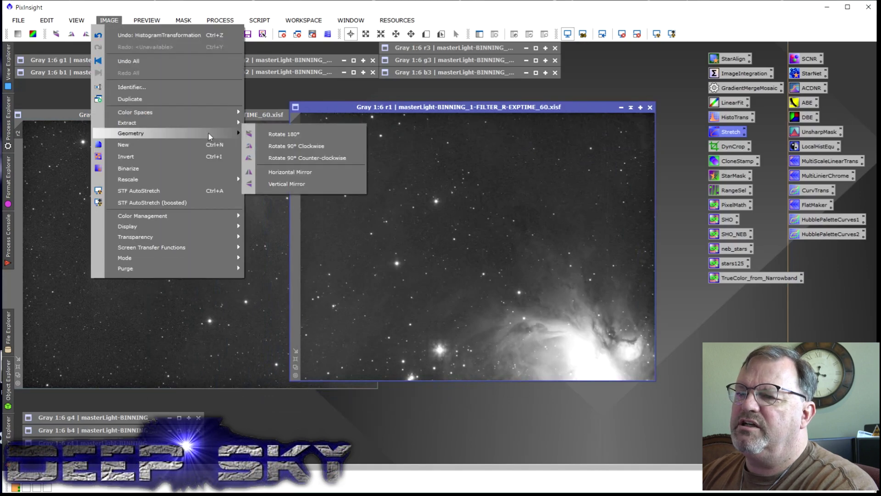
click(313, 136)
drag(433, 104, 461, 110)
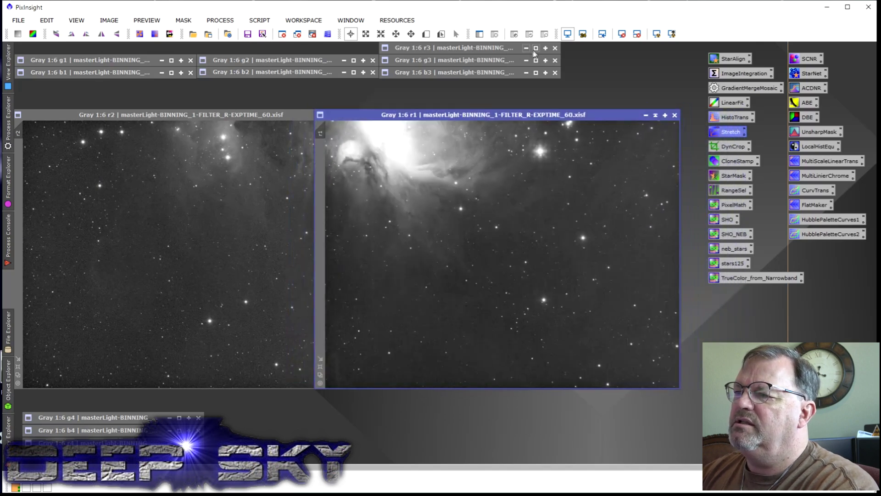
Restore the r3 image and position r1 directly beneath it so the nebula core lines up
click(535, 48)
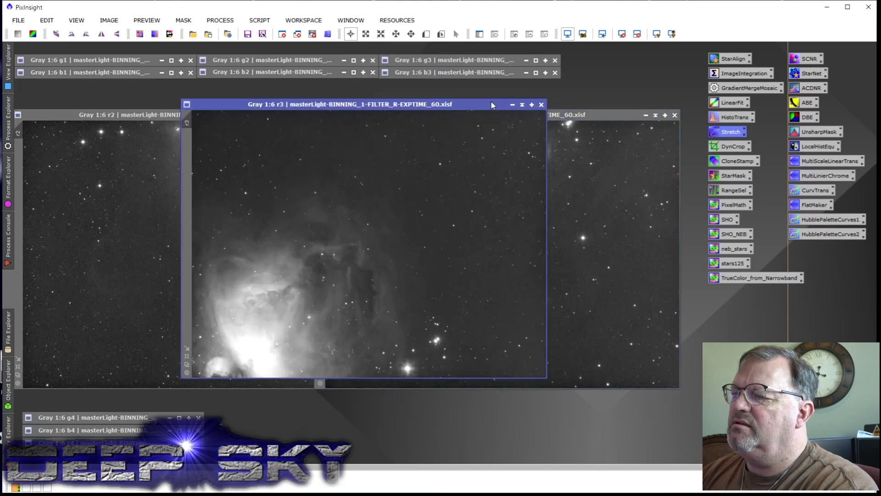
drag(491, 103, 660, 83)
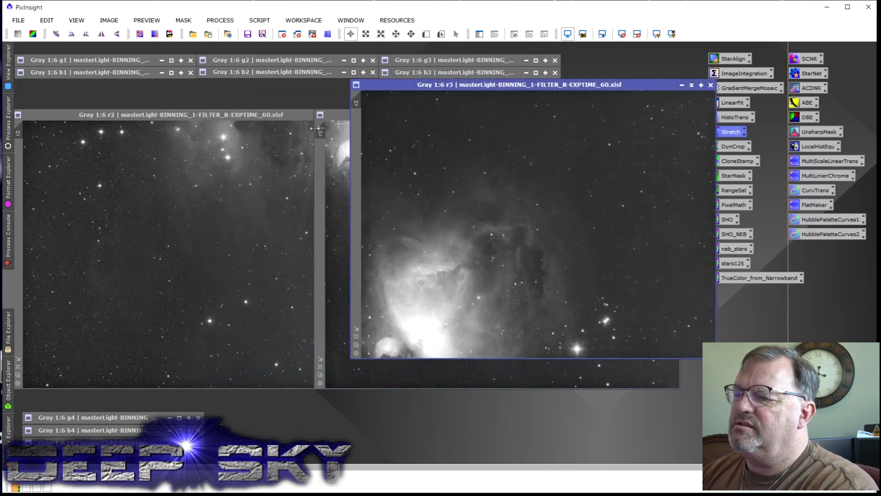
drag(360, 120, 383, 310)
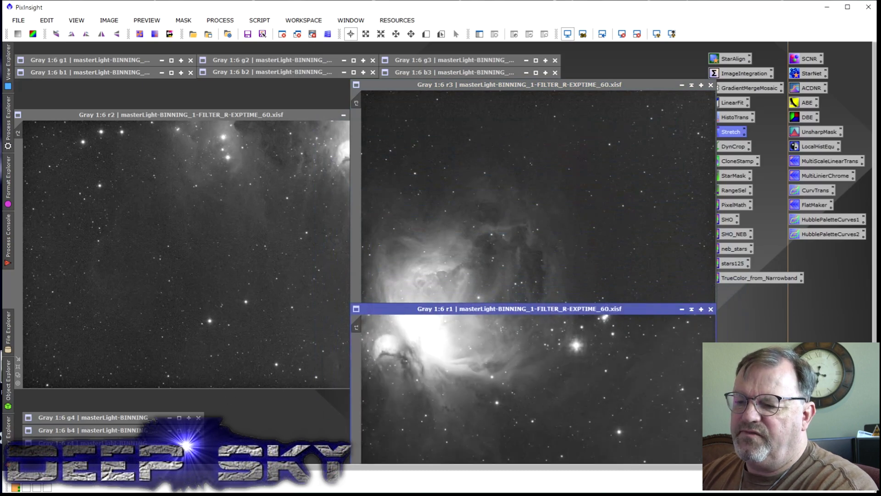
Restore the r4 image, rotate it by 180° and move it clear of r2
double_click(60, 442)
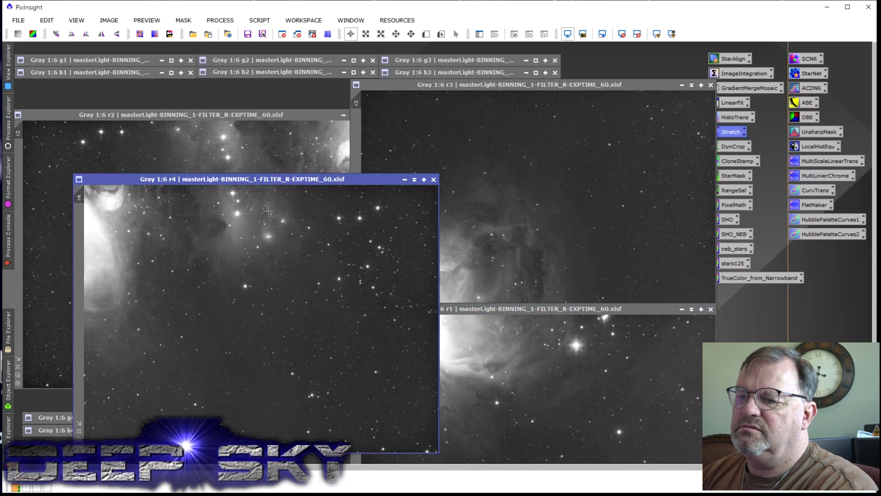
click(107, 21)
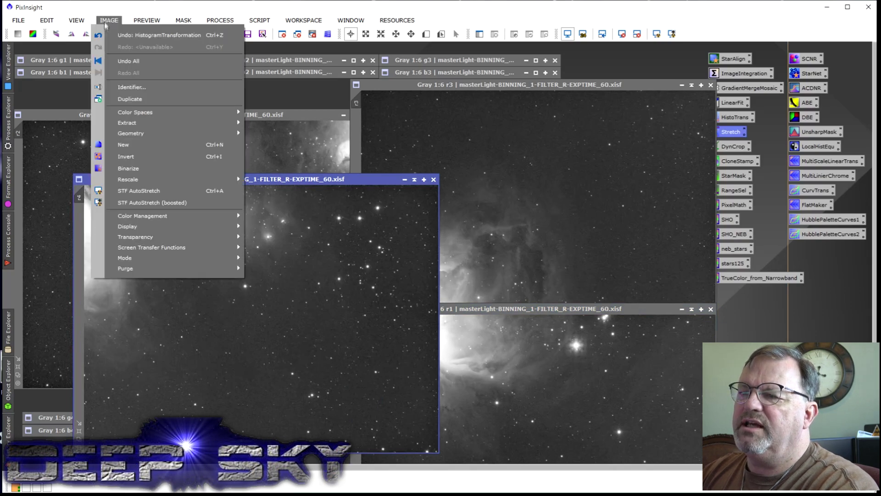
mouse_move(225, 134)
click(280, 133)
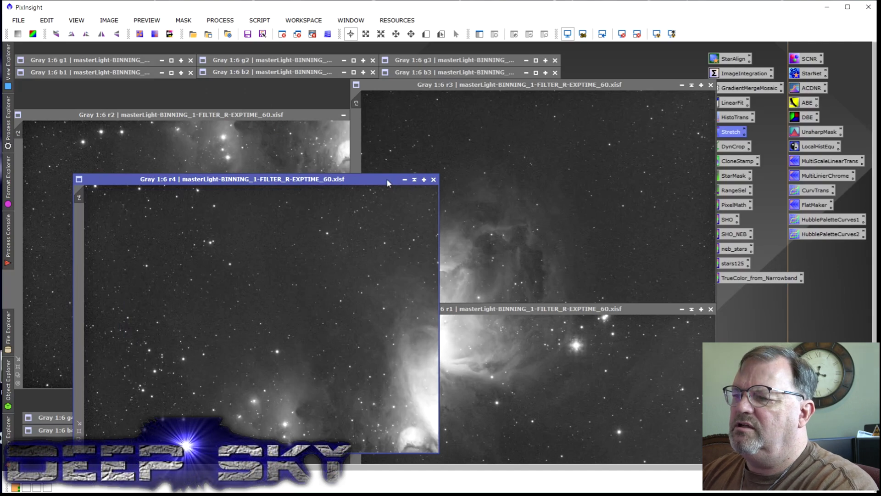
drag(387, 183, 642, 140)
Arrange the red quadrants as a 2 x 2 layout, with r4 and r3 above r2 and r1
click(269, 116)
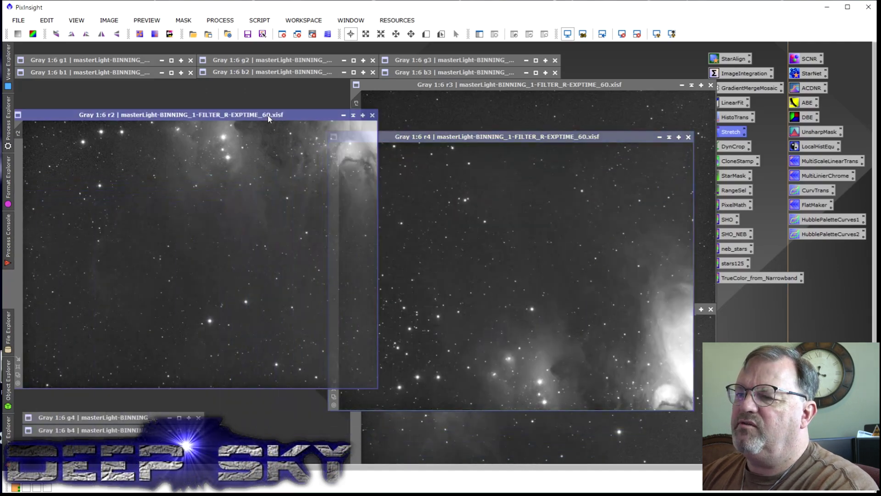
drag(269, 116, 280, 349)
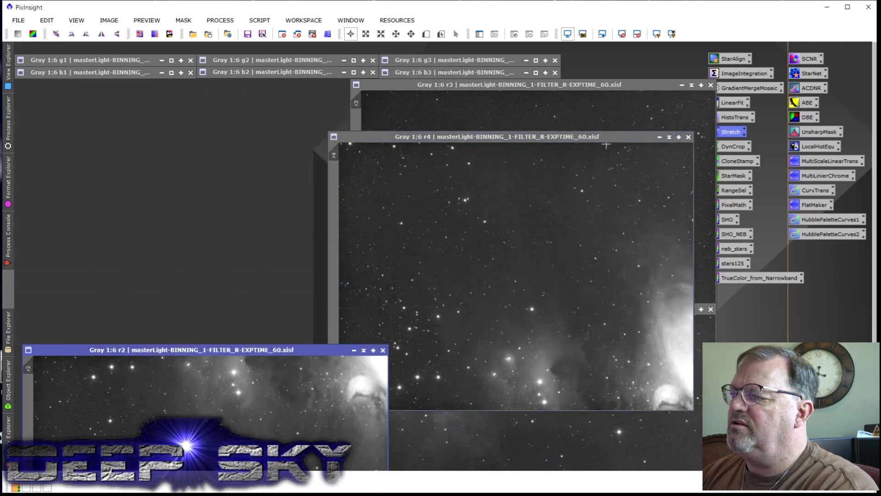
drag(608, 137, 309, 128)
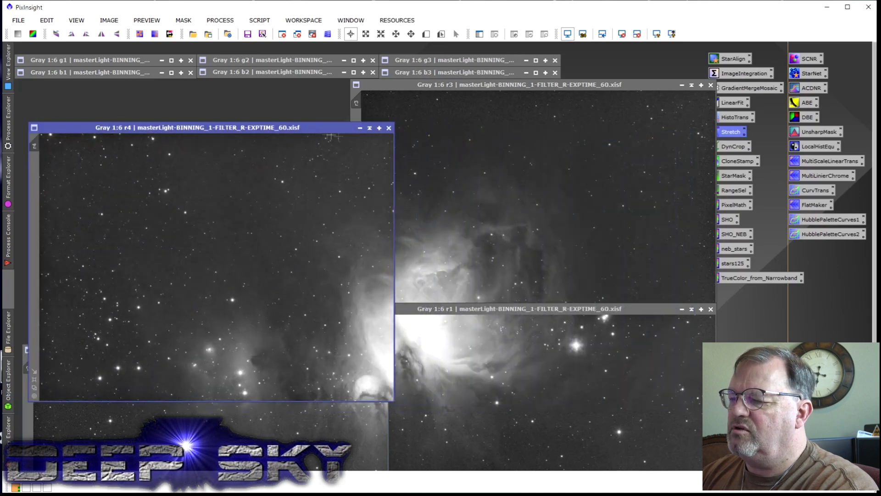
drag(564, 88, 544, 124)
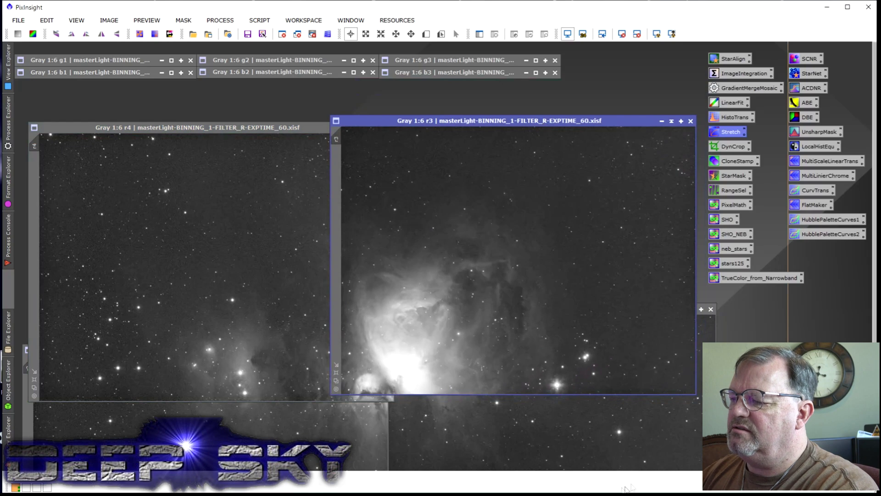
click(584, 465)
drag(596, 309, 611, 351)
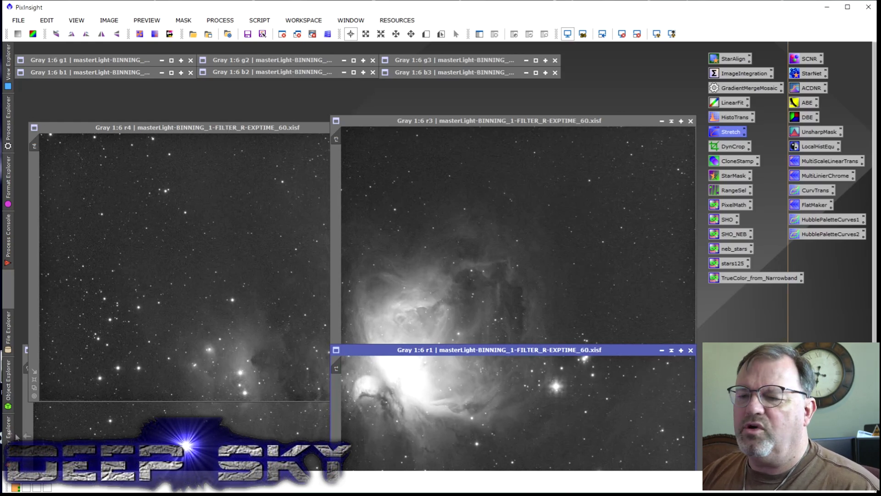
click(242, 223)
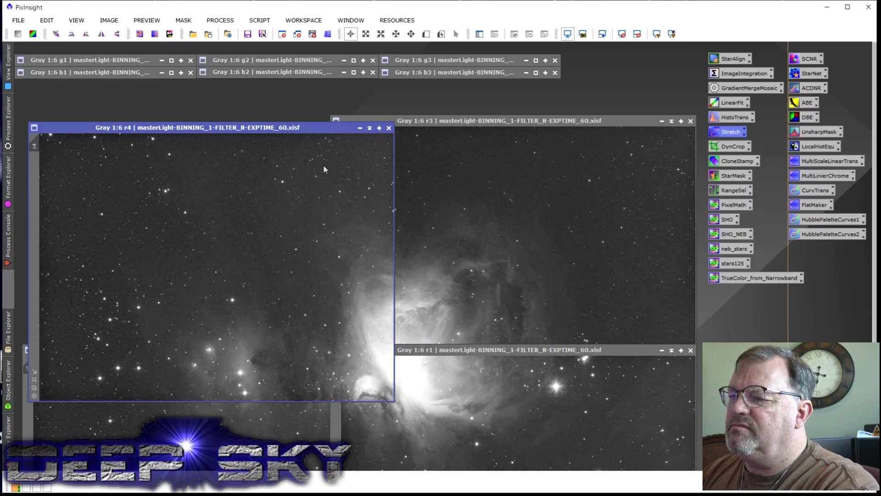
Launch StarAlignment with Register/Union - Mosaic as working mode and r4 as reference image, keeping its window clear of the images
right_click(737, 57)
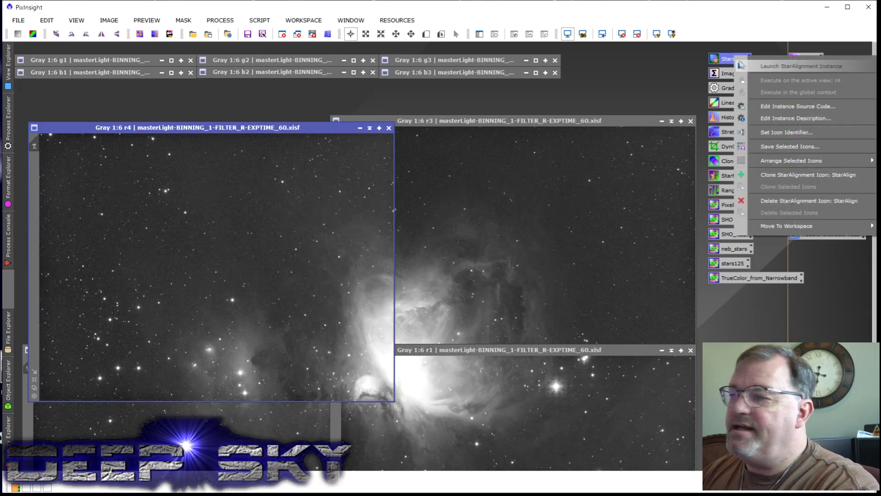
click(758, 66)
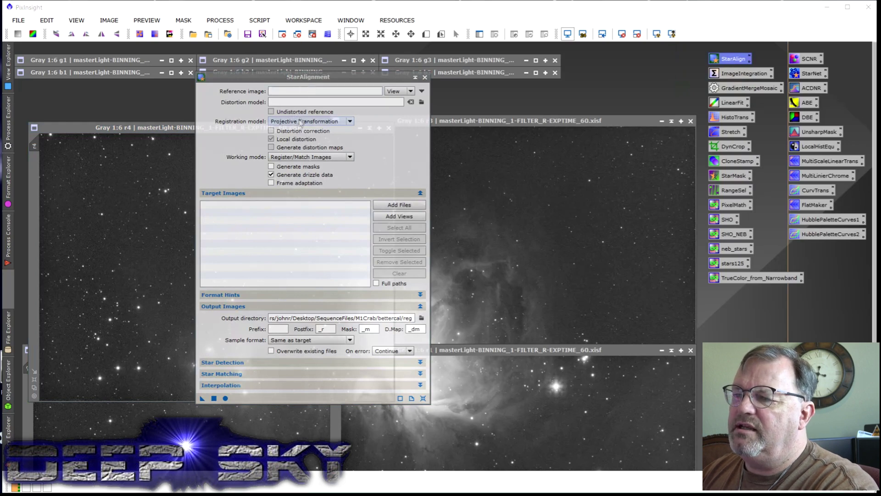
click(350, 158)
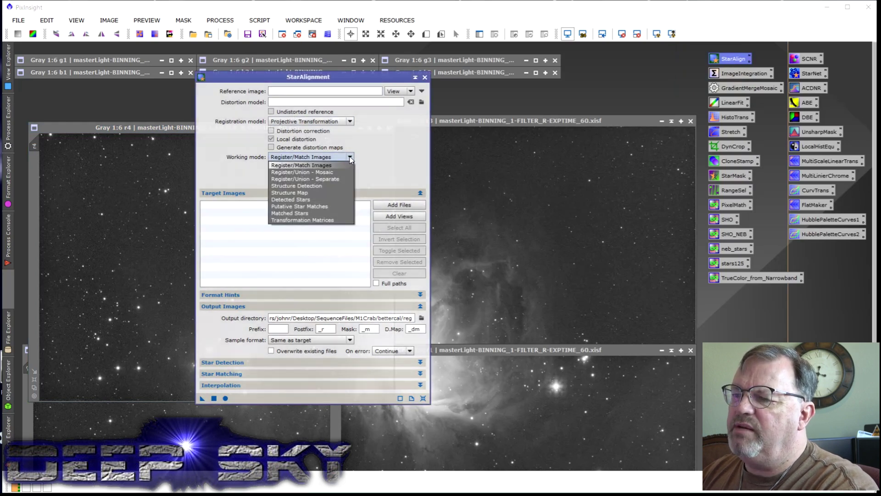
click(335, 173)
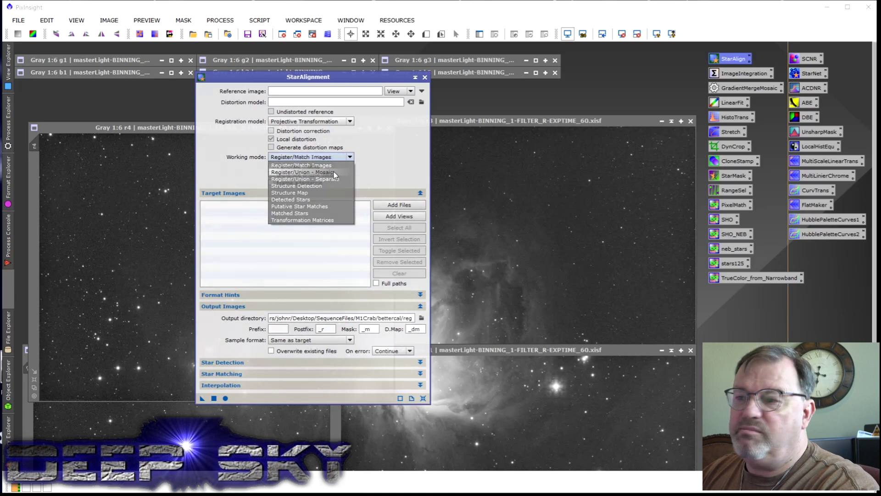
click(307, 91)
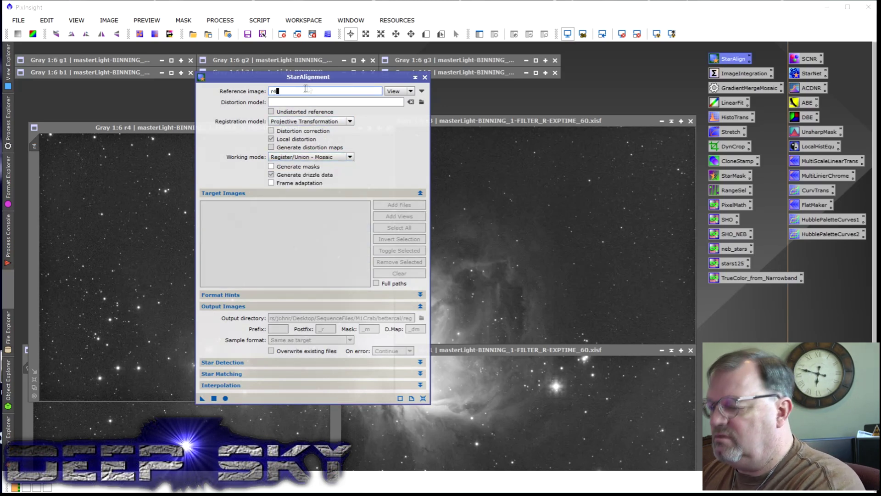
drag(321, 76, 722, 82)
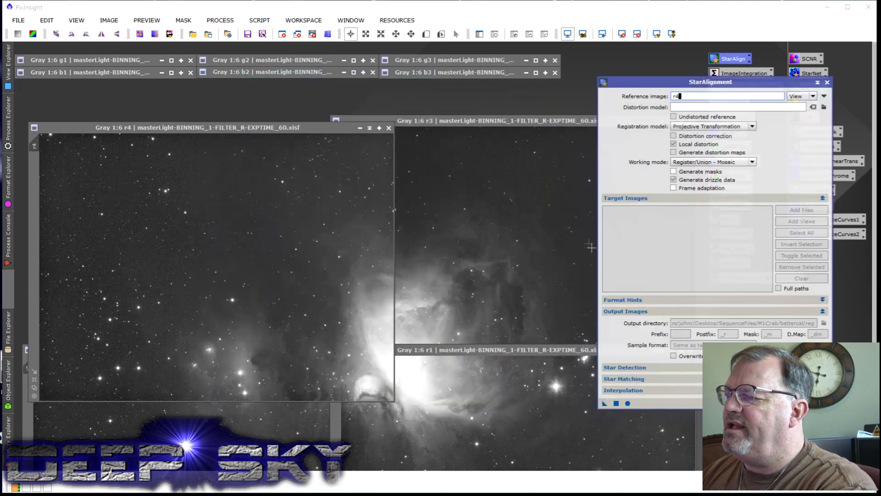
Apply StarAlignment to r3 and rename the resulting upper mosaic a
drag(605, 405, 527, 258)
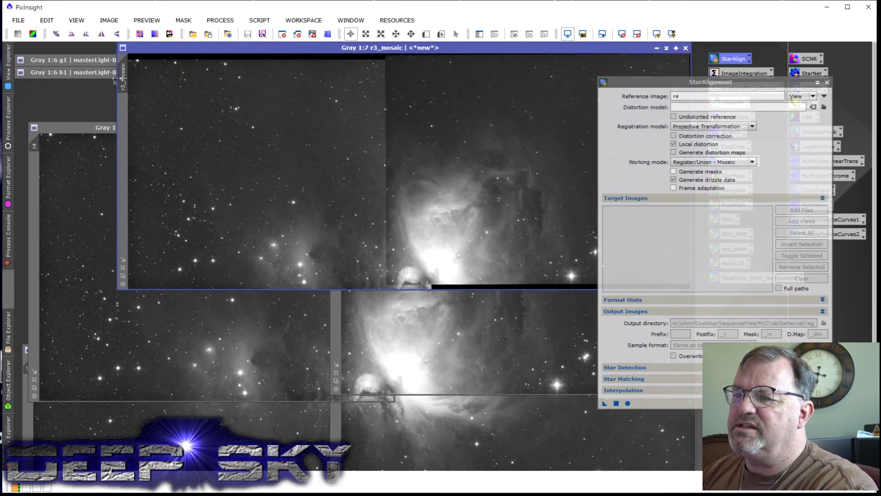
double_click(123, 80)
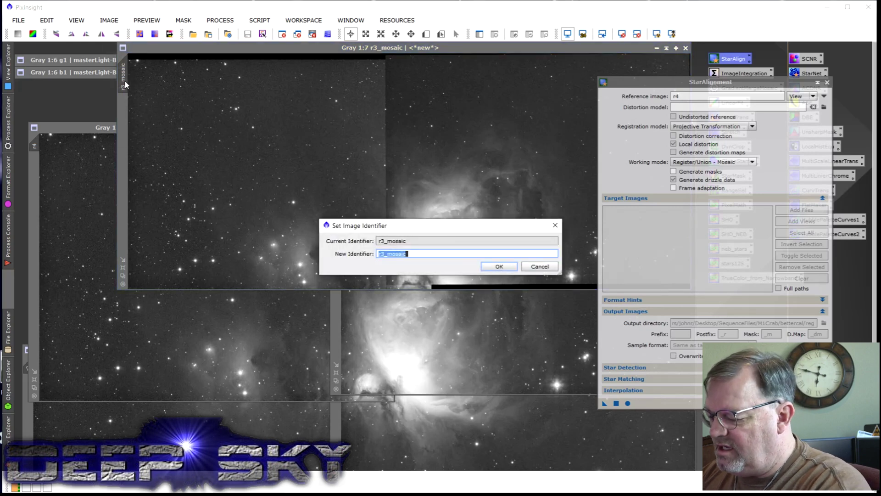
text(a)
key(Return)
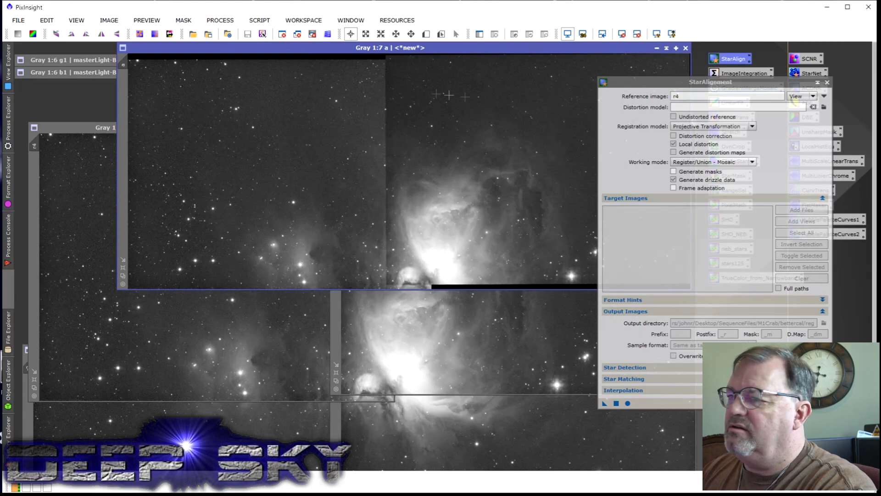
Collapse the source images r3 and r4
click(437, 362)
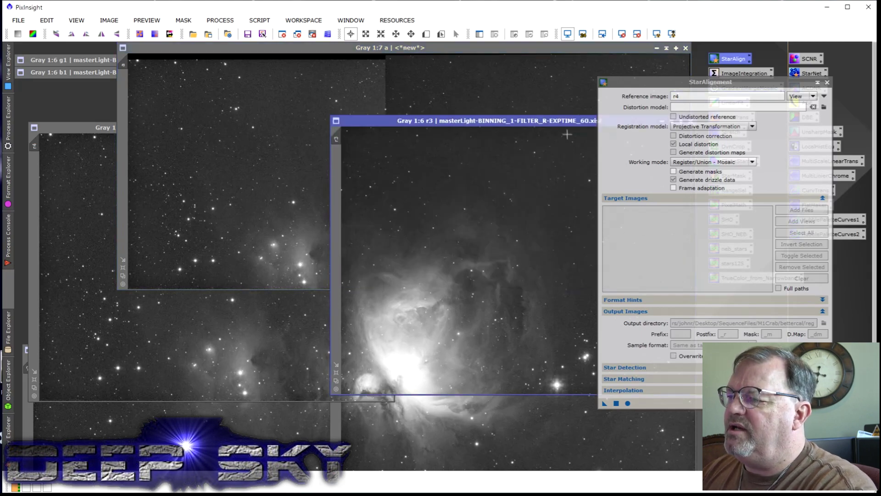
drag(571, 121, 397, 118)
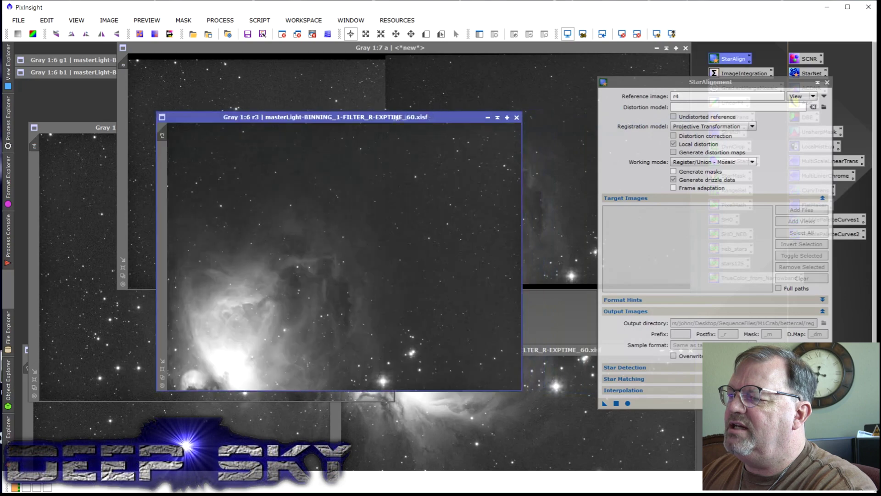
click(497, 118)
click(280, 357)
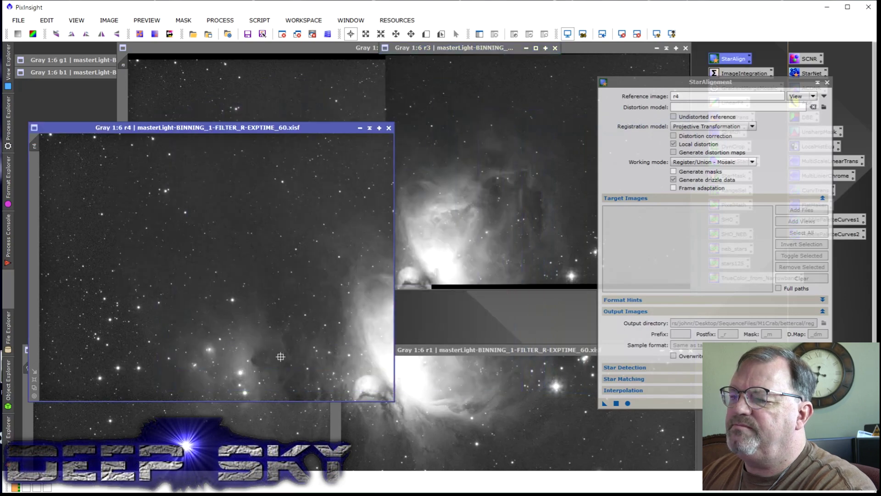
click(370, 129)
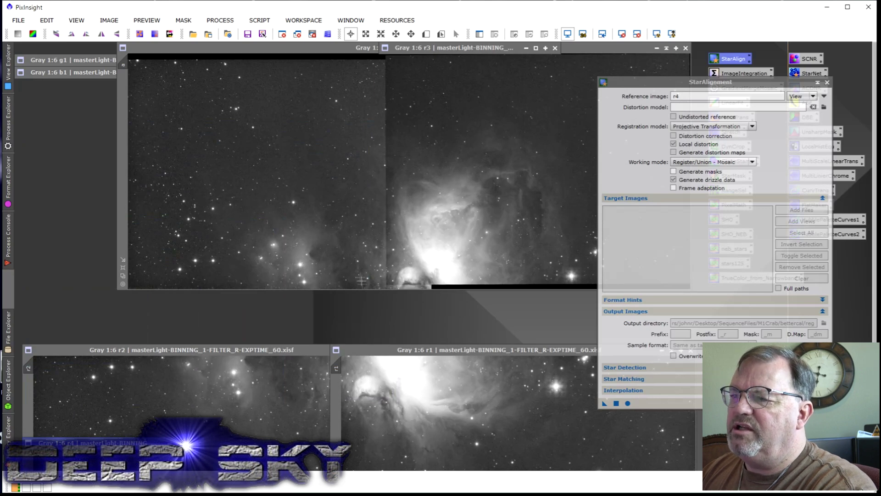
Align r1 with r2 as the StarAlignment reference, place the resulting mosaic under a and rename it b
double_click(706, 97)
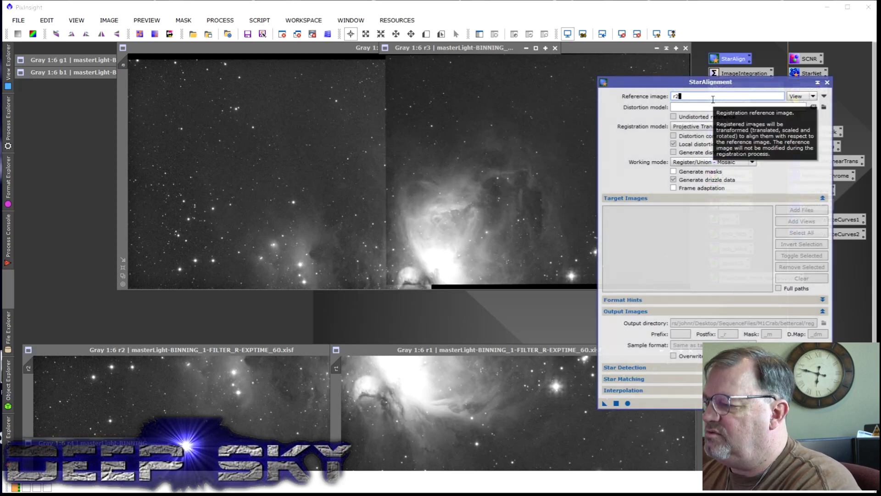
drag(604, 404, 528, 407)
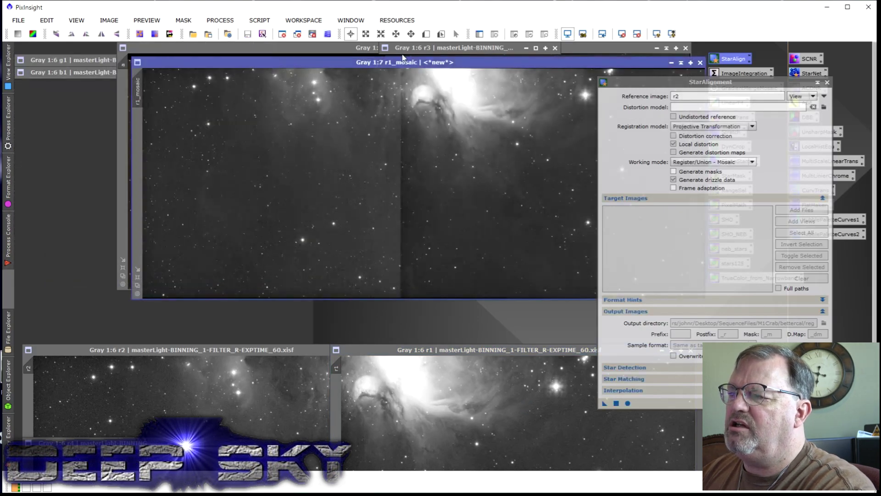
drag(403, 62, 351, 239)
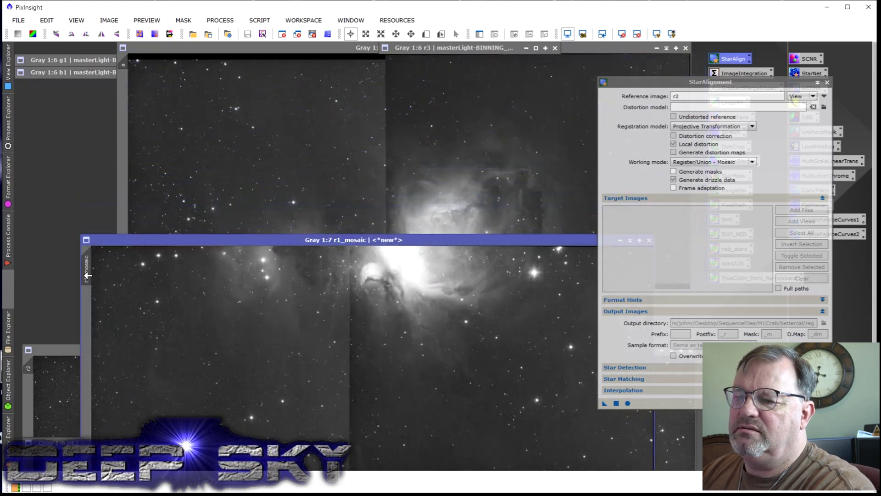
double_click(90, 274)
text(b)
key(Return)
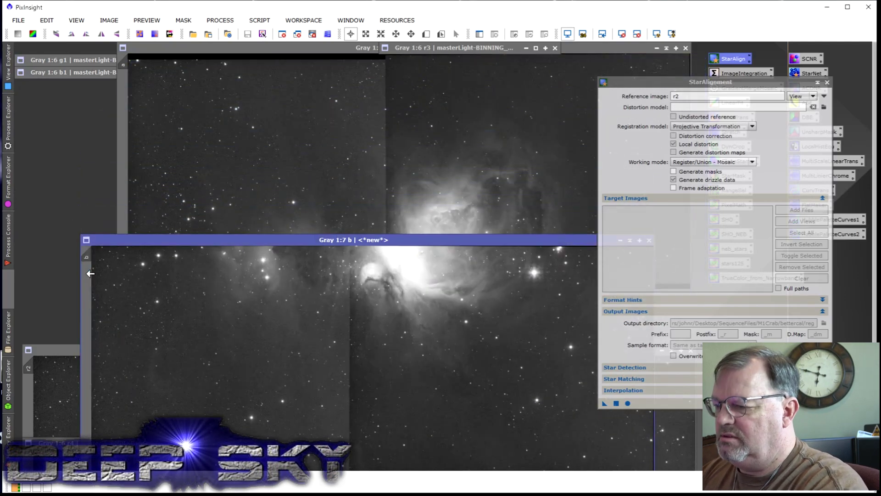
Collapse the source images r2 and r1, and reposition mosaic b beneath the upper mosaic a
drag(387, 241, 431, 191)
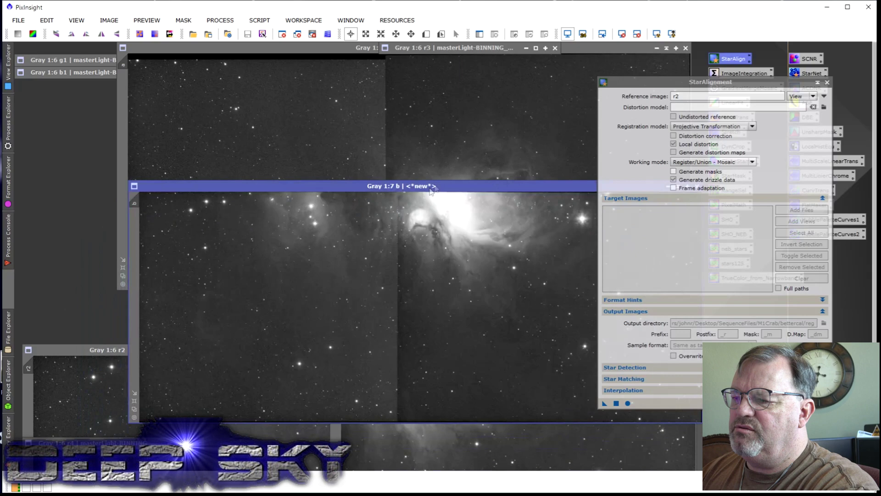
click(55, 419)
click(364, 350)
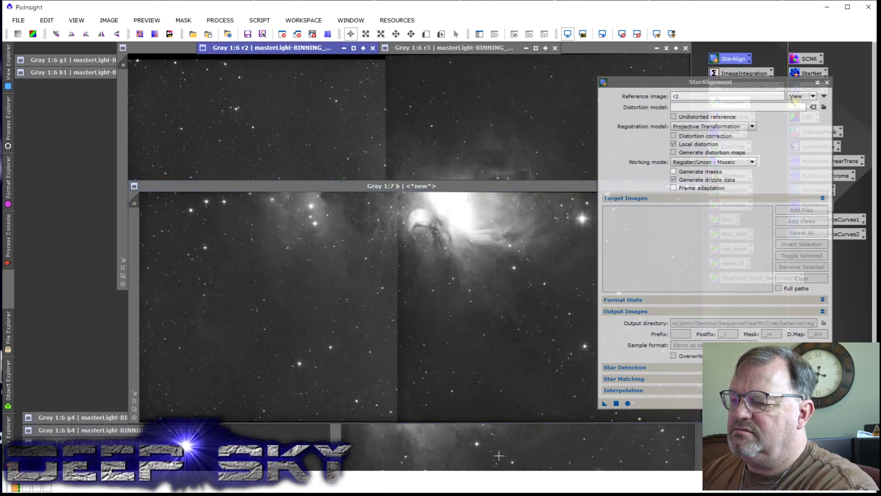
click(499, 456)
drag(547, 351, 363, 295)
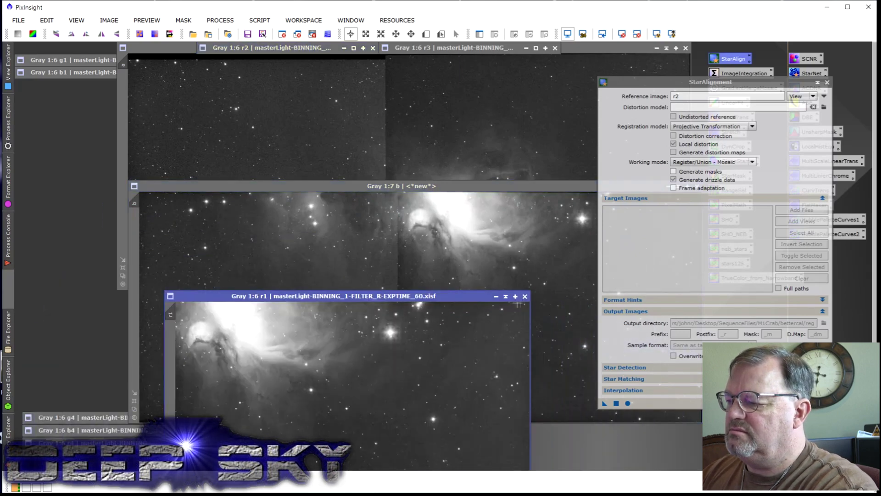
click(506, 297)
drag(461, 187, 444, 243)
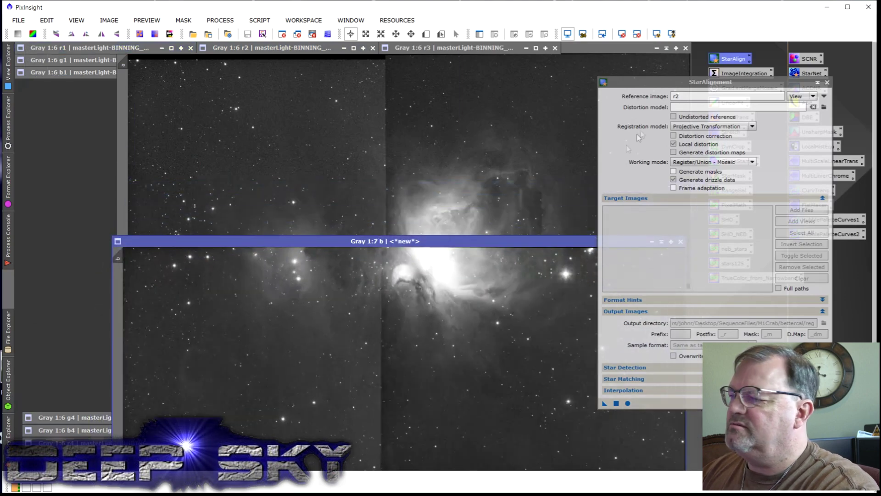
Apply StarAlignment to b with a as the reference image, and rename the resulting four-panel mosaic REF
click(714, 98)
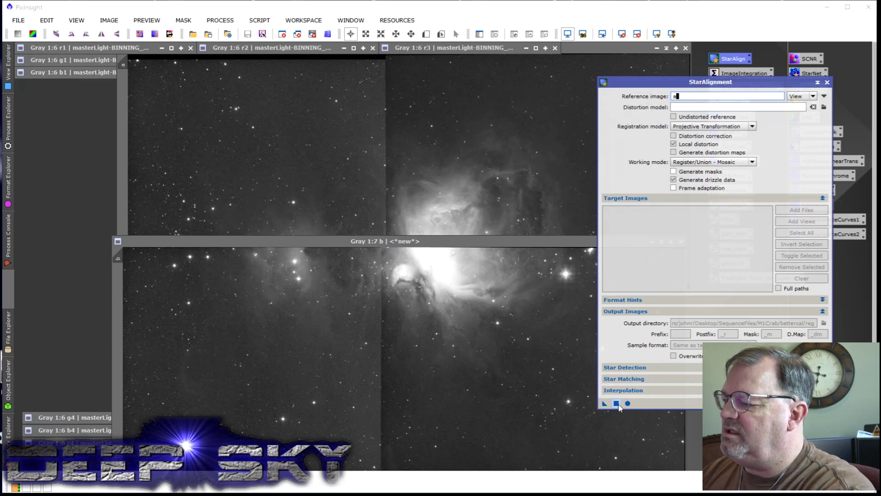
drag(604, 404, 494, 361)
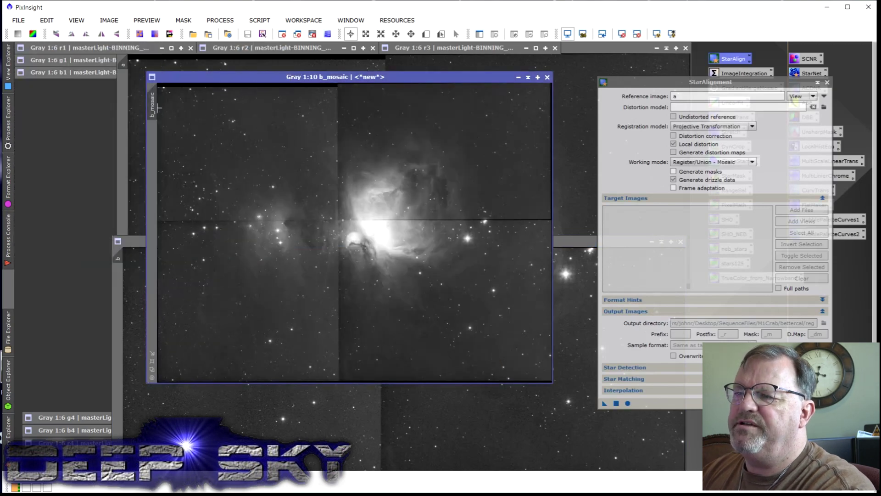
double_click(154, 108)
text(B)
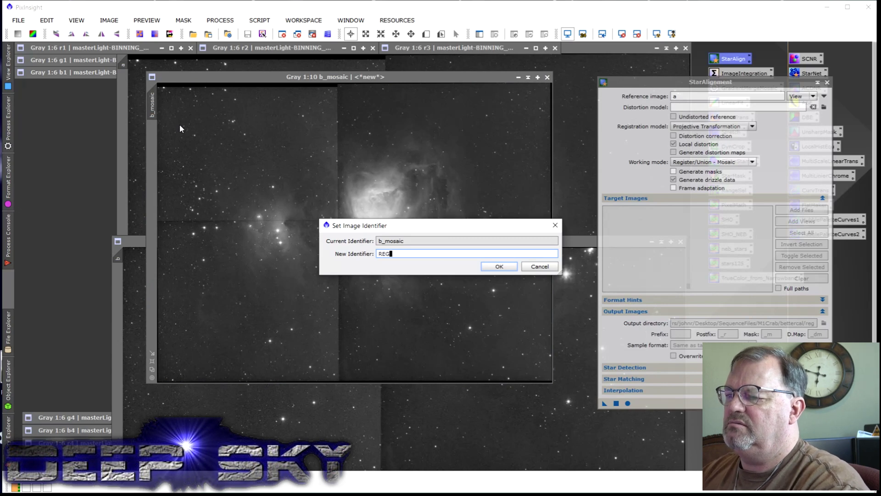
click(495, 266)
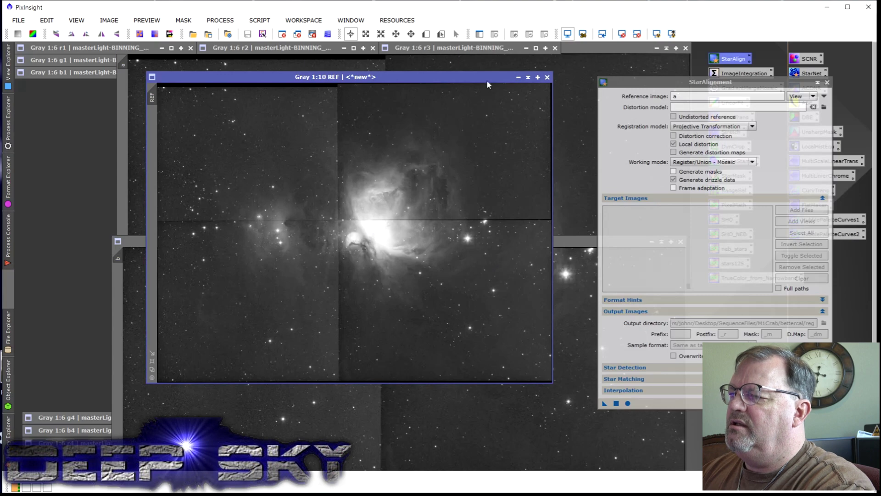
Close the intermediate mosaics a and b and the StarAlignment window, keeping REF open on the workspace
drag(487, 83, 505, 170)
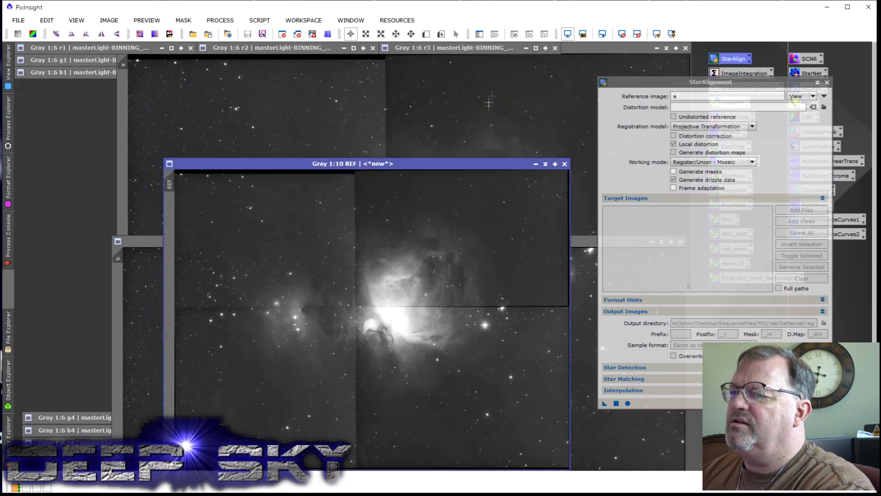
click(667, 48)
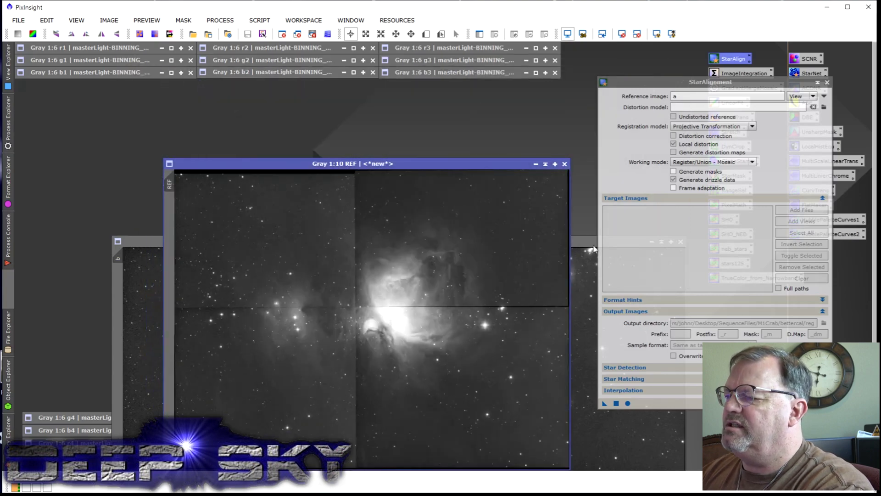
click(546, 164)
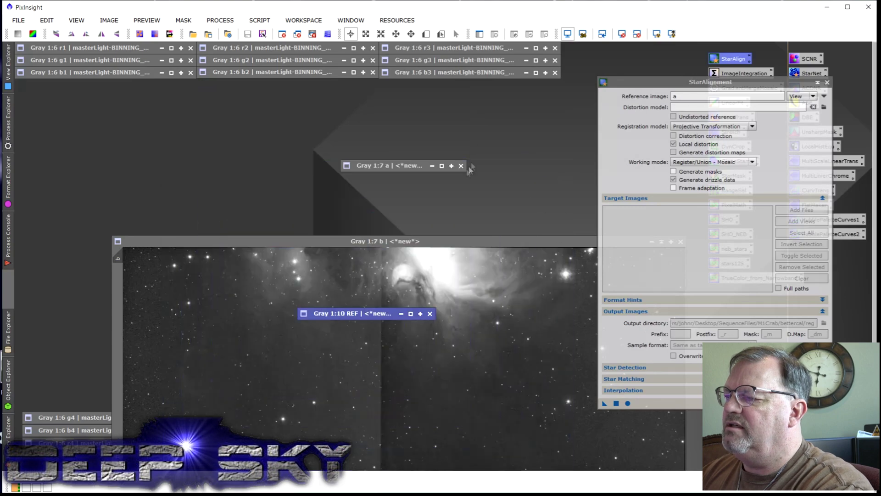
click(461, 166)
drag(537, 243, 438, 123)
click(568, 122)
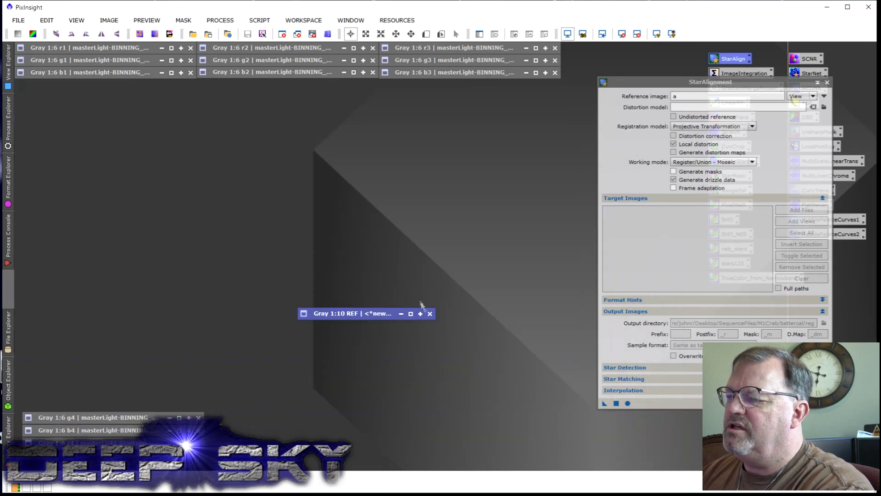
click(411, 313)
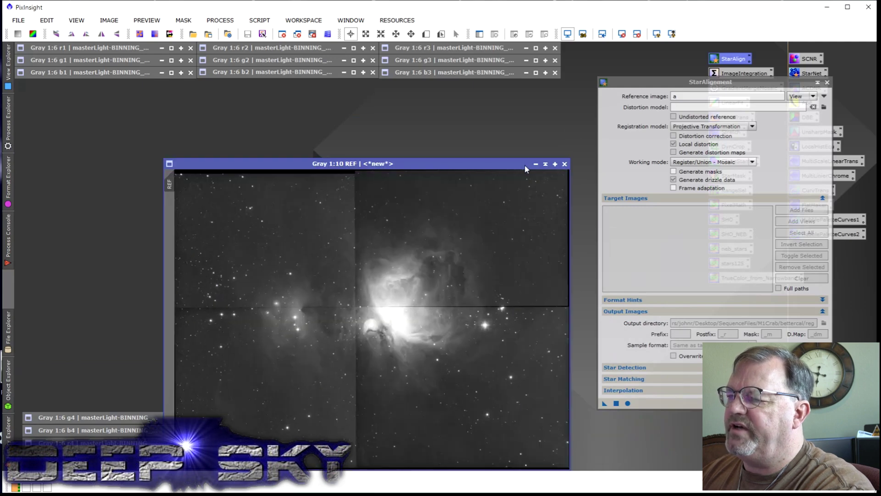
drag(525, 167, 472, 88)
click(827, 82)
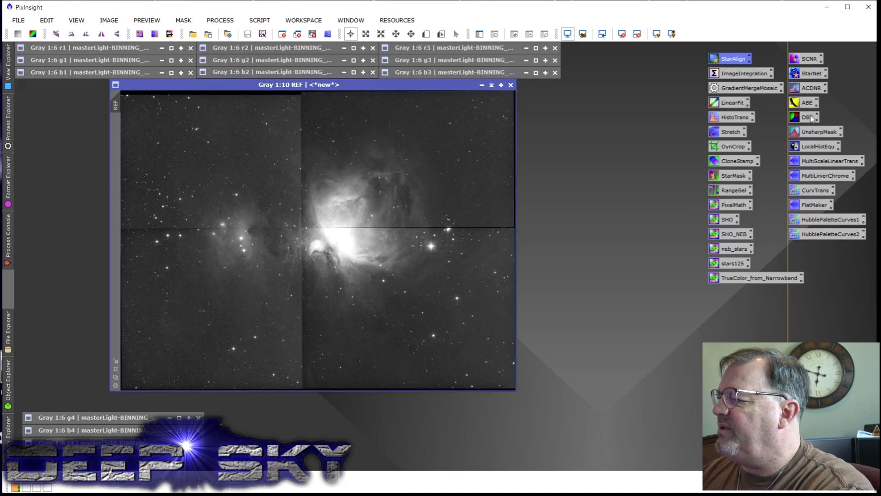
Crop the uneven borders off REF with DynamicCrop, to about 8510 × 6360 pixels
right_click(735, 147)
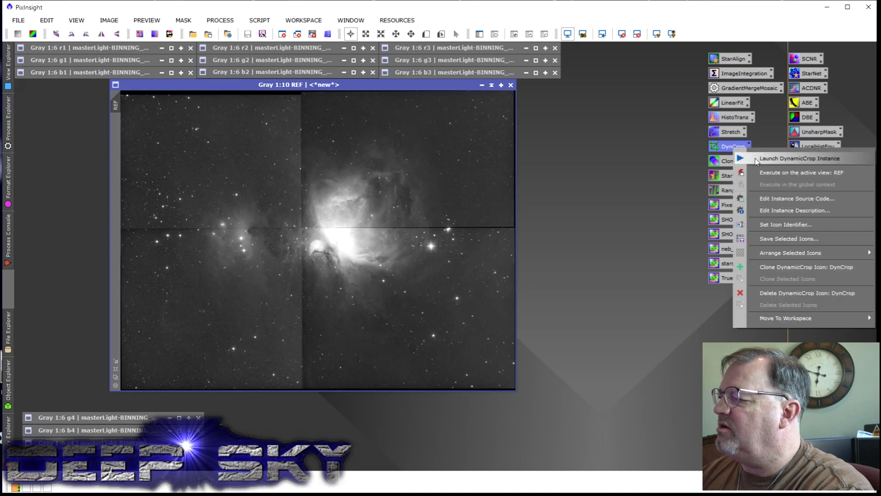
click(746, 155)
click(121, 204)
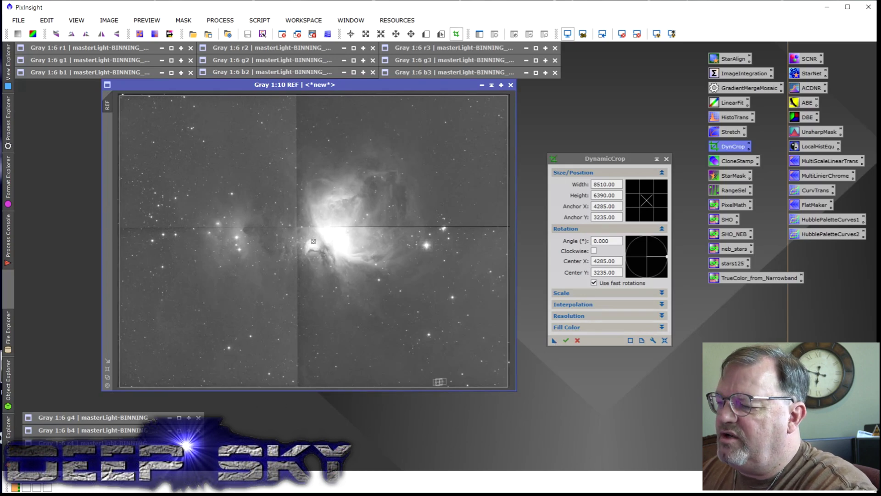
drag(422, 387, 423, 386)
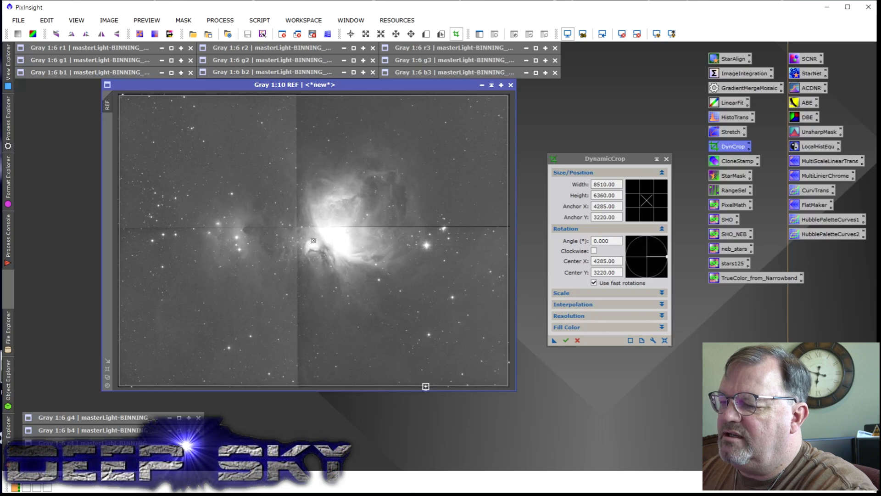
click(566, 341)
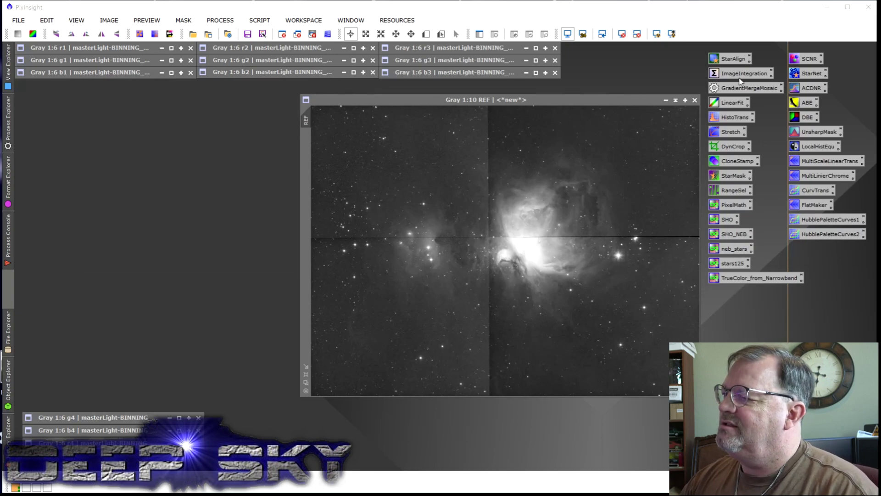
Launch a StarAlignment instance with REF as the reference image and Register/Match Images as the working mode
right_click(734, 62)
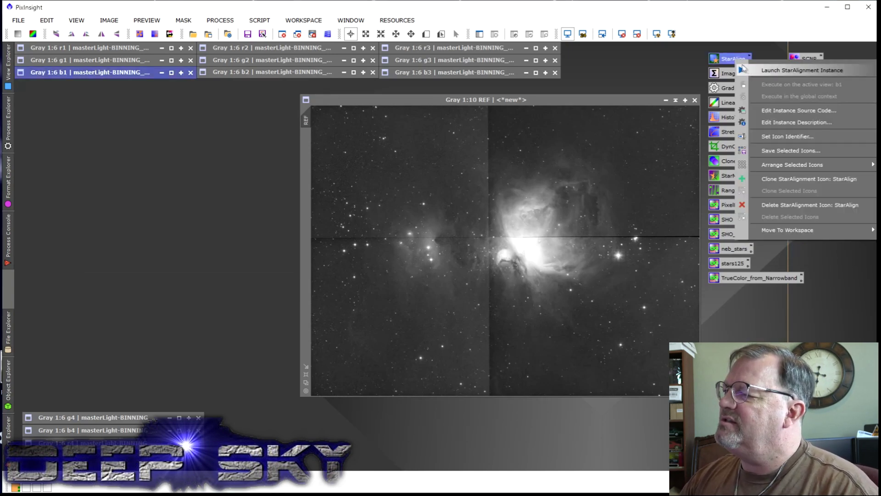
click(738, 132)
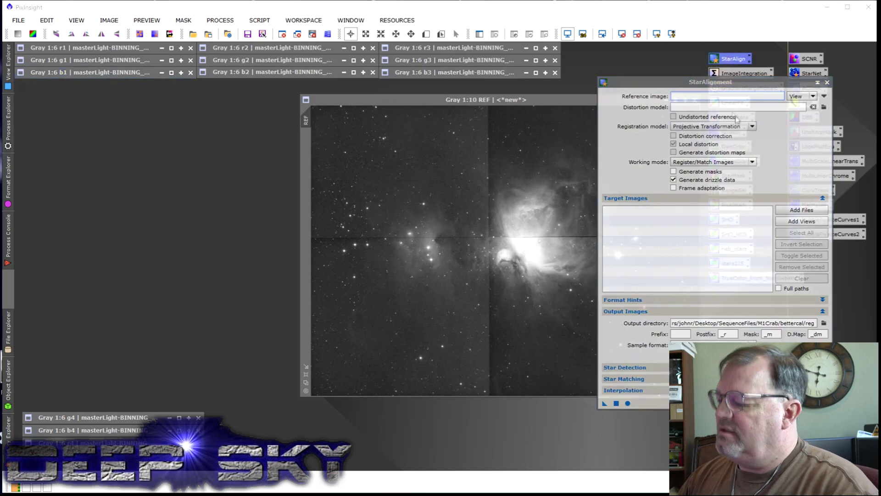
text(REF)
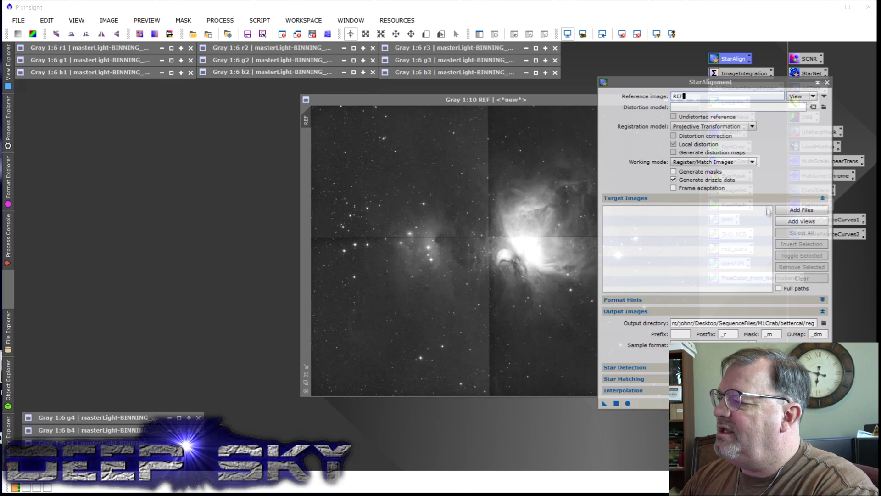
click(753, 162)
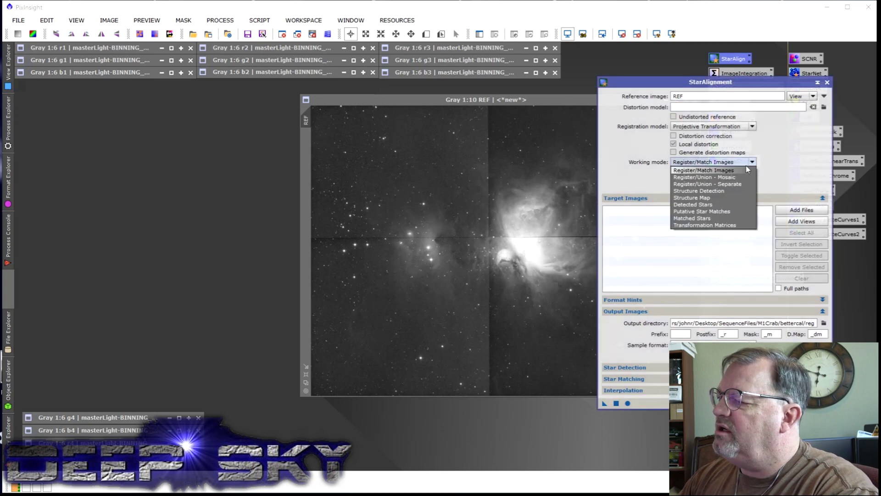
click(745, 170)
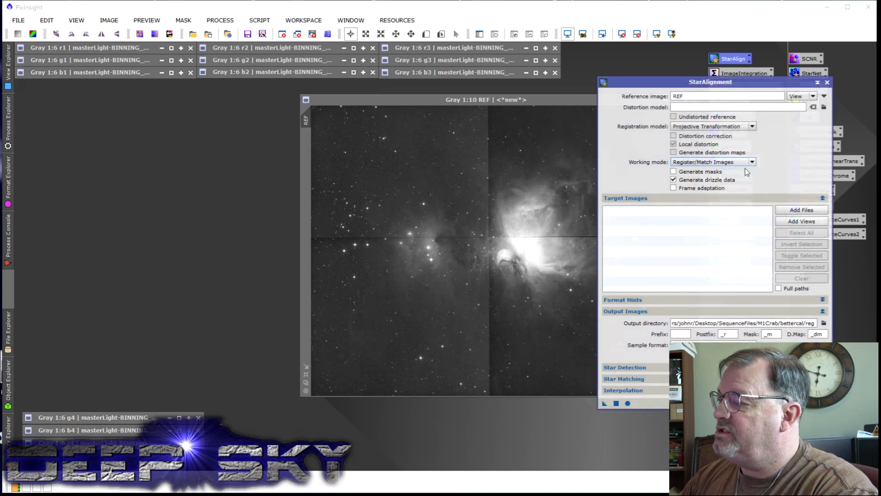
Add every open view except REF as StarAlignment targets and register them all globally
click(802, 221)
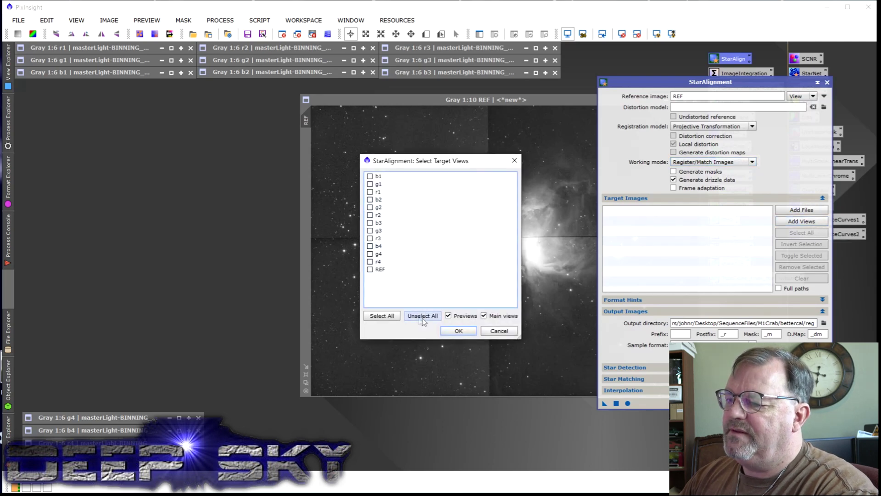
click(382, 315)
click(370, 269)
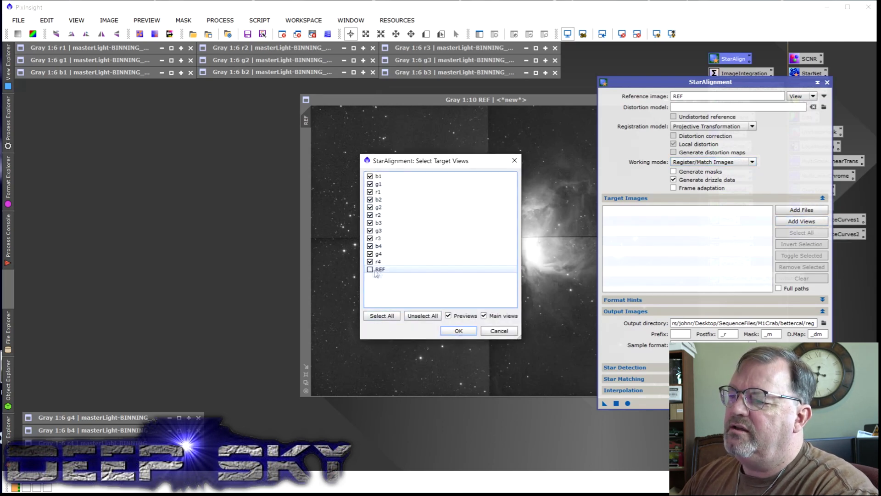
click(459, 331)
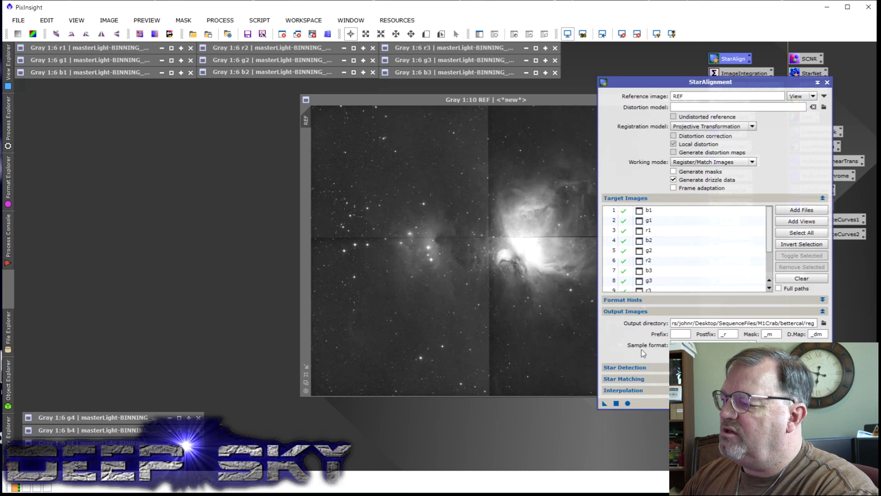
click(629, 403)
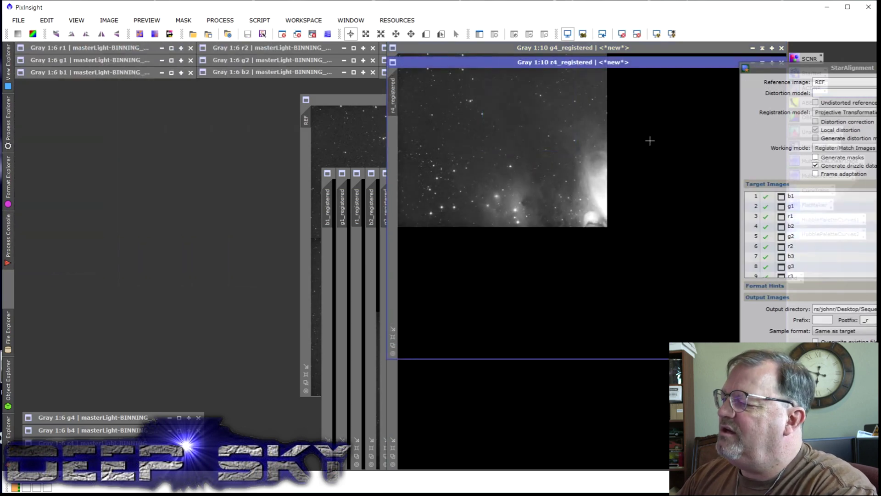
Bring REF and r4_registered into view to compare the registered panel with the full mosaic
drag(357, 100, 155, 114)
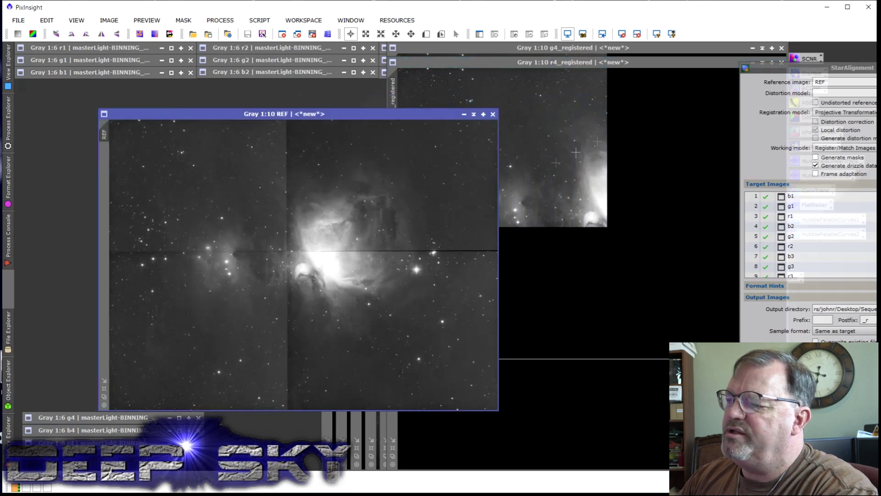
click(687, 63)
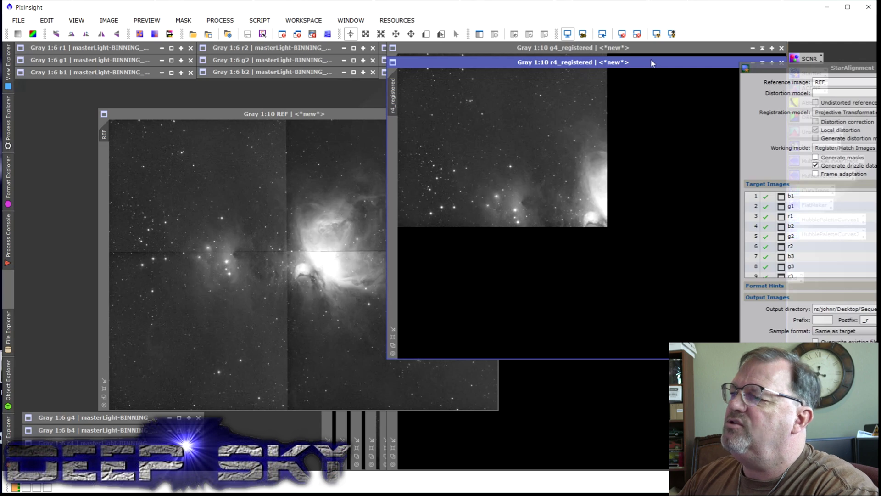
drag(652, 63, 545, 85)
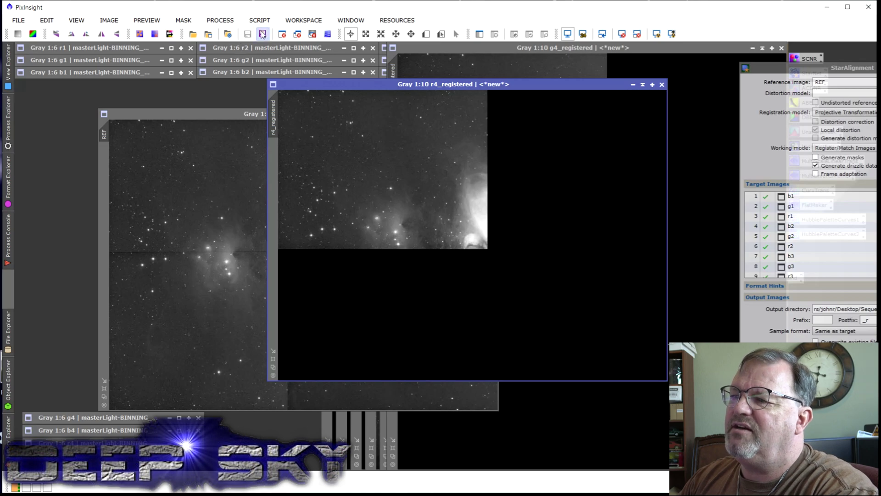
Save r4_registered as r4_registered.xisf in the pp folder in 32-bit IEEE 754 floating point, close it, and collapse REF
click(262, 34)
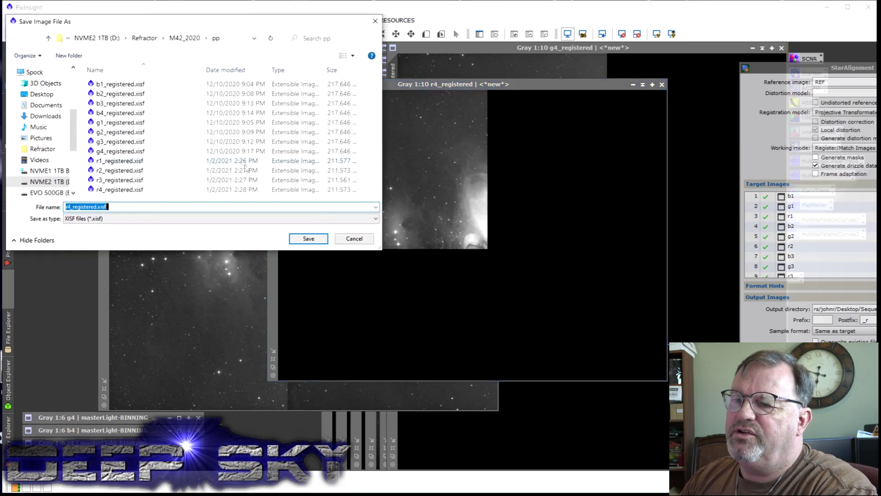
click(310, 237)
click(420, 265)
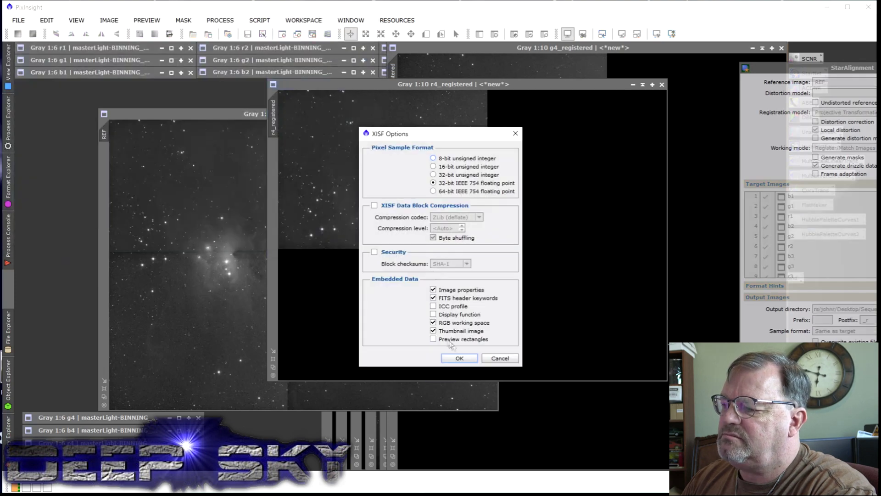
click(460, 358)
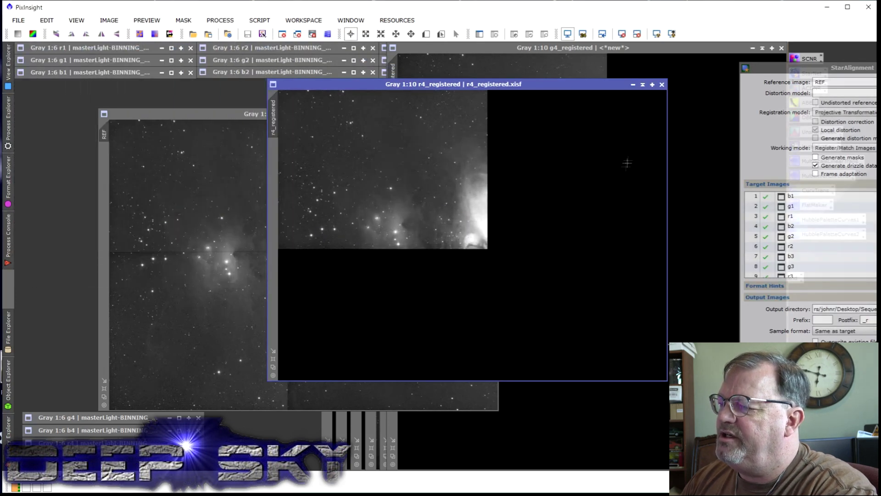
click(662, 84)
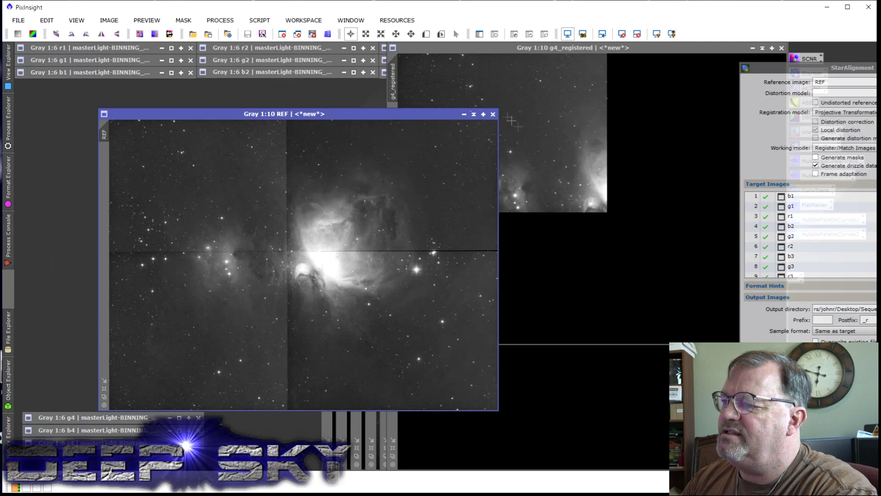
click(474, 115)
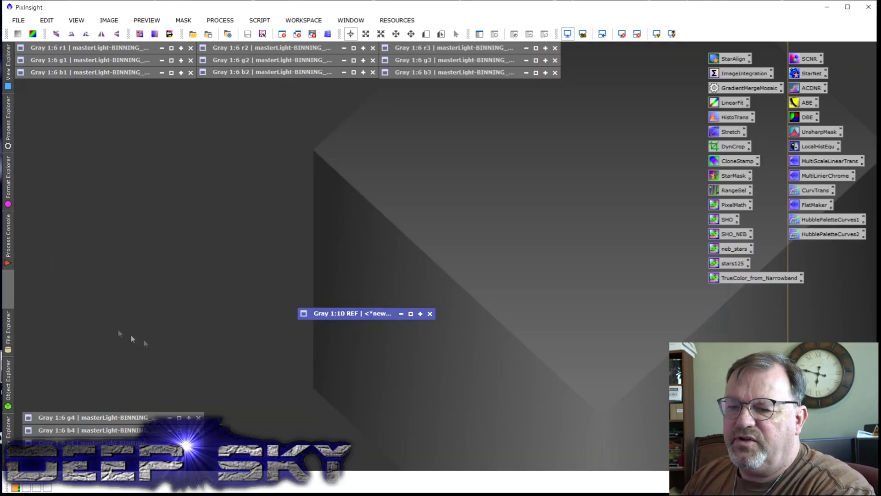
Switch to File Explorer and open the pp folder under M42_2020 to check the registered panel files
click(37, 308)
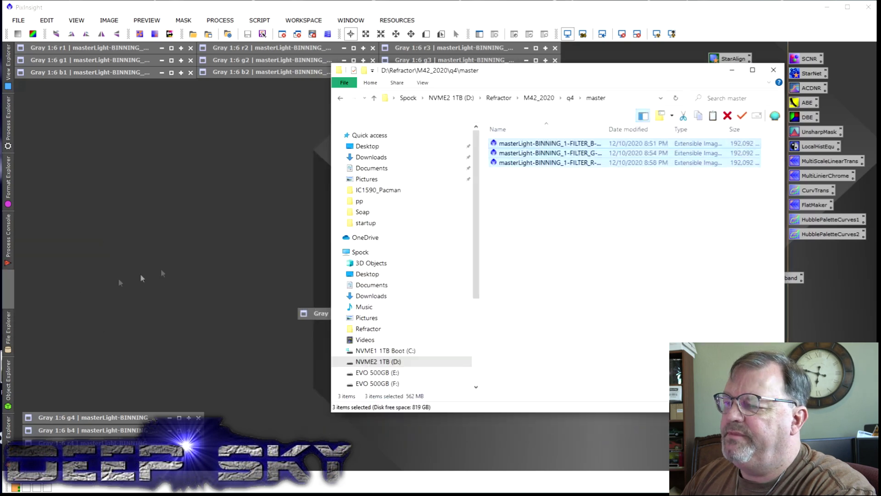
click(542, 100)
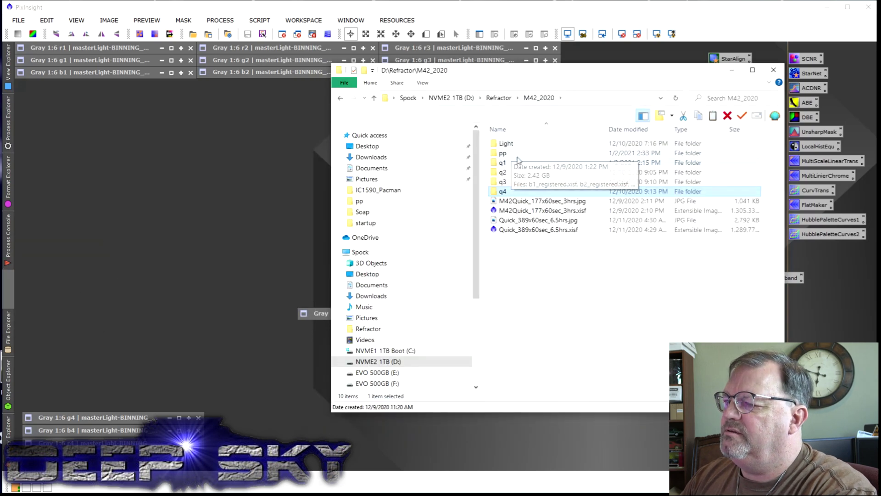
double_click(509, 155)
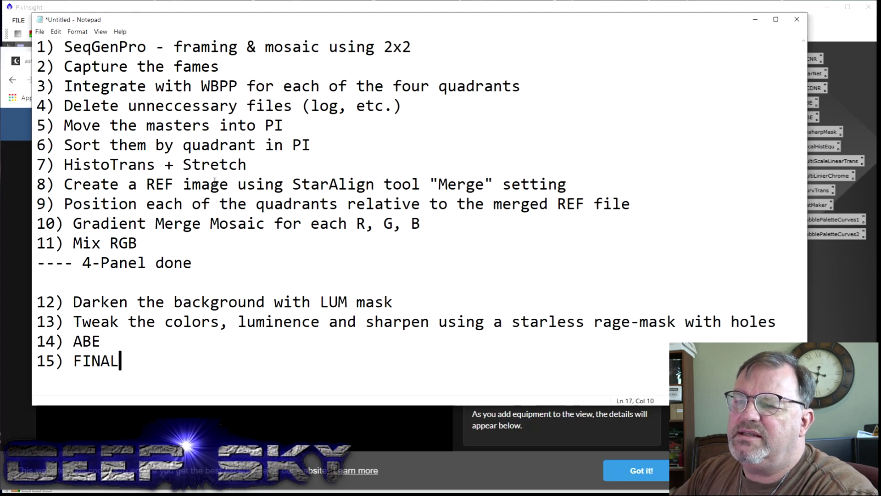
Review items 9 to 11 of the workflow notes in Notepad, and minimize the windows covering PixInsight
drag(686, 196, 34, 206)
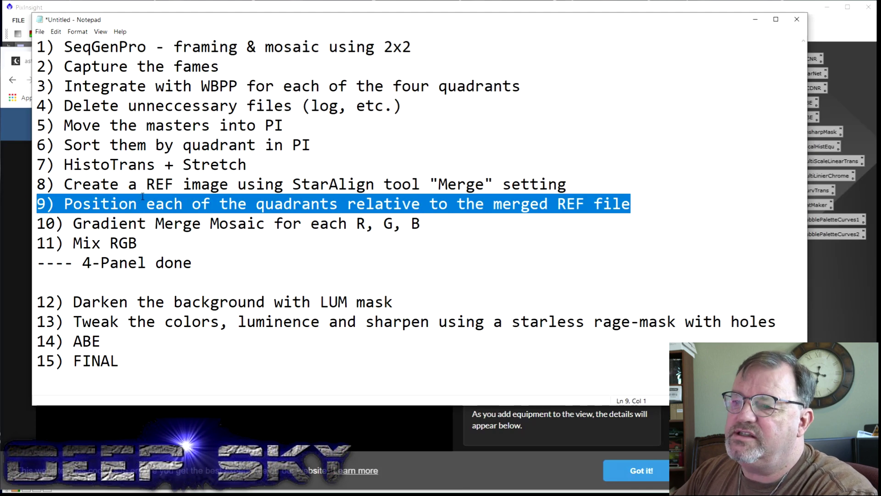
drag(433, 225, 34, 231)
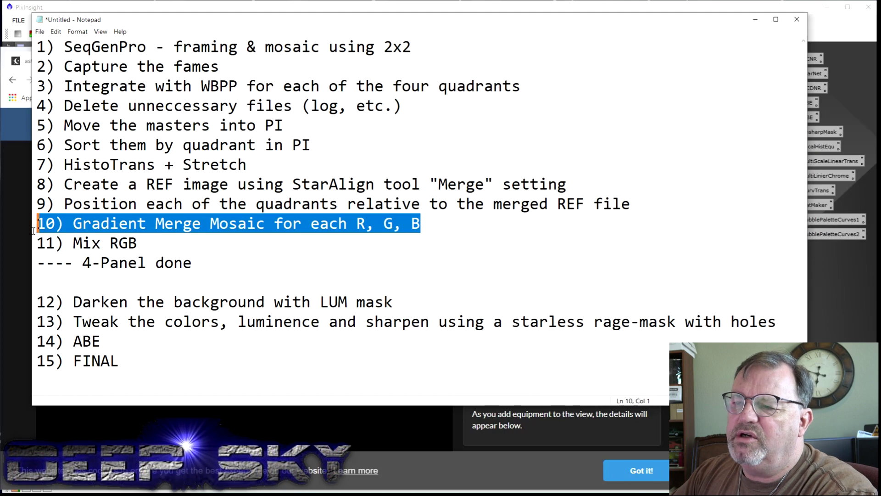
drag(138, 243, 65, 244)
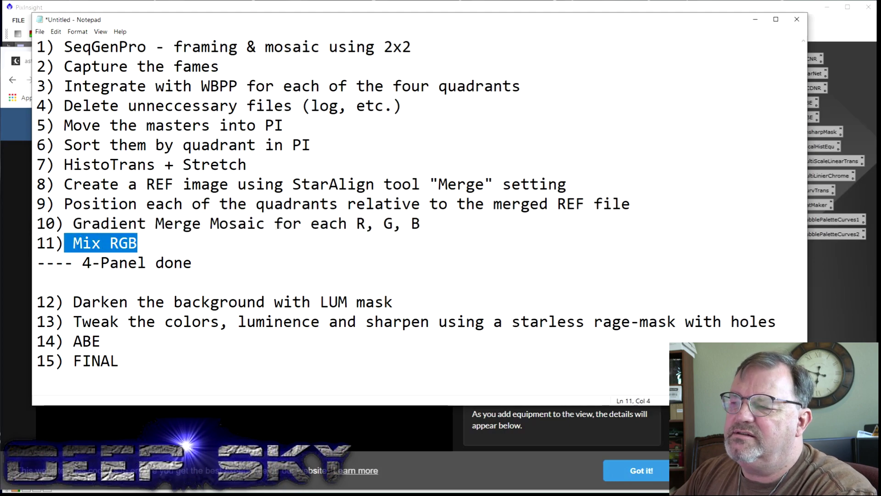
click(755, 25)
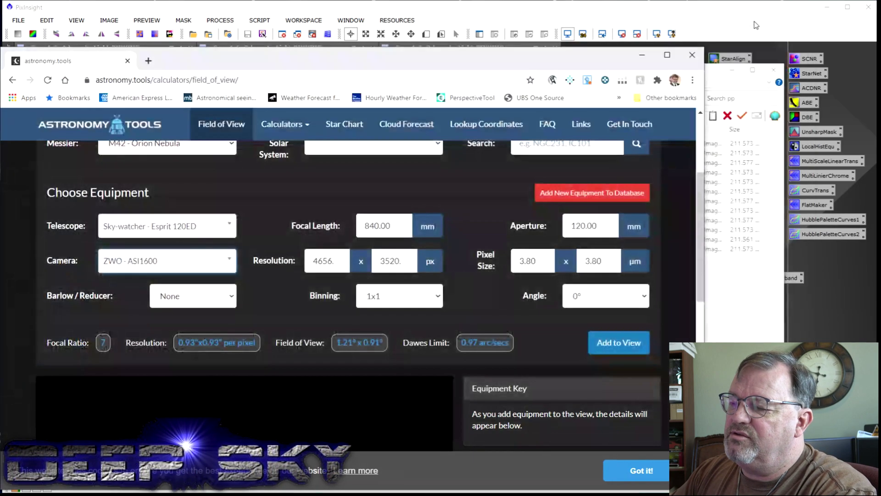
click(641, 51)
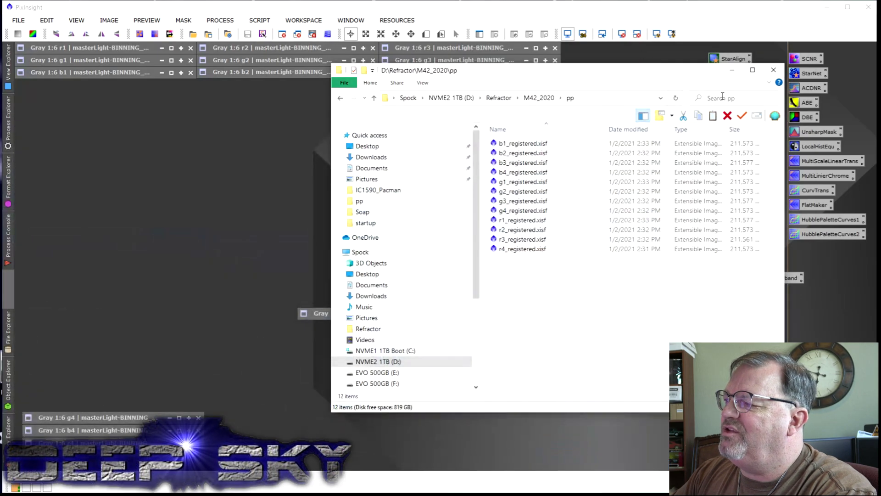
click(732, 70)
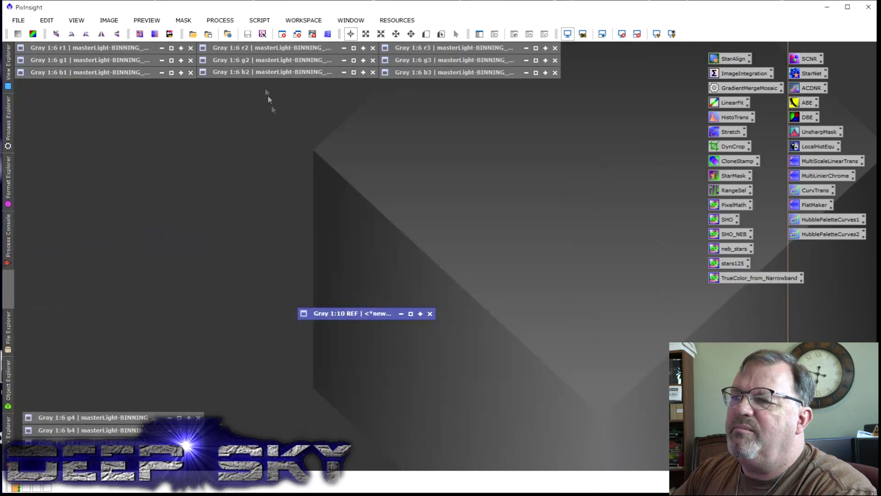
Launch the GradientMergeMosaic process and place its dialog in the middle of the workspace
click(222, 22)
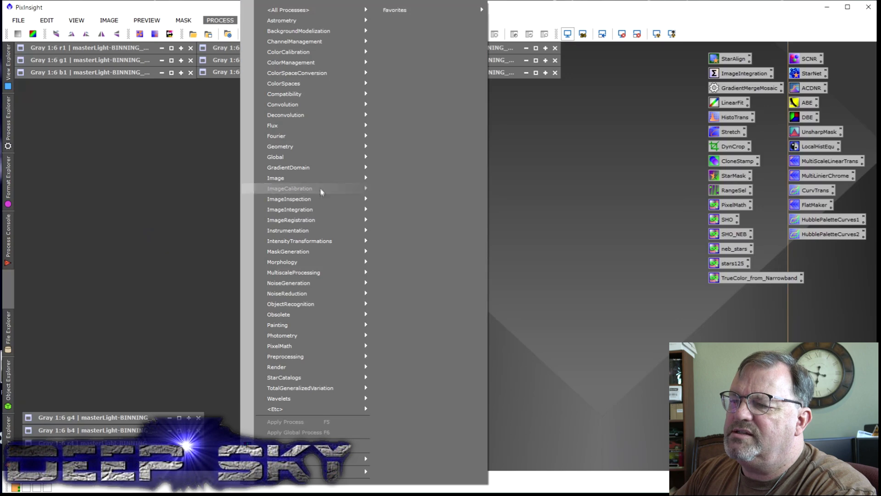
mouse_move(330, 176)
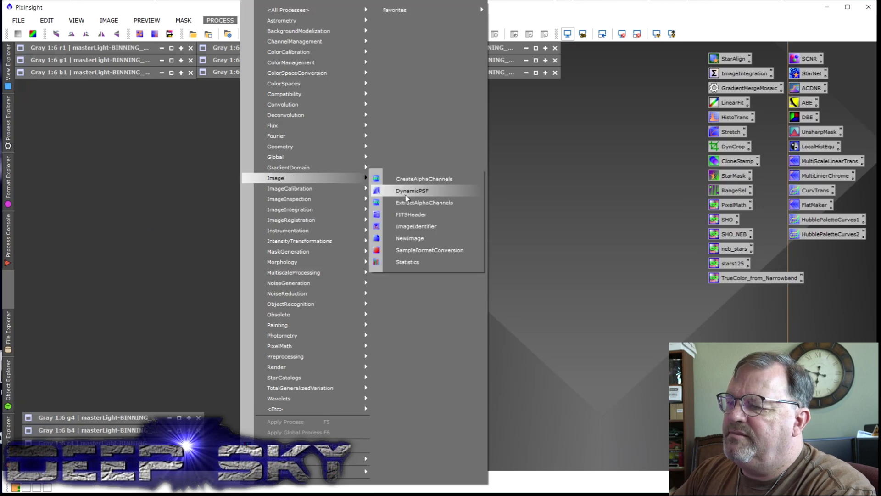
mouse_move(345, 209)
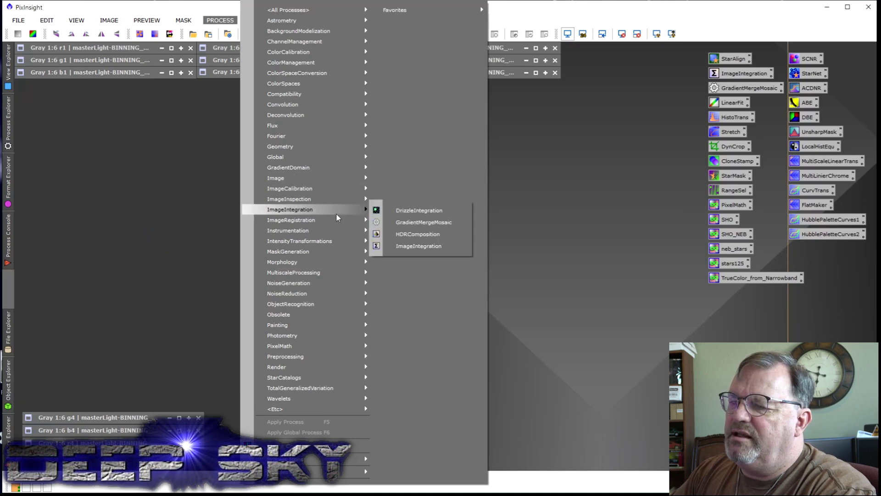
click(400, 222)
drag(143, 133, 435, 118)
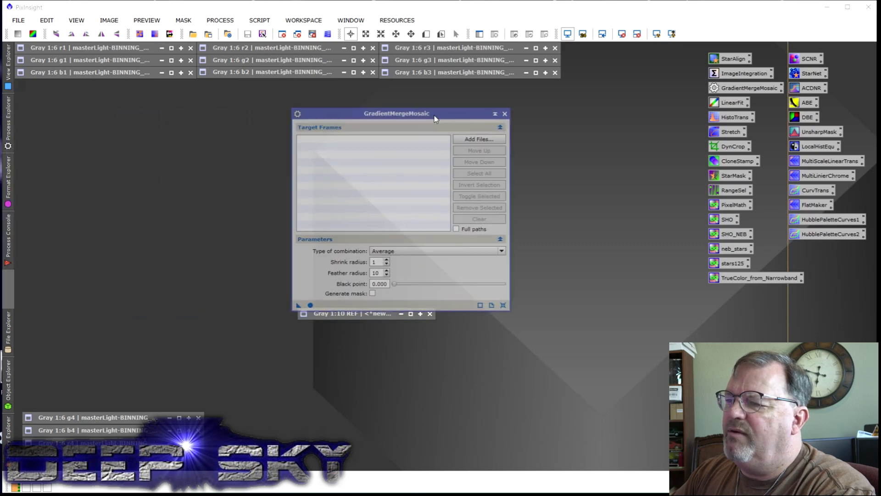
Add r1_registered.xisf through r4_registered.xisf from the M42_2020 pp folder as the GradientMergeMosaic target frames
click(477, 140)
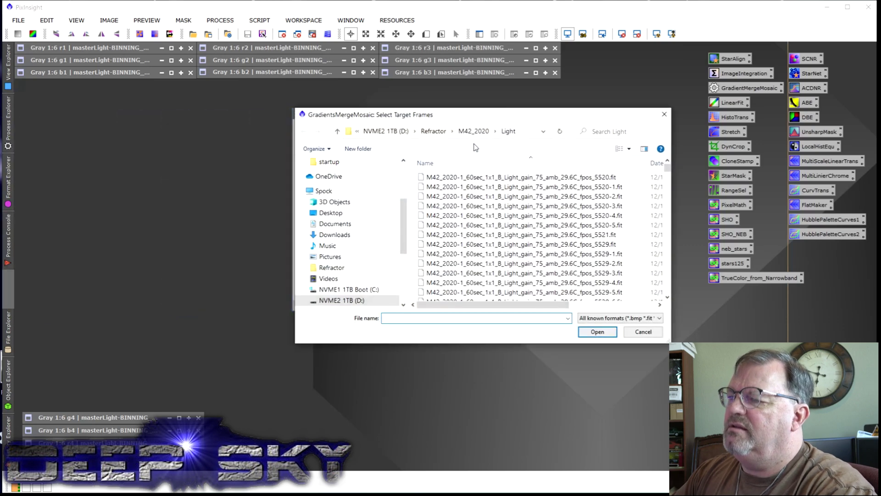
click(441, 131)
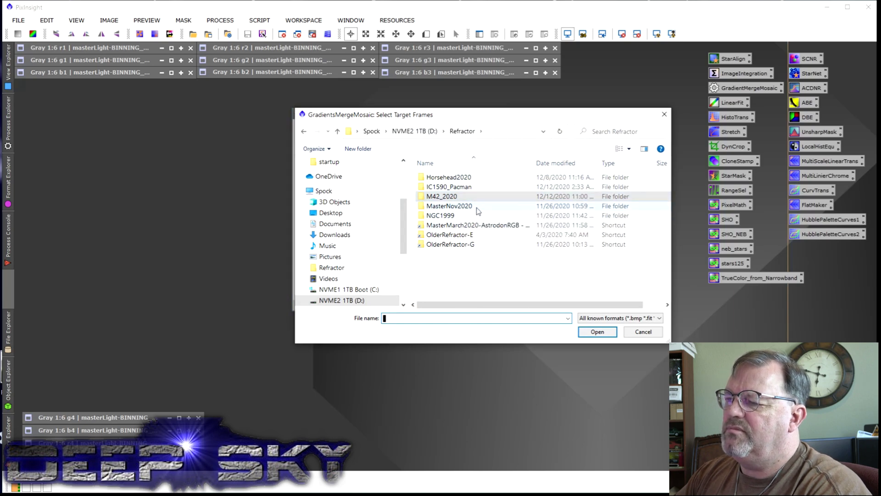
double_click(481, 197)
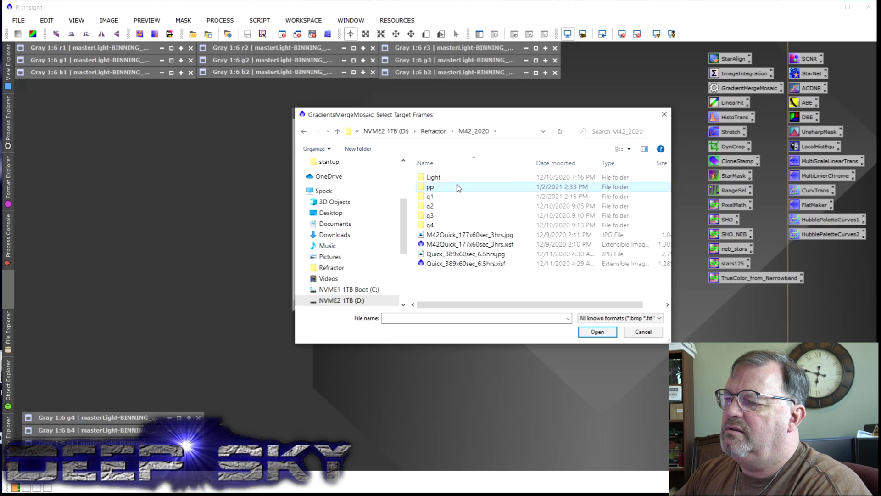
double_click(458, 187)
click(462, 179)
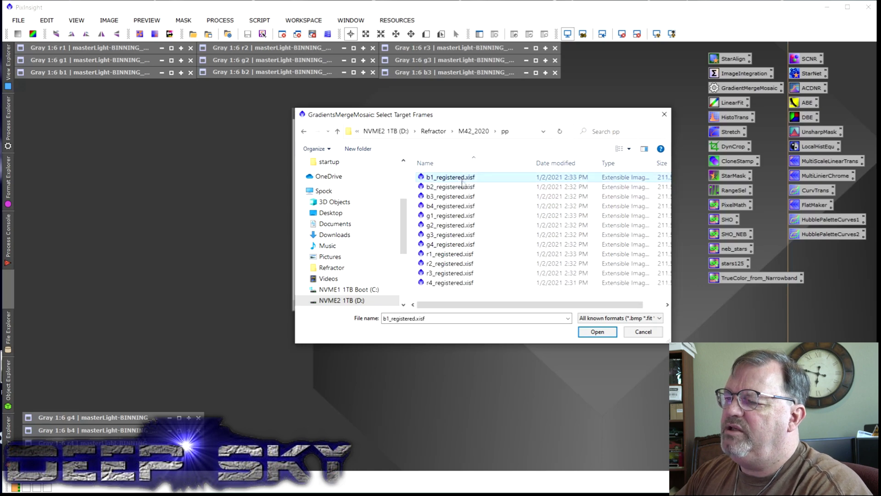
click(460, 255)
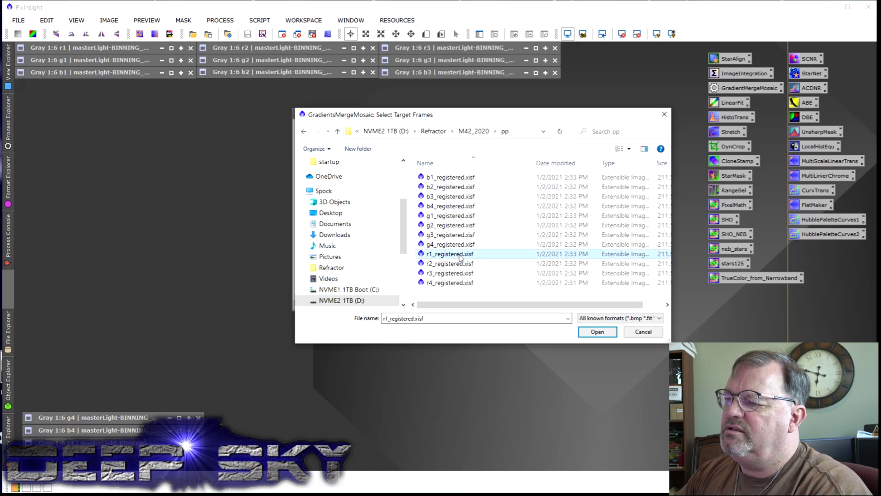
ctrl+click(456, 265)
ctrl+click(455, 274)
ctrl+click(450, 283)
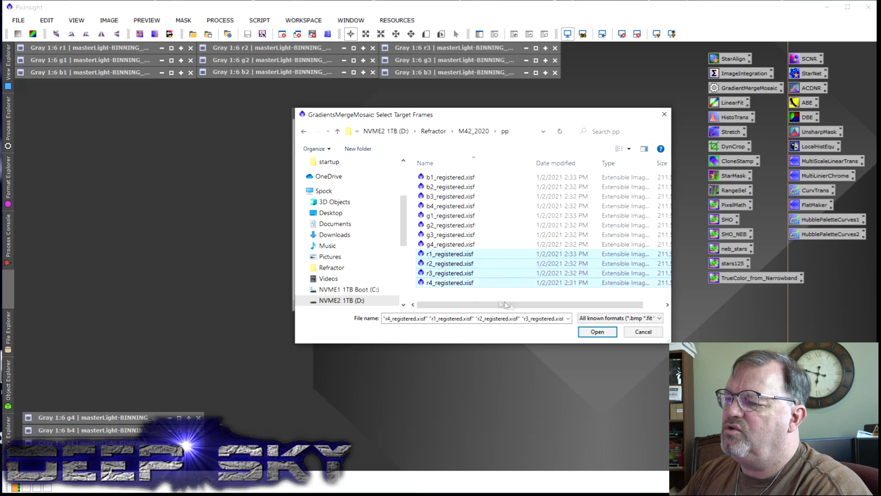
click(597, 332)
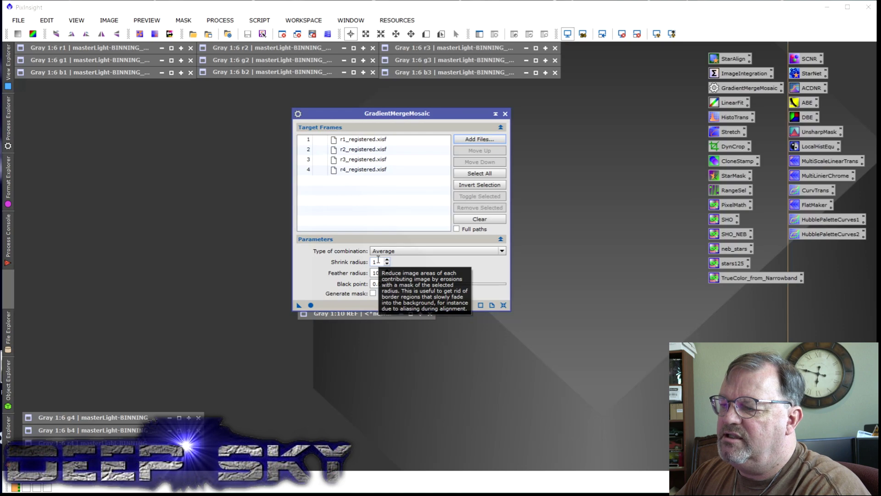
Merge the four red frames with Average combination, shrink radius 1 and feather radius 10, and rename the resulting mosaic r
click(311, 305)
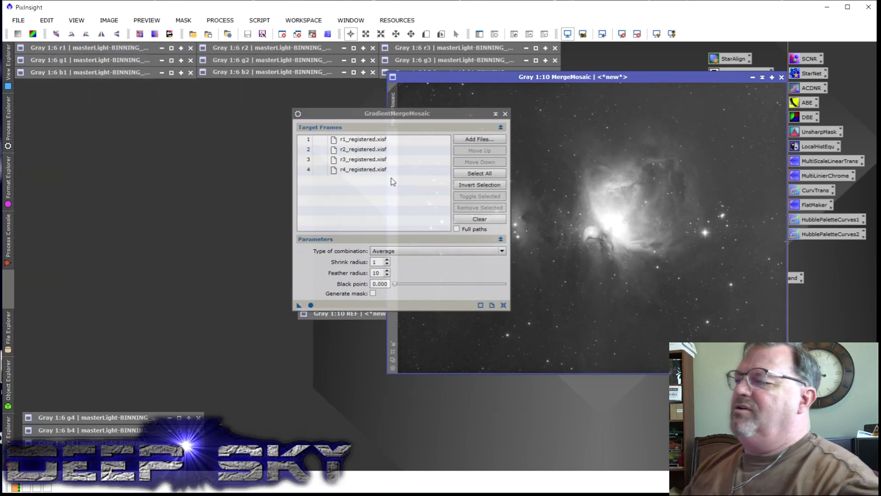
drag(458, 115, 825, 271)
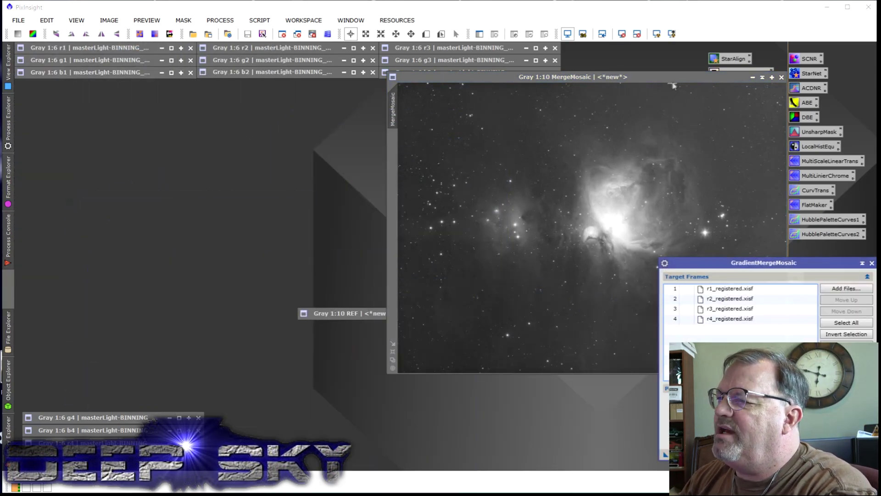
drag(673, 85, 372, 93)
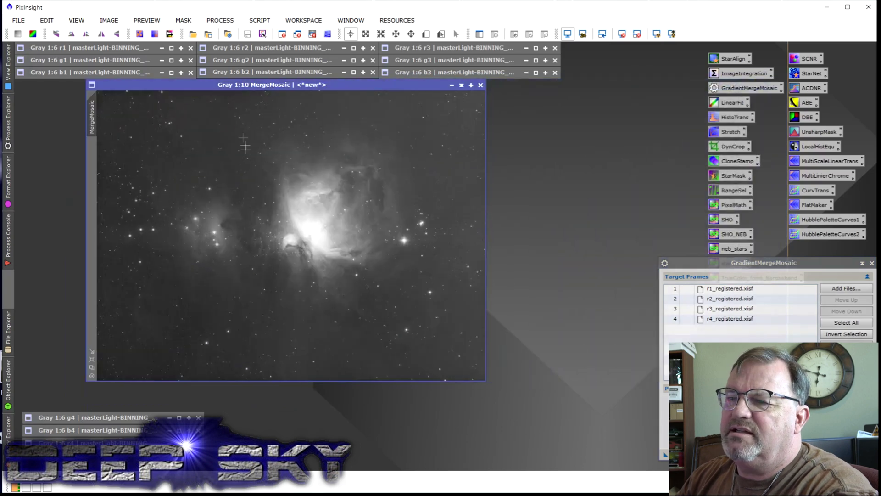
double_click(93, 121)
text(er)
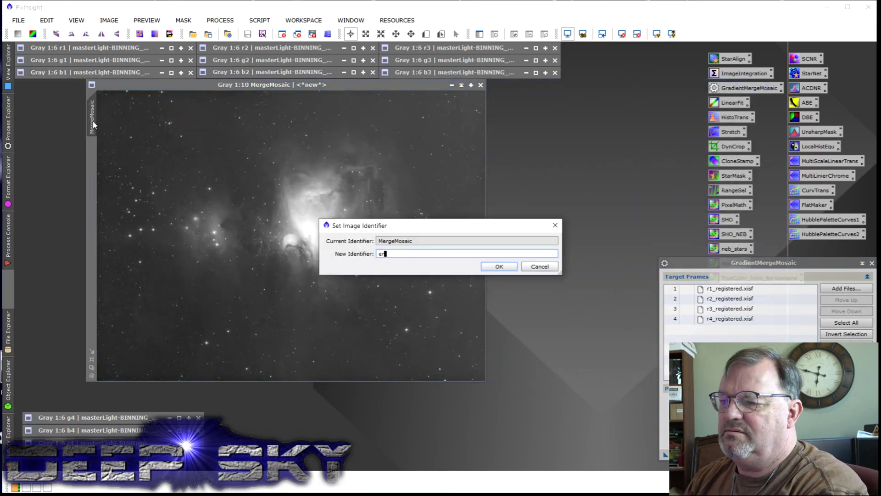
text(r)
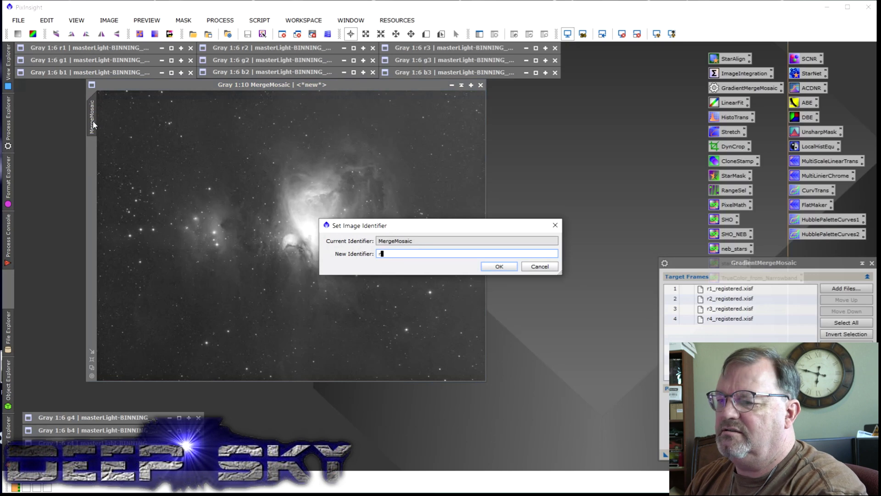
key(Return)
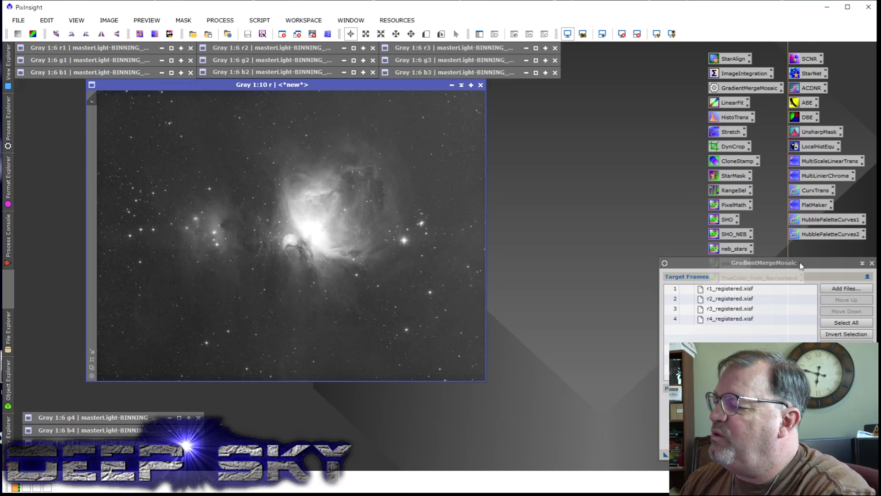
Replace the red target frames with g1_registered.xisf through g4_registered.xisf and merge them into a mosaic named g
drag(801, 265, 696, 201)
click(757, 304)
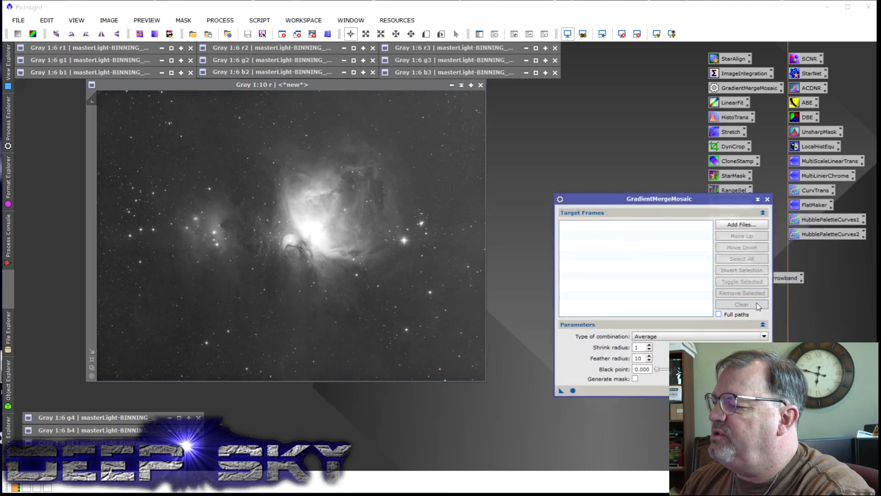
click(747, 225)
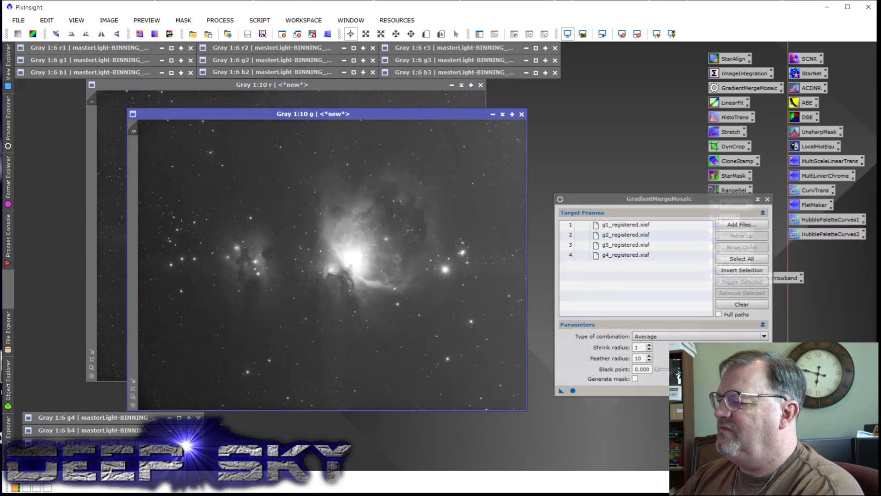
Replace the green target frames with b1_registered.xisf through b4_registered.xisf and merge them into a mosaic
click(742, 304)
click(742, 225)
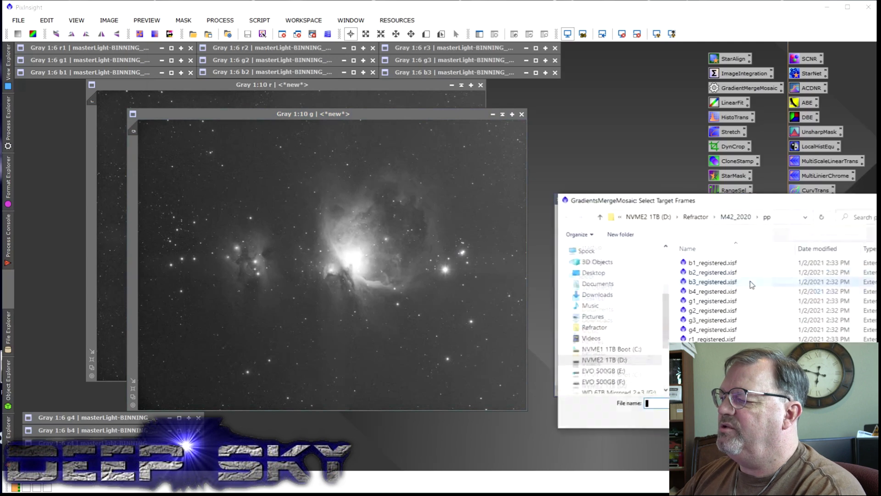
click(723, 264)
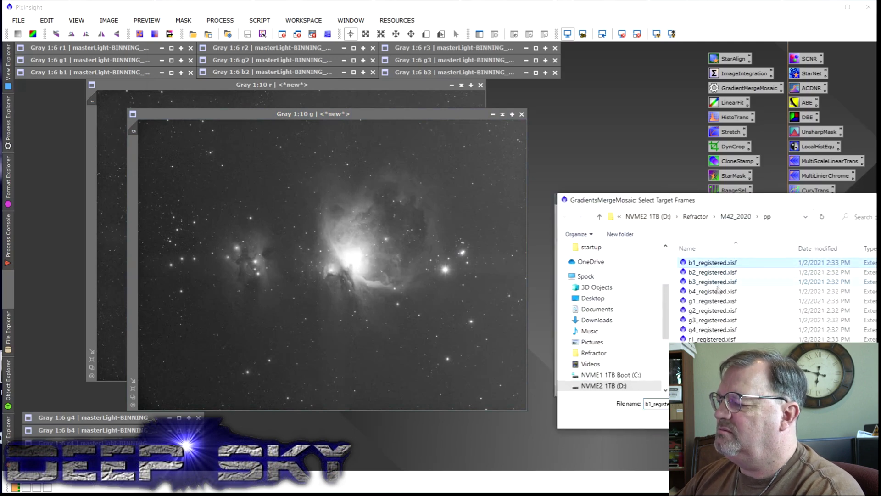
shift+click(719, 290)
key(Return)
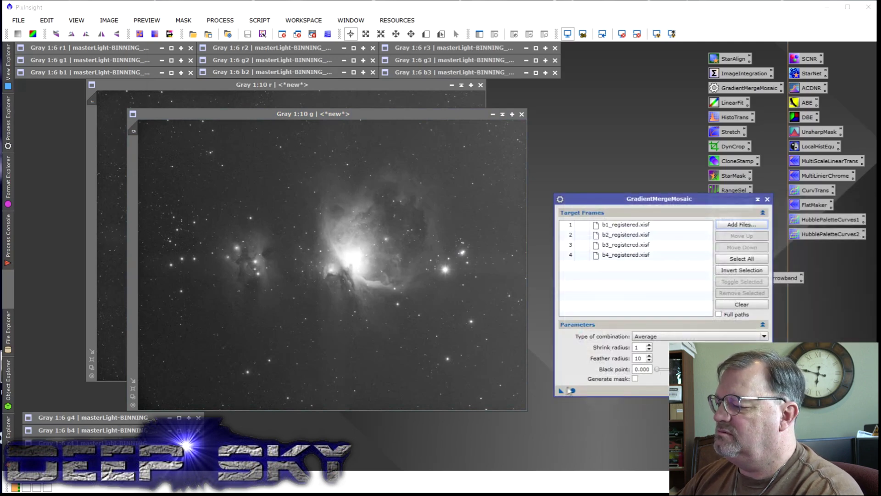
click(573, 390)
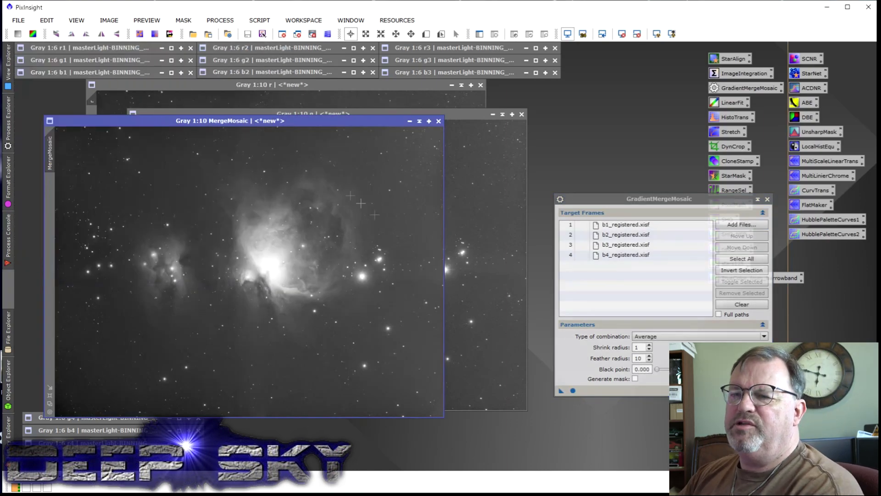
Rename the merged blue mosaic b and close GradientMergeMosaic
double_click(48, 161)
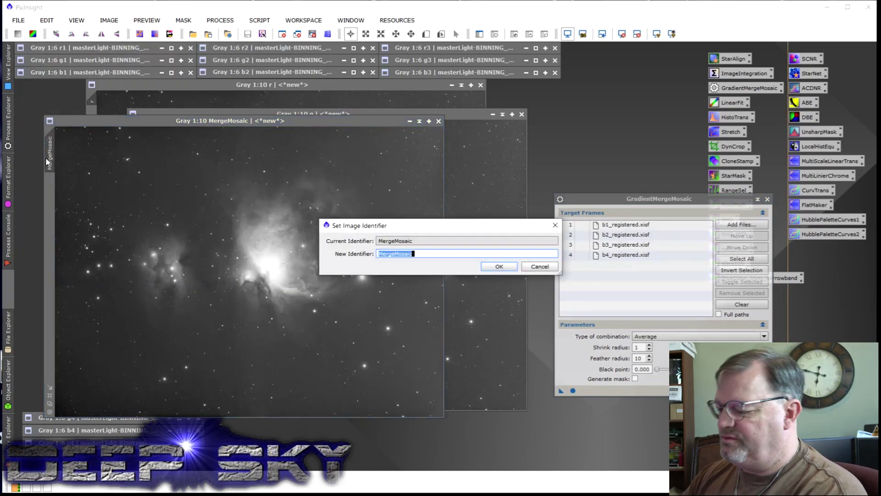
text(b)
key(Return)
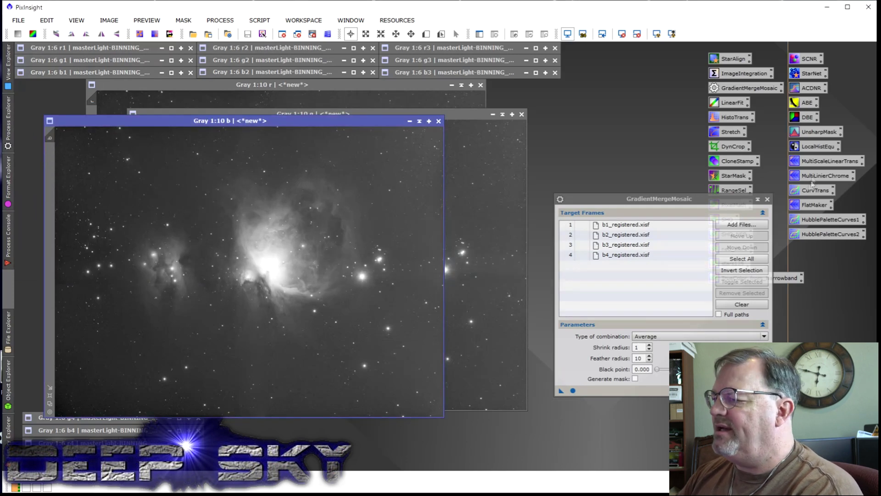
click(767, 199)
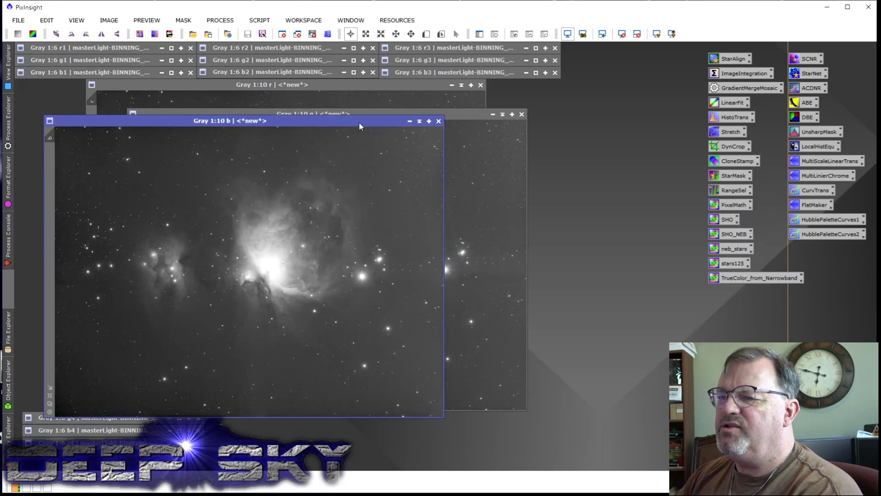
Combine the three mosaics into a new RGB image with PixelMath, using the expressions r for red, g for green and b for blue
drag(360, 125, 503, 151)
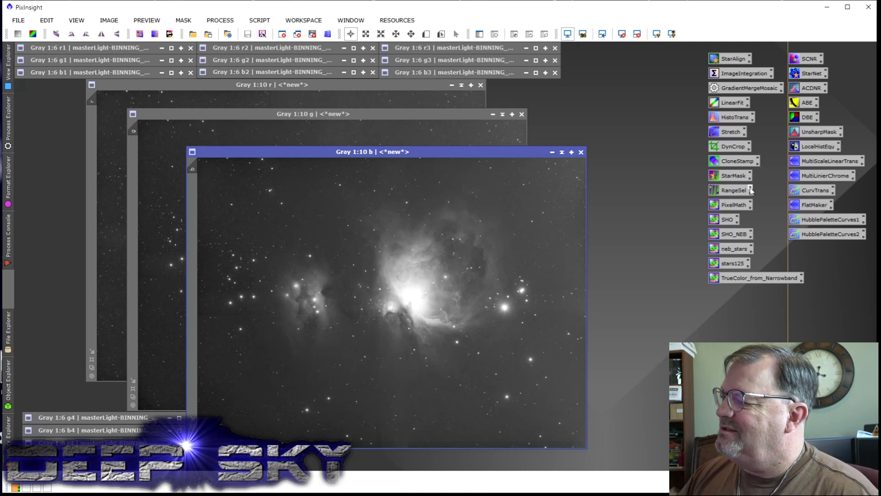
right_click(735, 207)
click(751, 216)
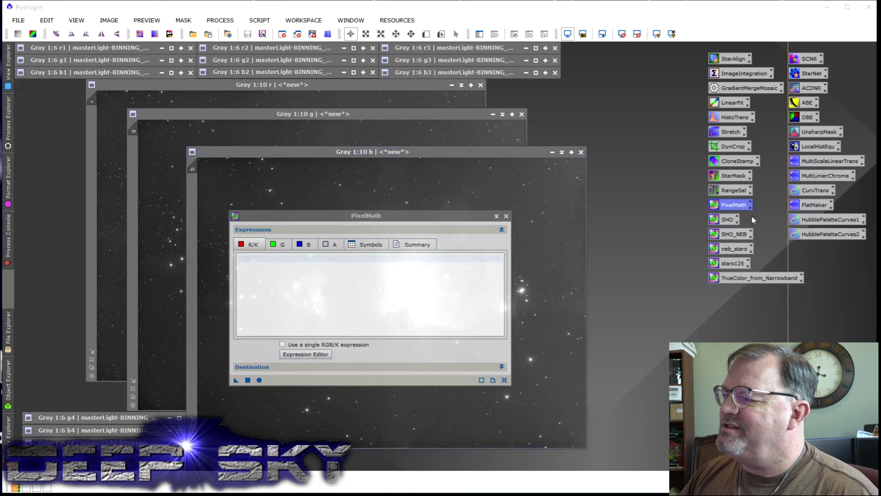
click(324, 308)
click(275, 245)
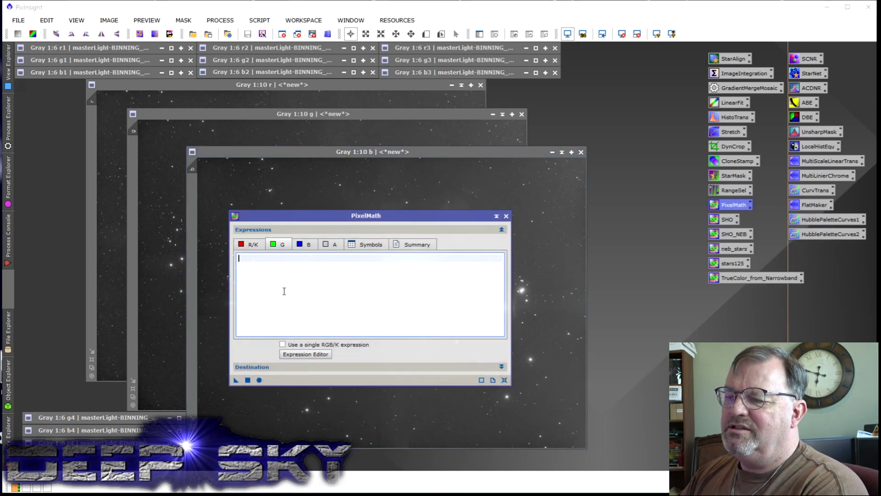
click(306, 242)
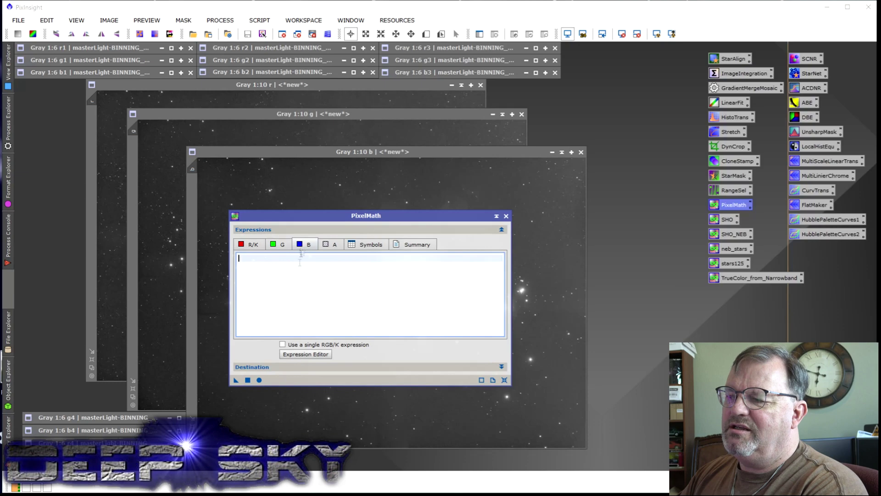
click(248, 380)
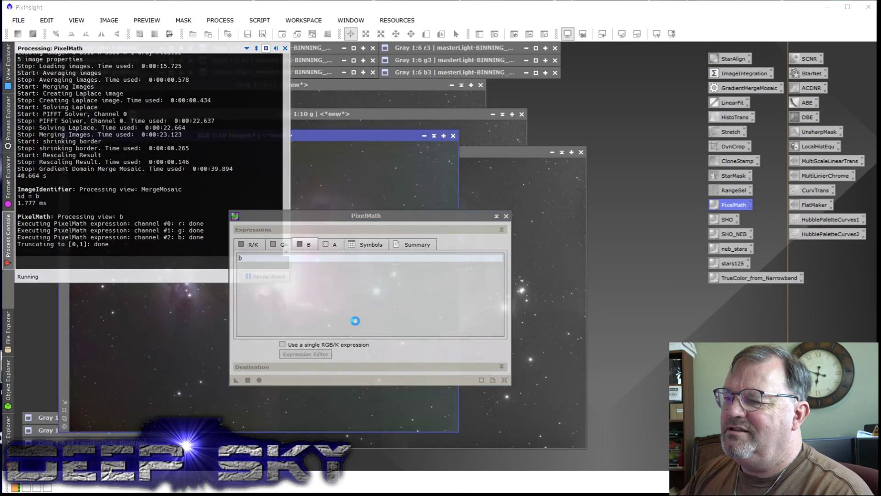
Uncover the combined RGB mosaic and examine the nebula core and surrounding dust at several magnifications for seams and detail
drag(437, 221, 765, 224)
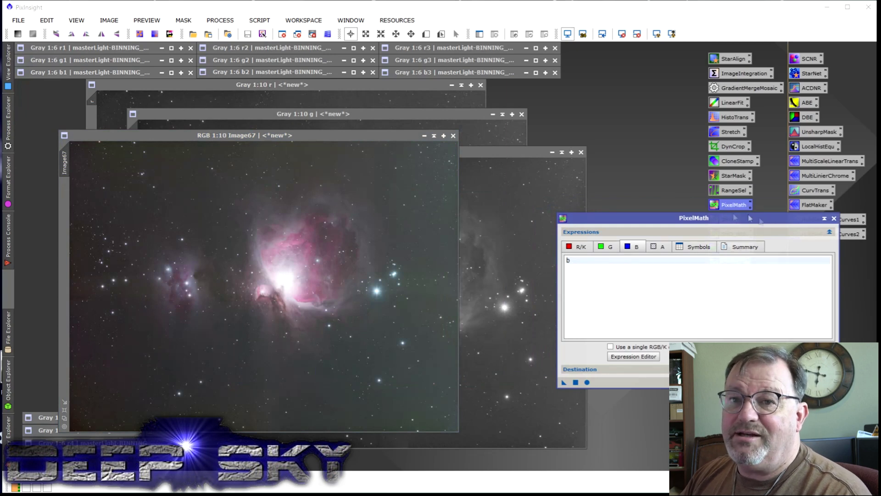
scroll(212, 260, up, 1)
scroll(212, 260, up, 6)
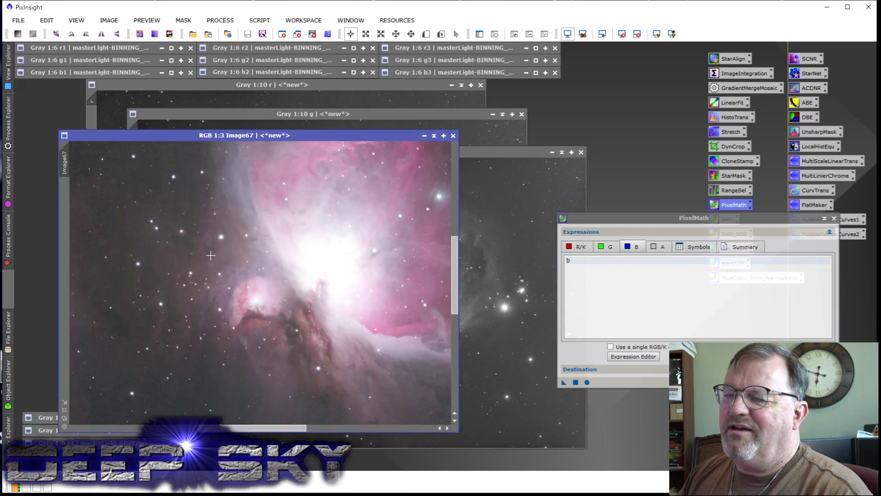
scroll(210, 249, down, 2)
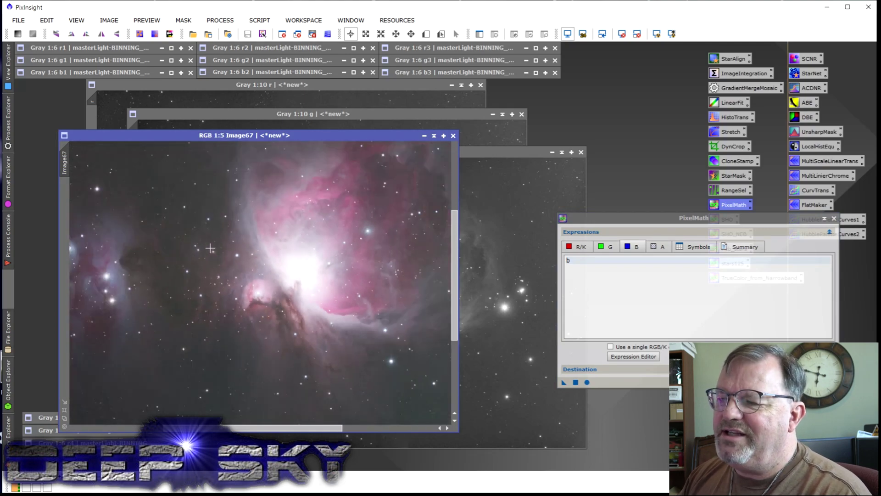
scroll(314, 280, up, 2)
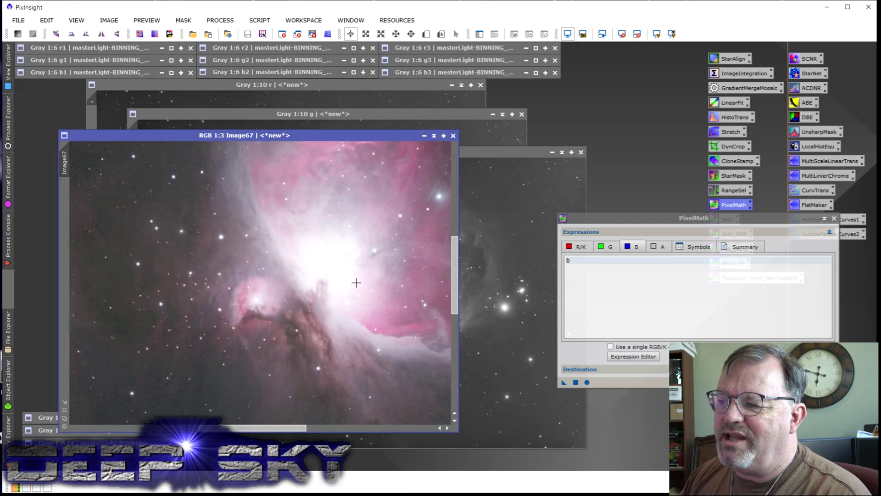
scroll(356, 285, up, 1)
scroll(356, 285, down, 7)
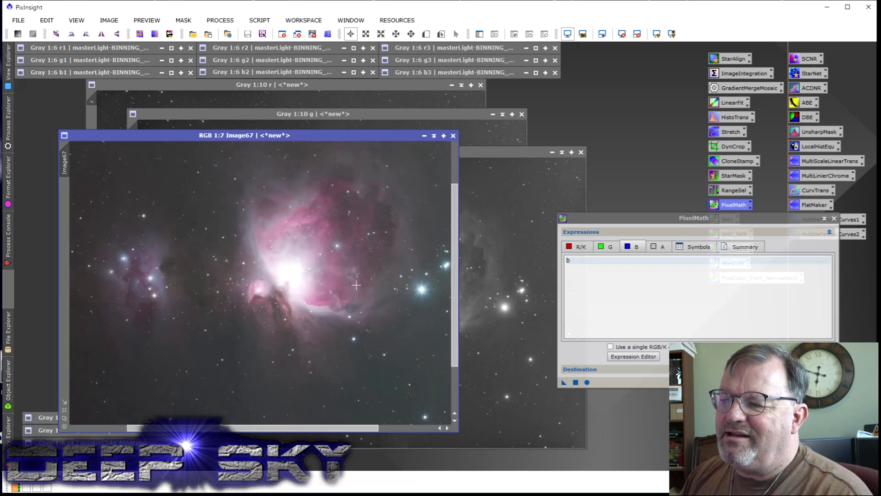